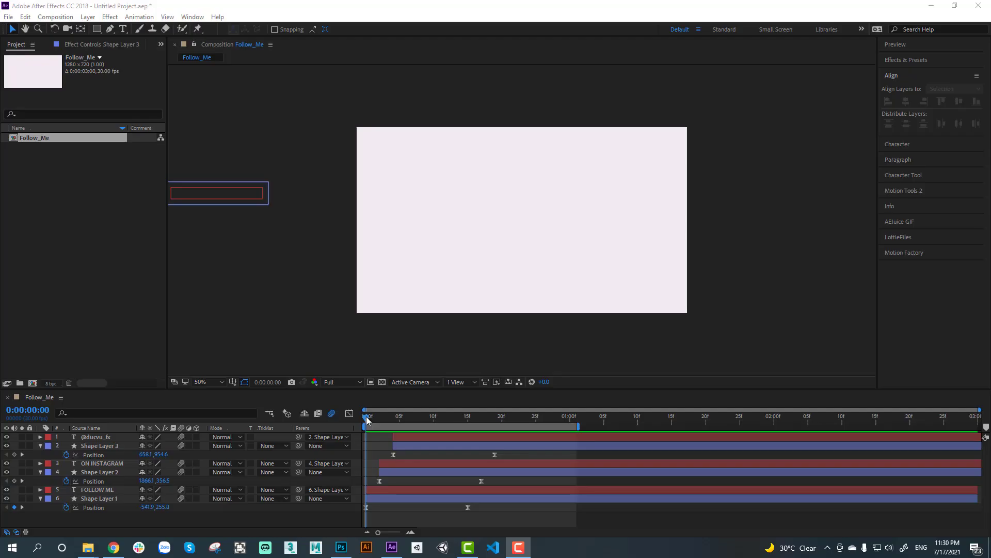
Play the Follow_Me preview showing the FOLLOW ME, ON INSTAGRAM and account-handle banners.
left_click(367, 418)
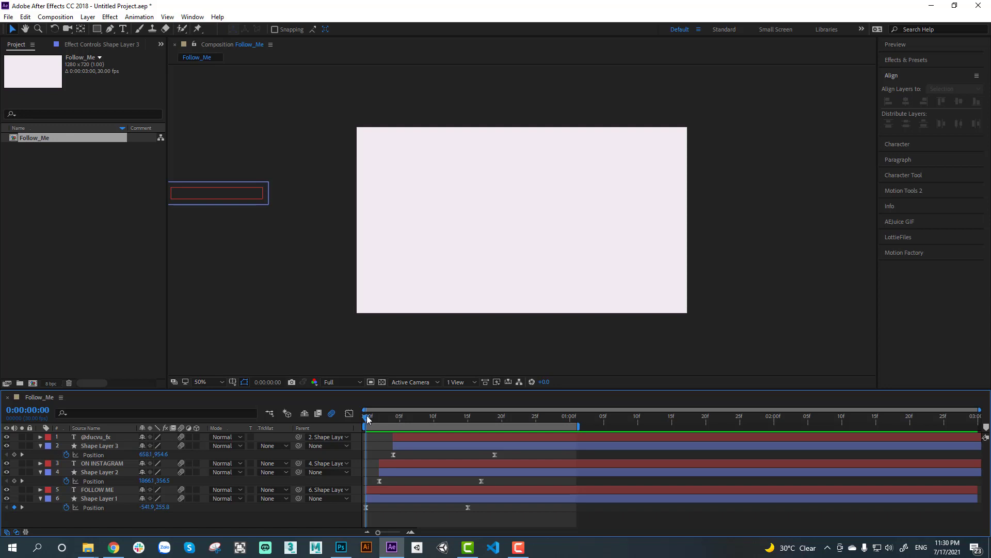
key("space")
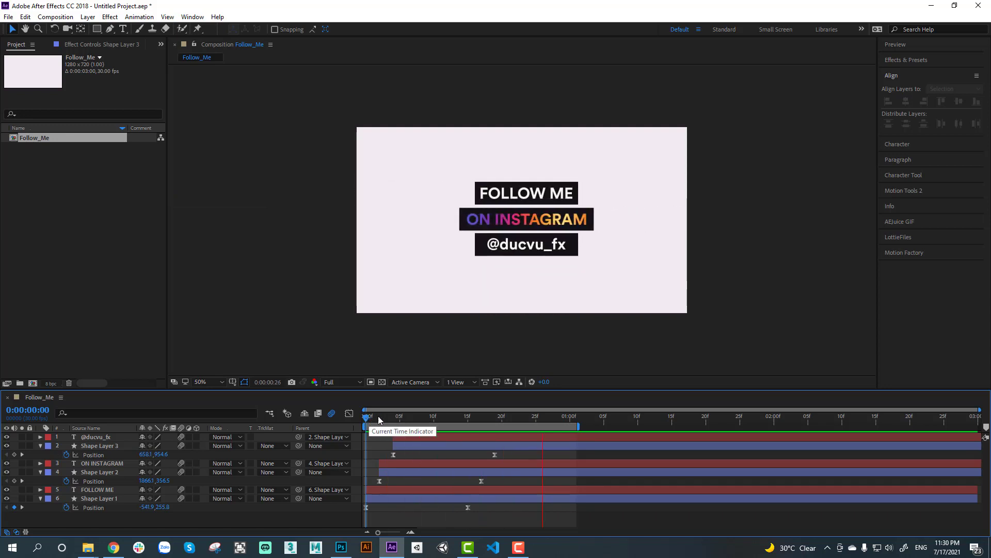
Stop playback and scrub between frame 0 and frame 19 to watch the three banners slide in.
left_click(494, 420)
left_click_drag(494, 420, 384, 439)
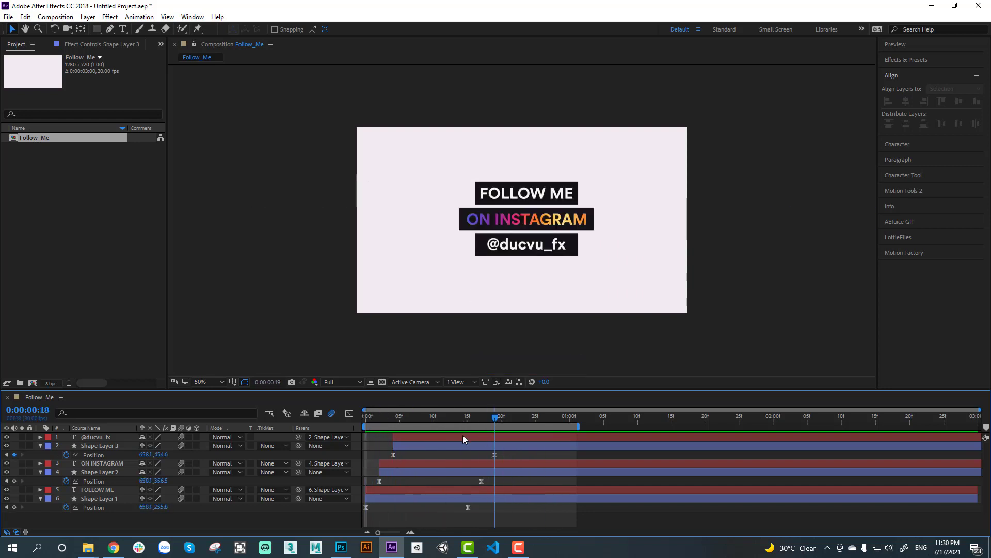
mouse_move(518, 422)
left_mouse_down()
mouse_move(525, 419)
mouse_move(389, 429)
mouse_move(567, 426)
left_mouse_up()
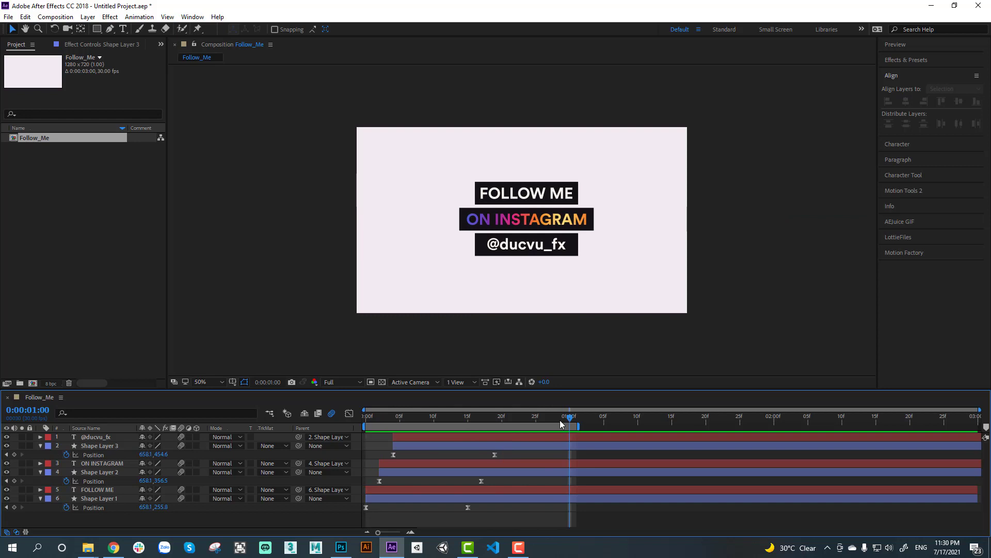
left_click(467, 417)
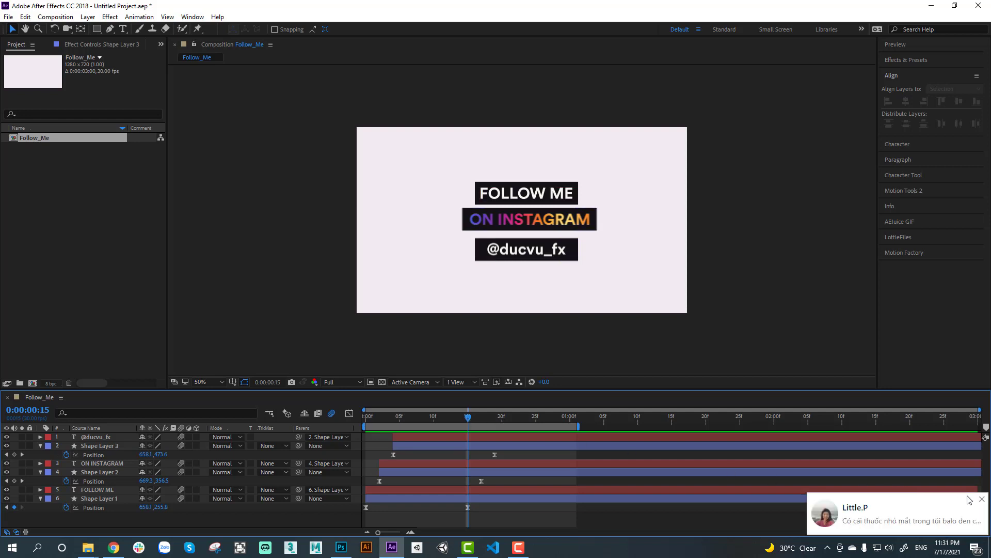
left_click(423, 444)
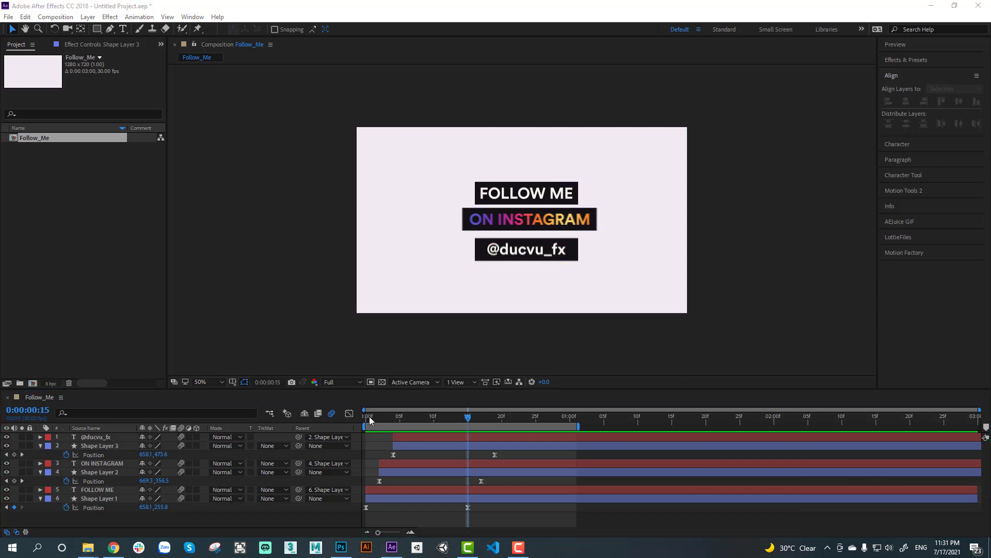
left_click_drag(367, 416, 468, 421)
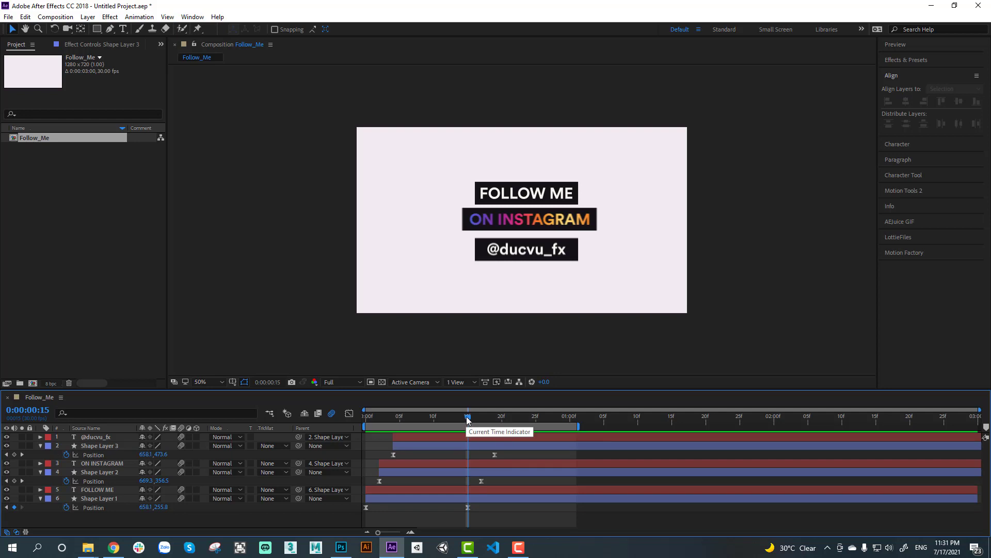
mouse_move(468, 419)
left_mouse_down()
mouse_move(566, 423)
mouse_move(364, 428)
left_mouse_up()
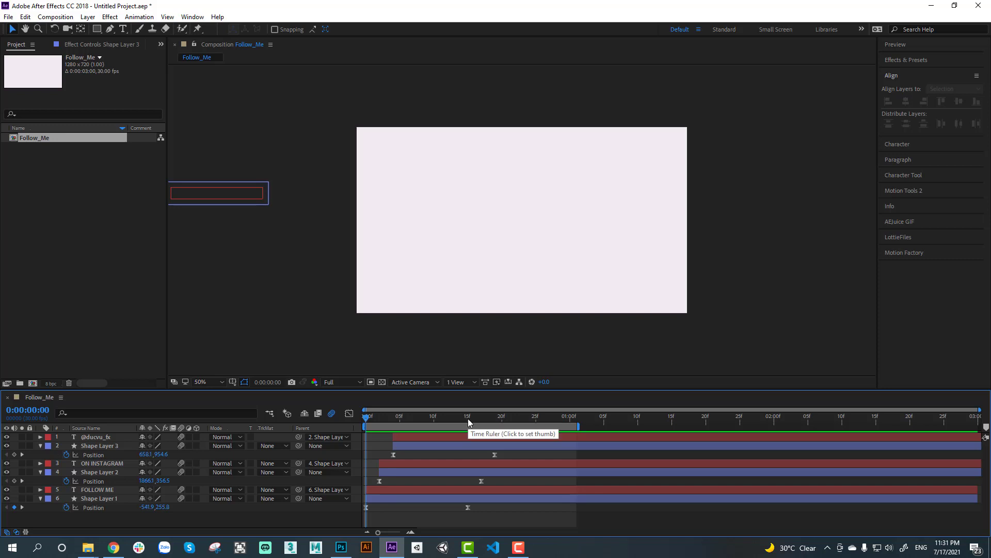
left_click_drag(364, 416, 494, 429)
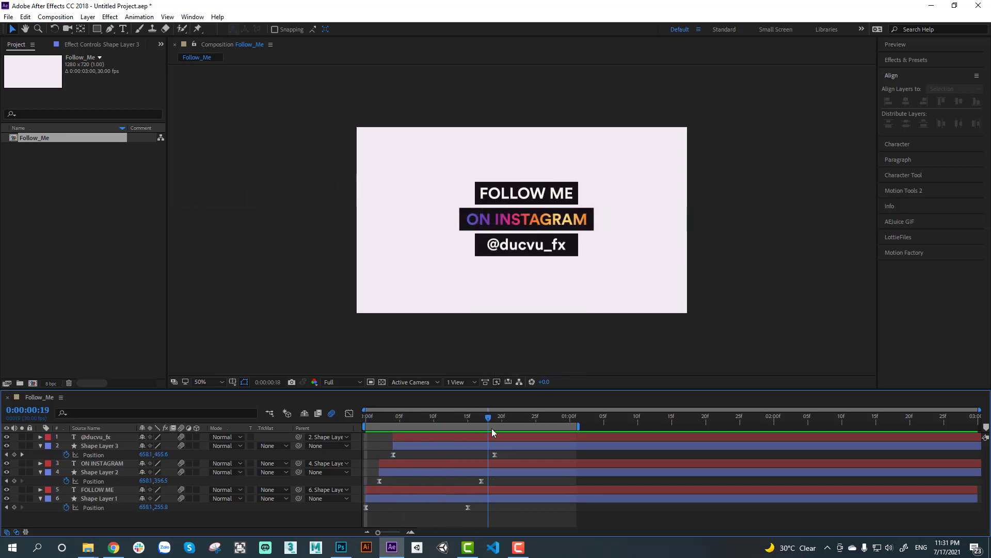
Turn on the transparency grid and rescrub the slide-in, settling at frame 15.
left_click(382, 382)
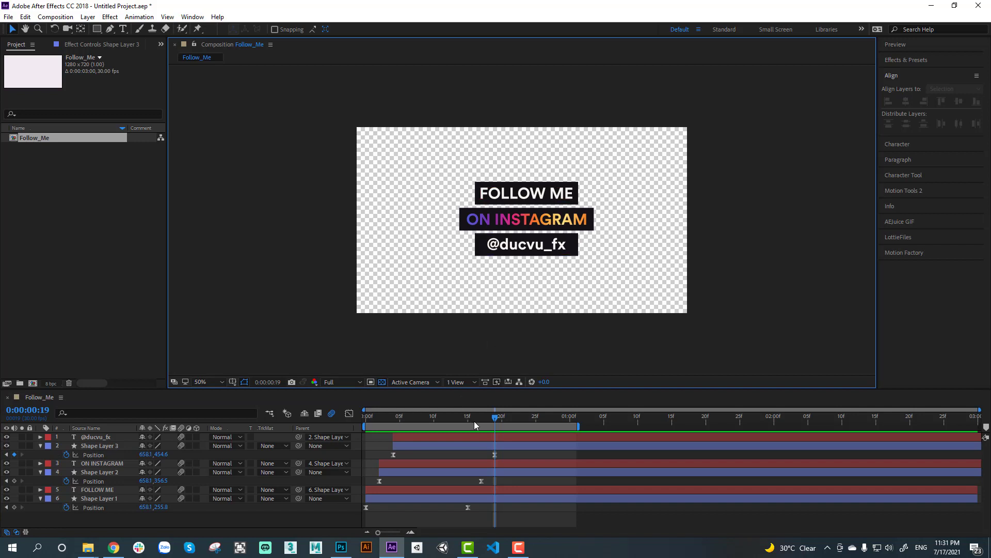
left_click(494, 418)
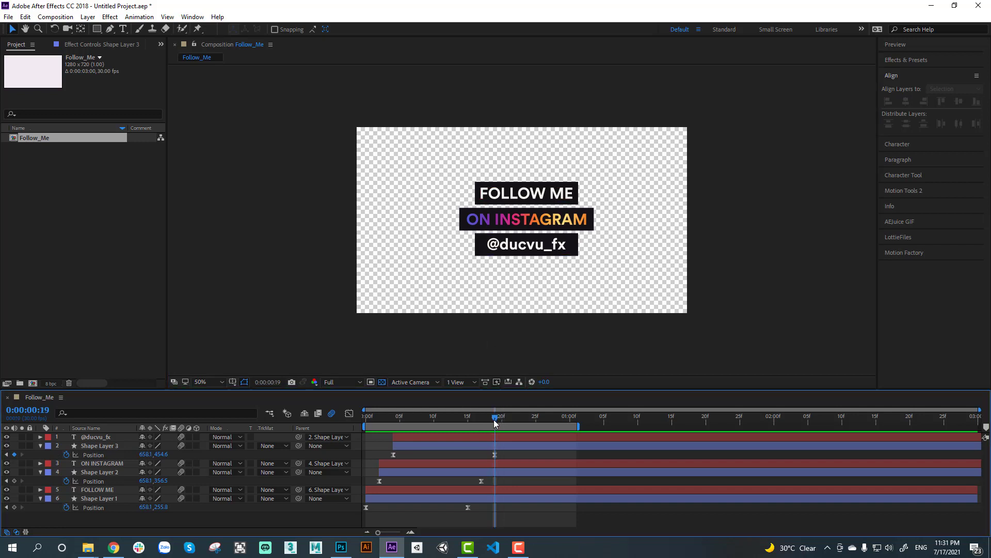
left_click_drag(495, 424, 468, 419)
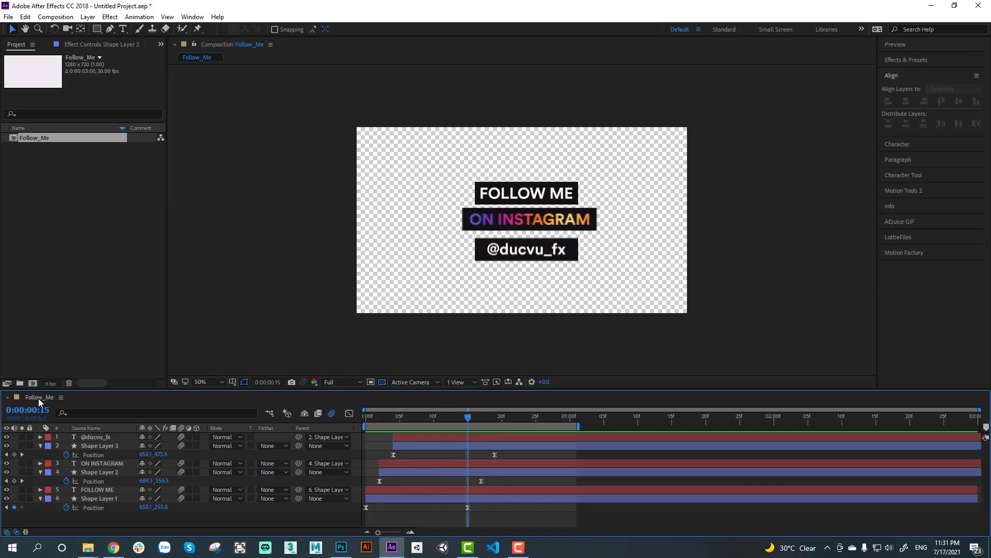
left_click_drag(413, 416, 468, 419)
left_click(54, 17)
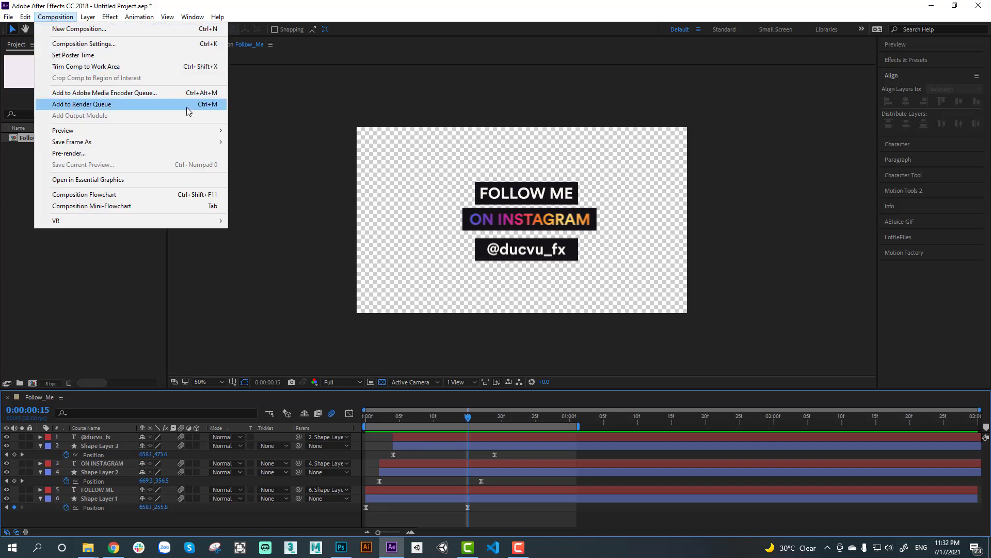
Add the Follow_Me composition to the Render Queue via the Composition menu.
left_click(187, 105)
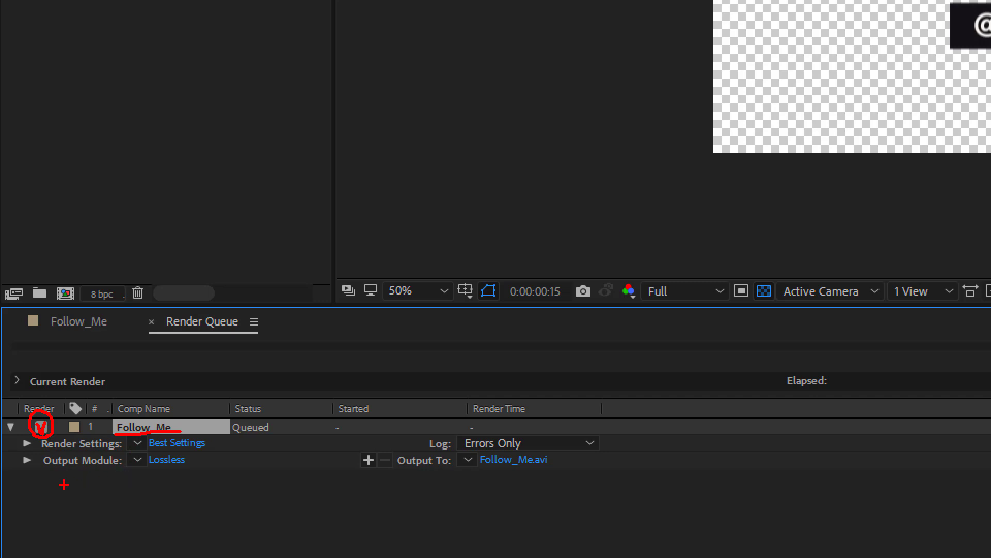
left_click_drag(52, 480, 165, 482)
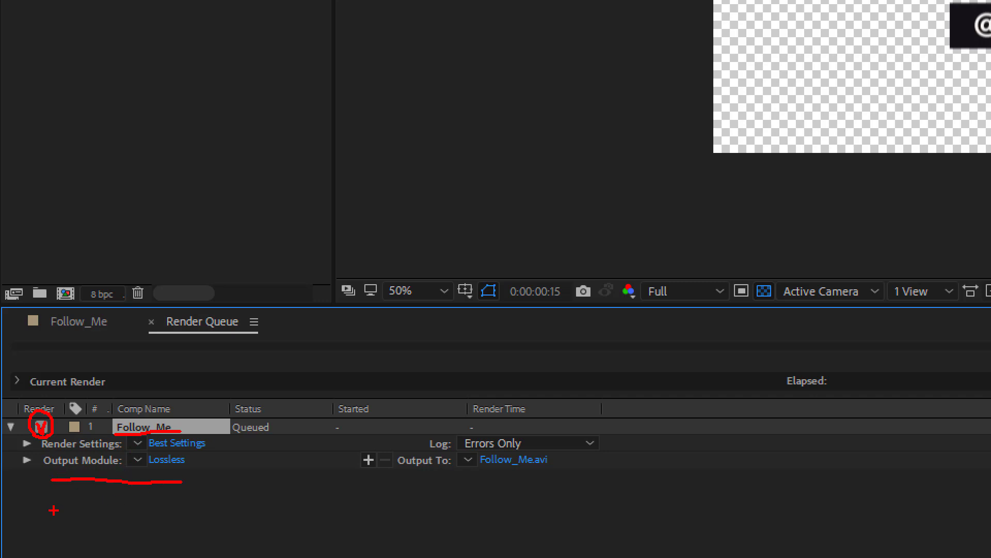
left_click_drag(54, 510, 182, 505)
left_click_drag(50, 541, 157, 539)
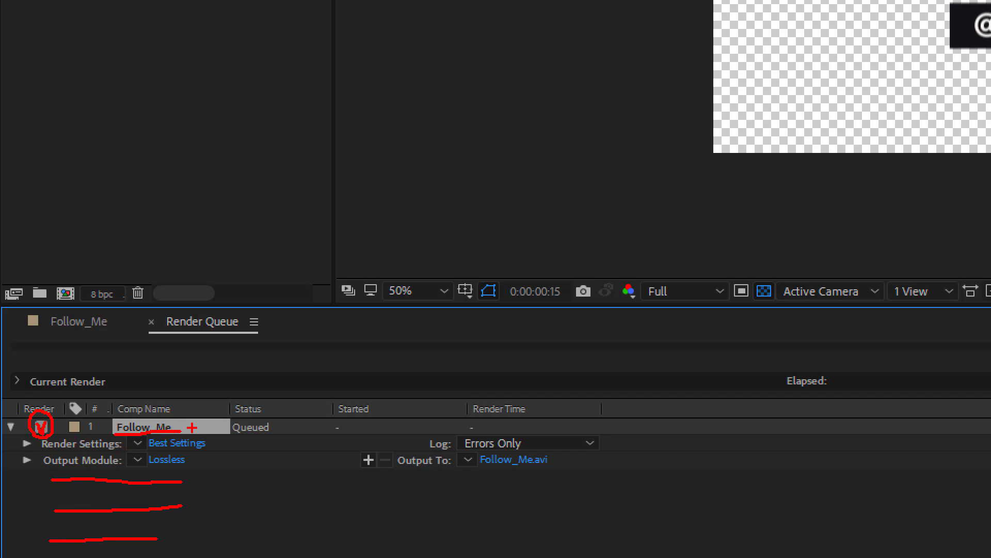
left_click_drag(191, 428, 230, 427)
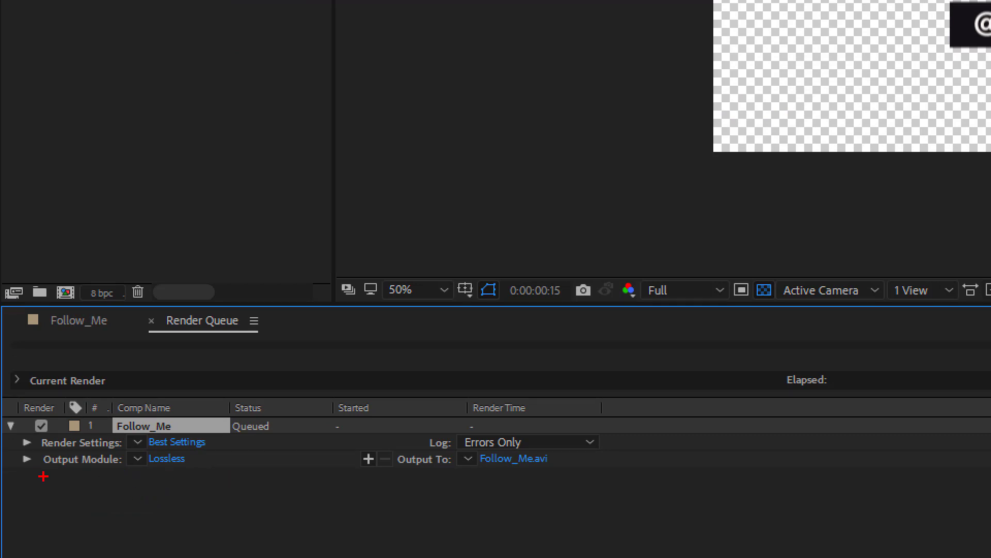
left_click_drag(38, 473, 195, 471)
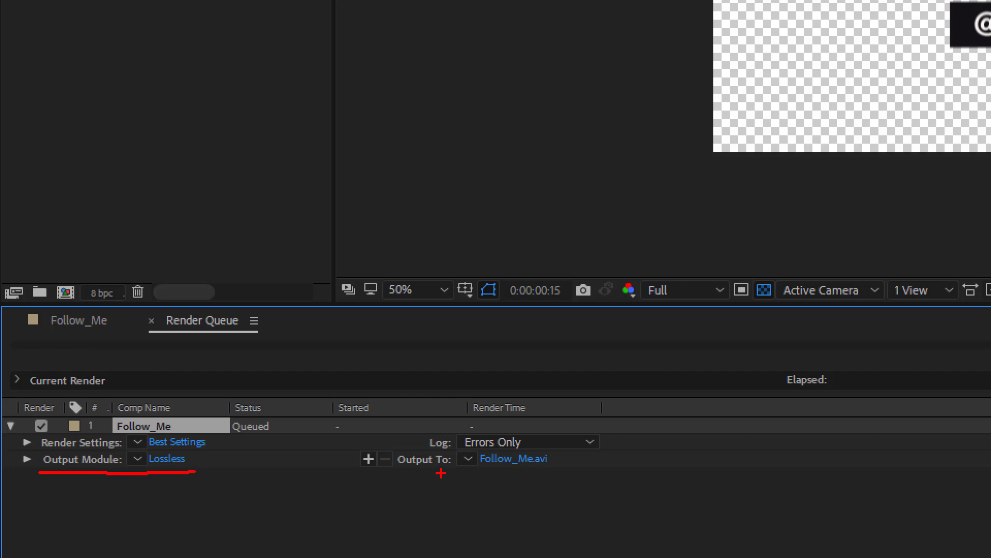
left_click_drag(410, 472, 557, 466)
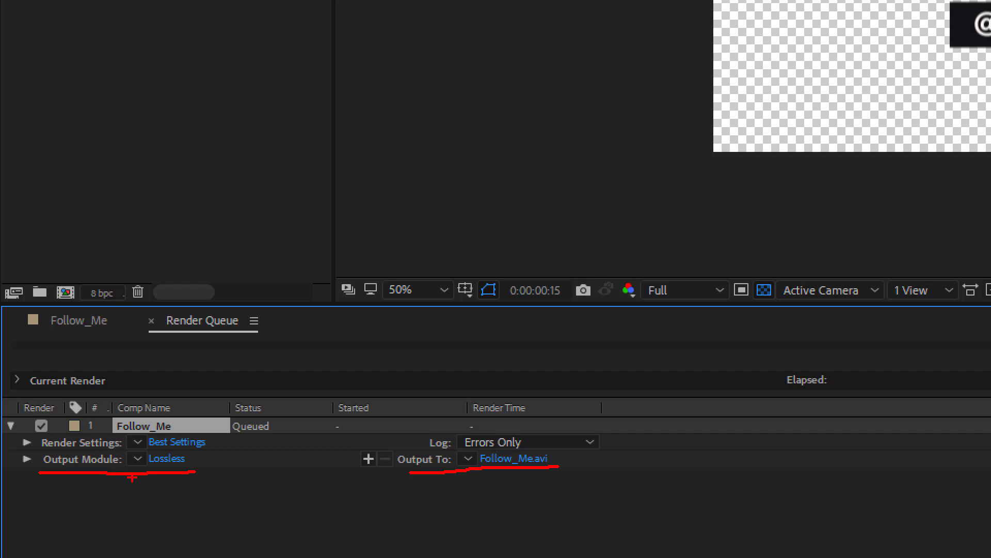
mouse_move(174, 480)
left_mouse_down()
mouse_move(123, 454)
mouse_move(170, 480)
mouse_move(123, 529)
mouse_move(135, 495)
mouse_move(128, 511)
mouse_move(160, 532)
mouse_move(183, 497)
mouse_move(197, 530)
mouse_move(214, 515)
left_mouse_up()
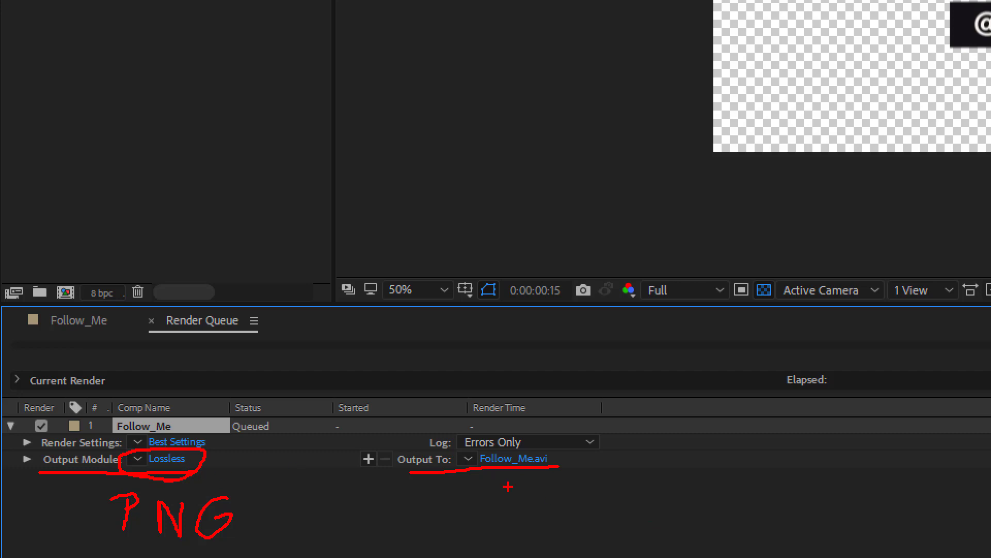
mouse_move(493, 487)
left_mouse_down()
mouse_move(494, 513)
mouse_move(508, 495)
mouse_move(547, 498)
mouse_move(556, 514)
left_mouse_up()
mouse_move(541, 492)
left_mouse_down()
mouse_move(599, 494)
mouse_move(603, 523)
left_mouse_up()
mouse_move(616, 478)
left_mouse_down()
mouse_move(618, 523)
mouse_move(624, 494)
left_mouse_up()
left_click_drag(638, 457, 653, 524)
left_click(674, 497)
left_click(673, 513)
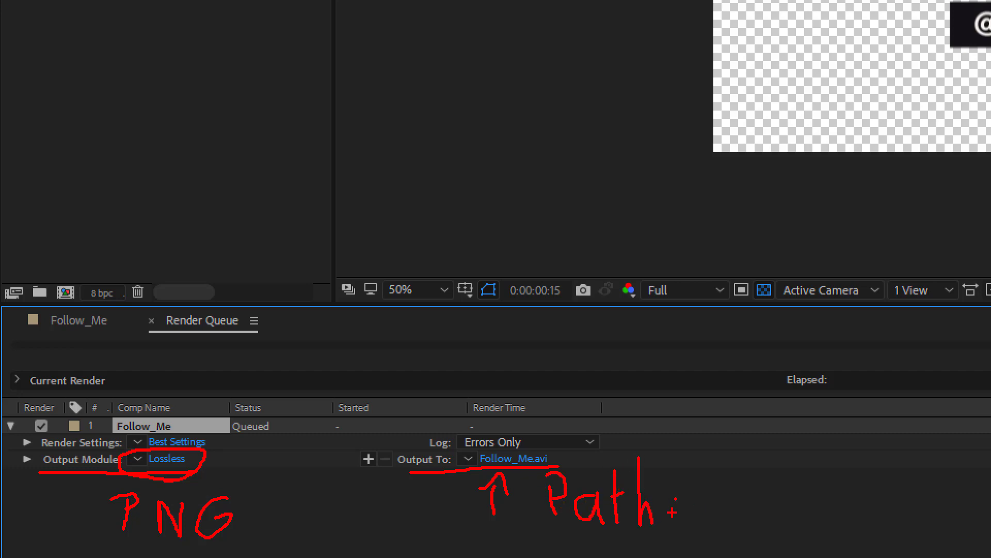
mouse_move(711, 506)
left_mouse_down()
mouse_move(732, 505)
mouse_move(738, 515)
left_mouse_up()
left_click(778, 499)
left_click(846, 499)
left_click(883, 499)
Set the Output Module format to PNG Sequence with RGB + Alpha channels.
key("Escape")
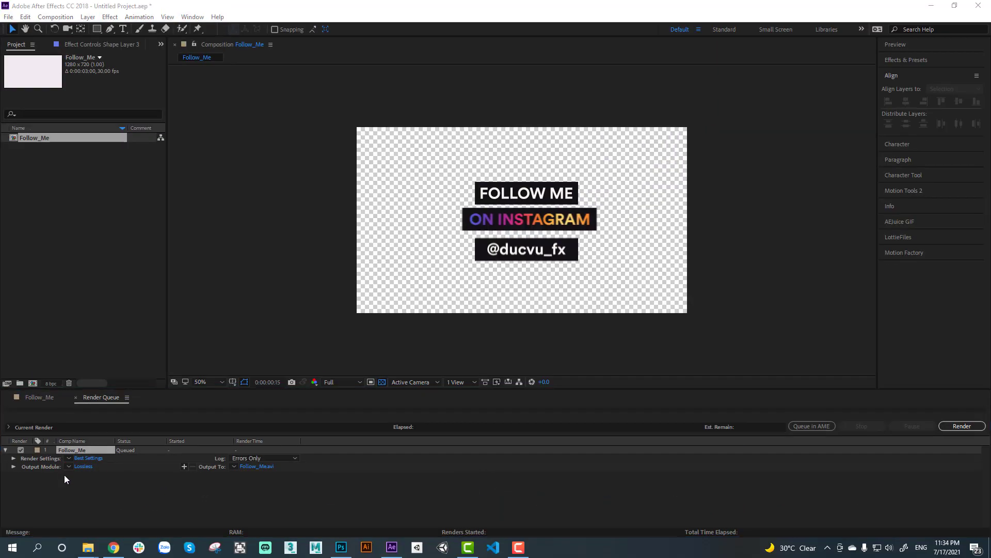
left_click(87, 467)
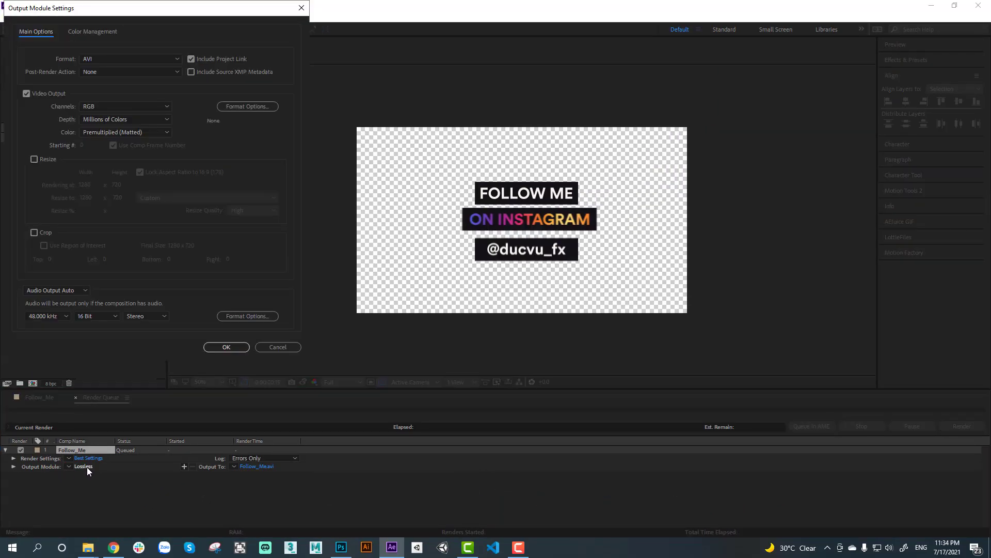
left_click_drag(165, 8, 480, 92)
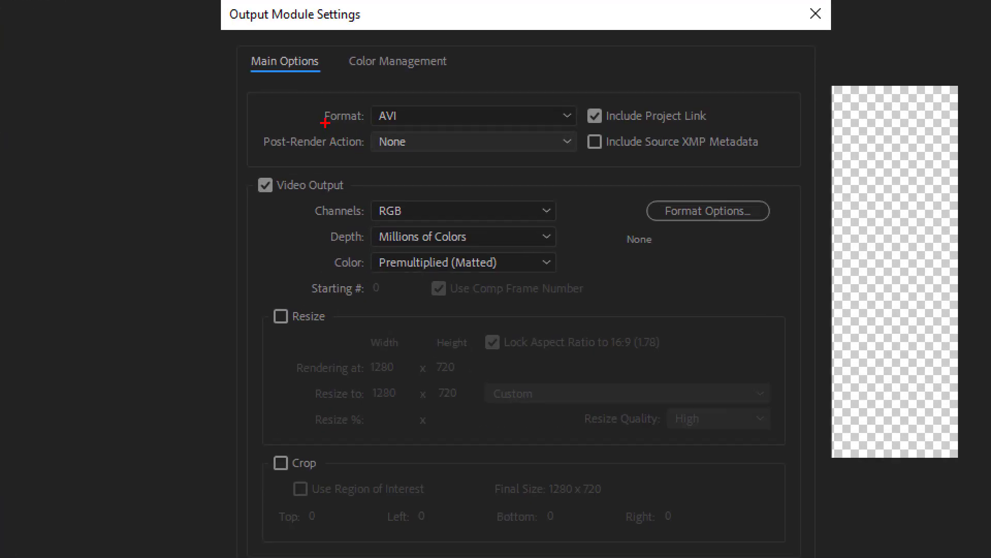
left_click_drag(313, 219, 355, 217)
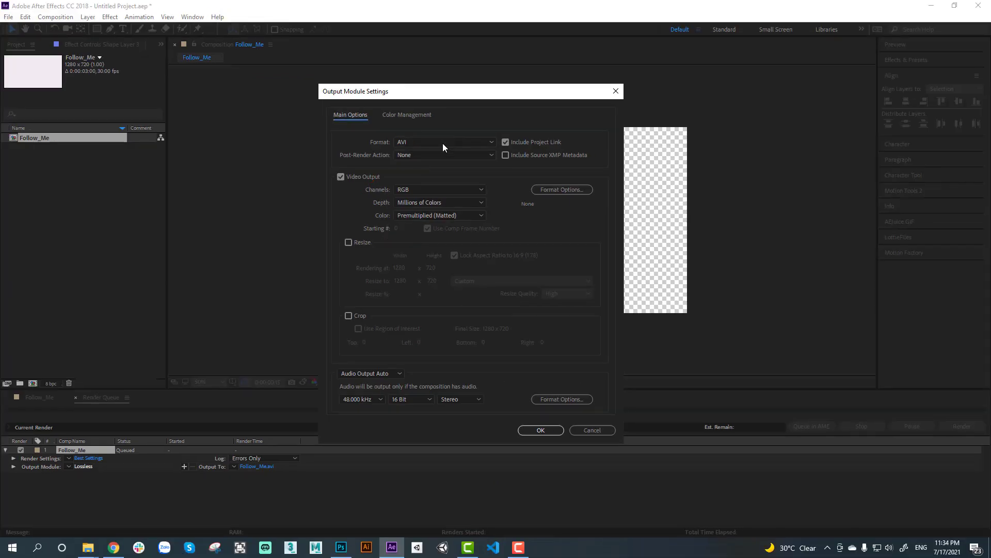
left_click(422, 140)
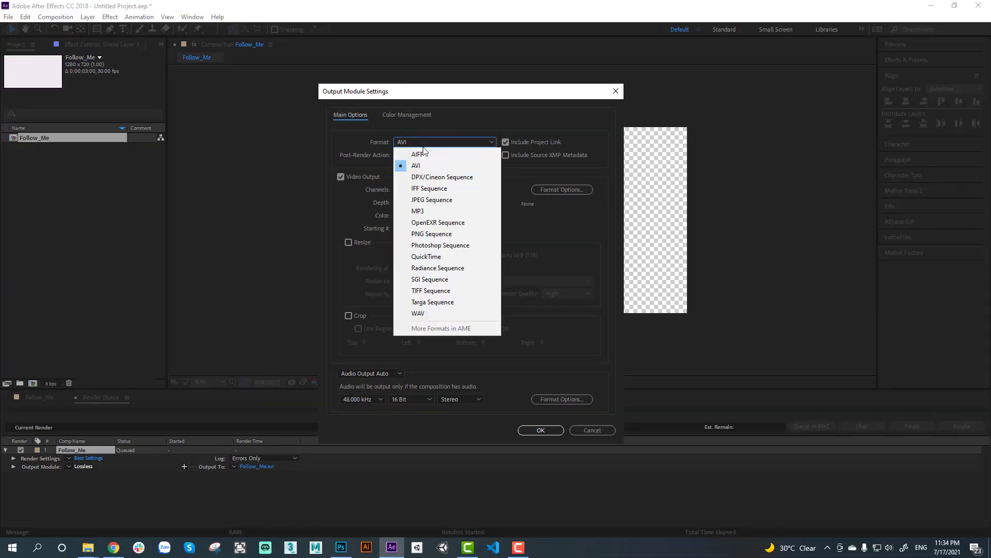
left_click(459, 238)
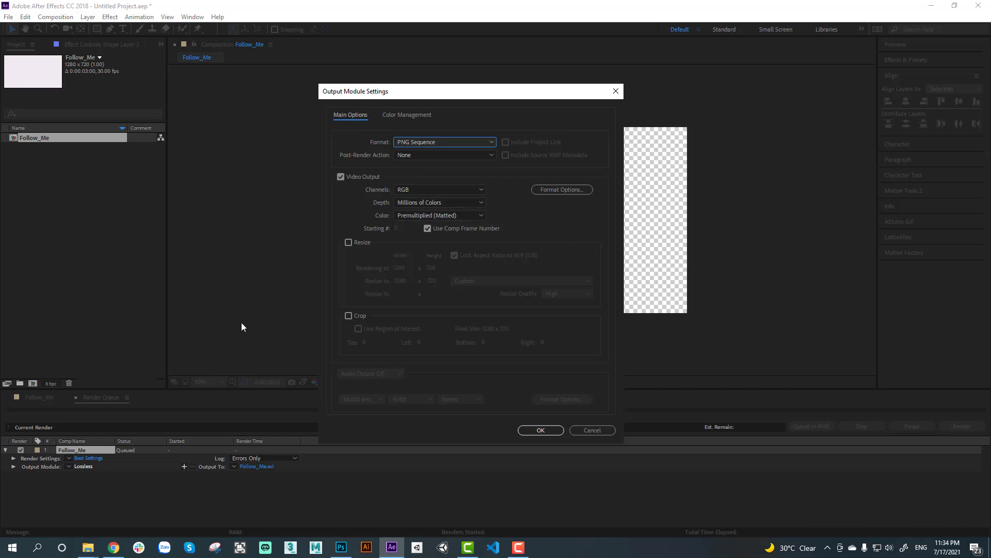
left_click(424, 191)
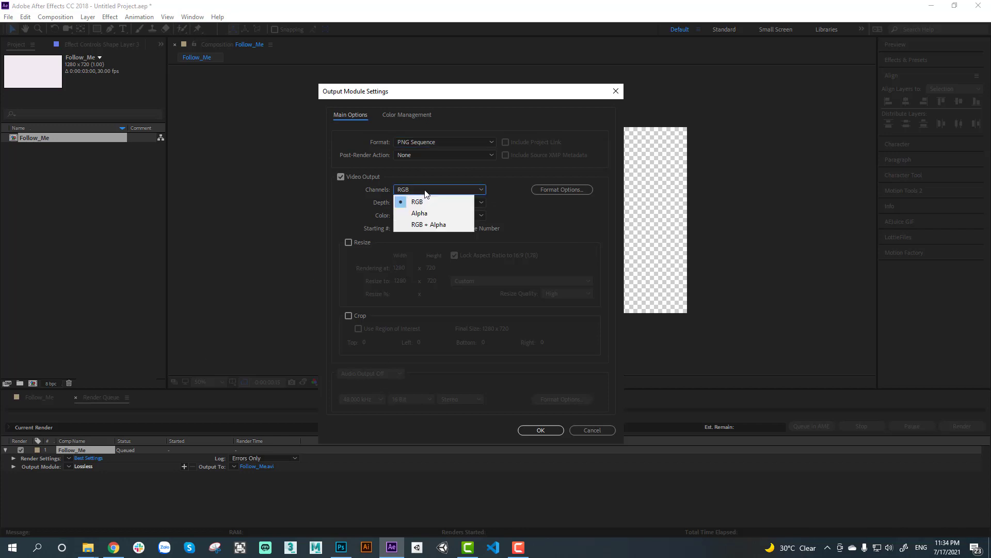
left_click(437, 226)
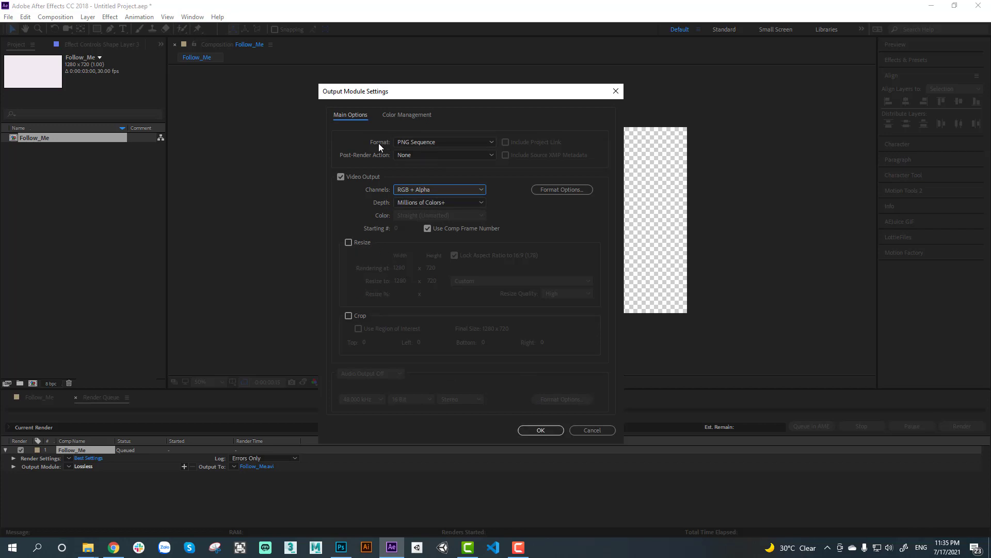
left_click(539, 430)
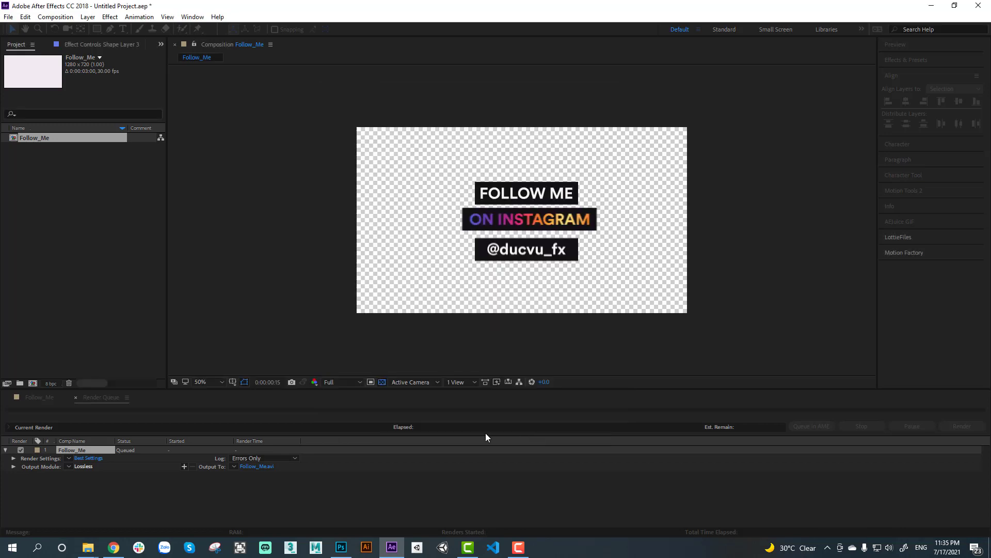
Create a new folder named 'follow' on the Desktop for the rendered frames.
left_click(274, 467)
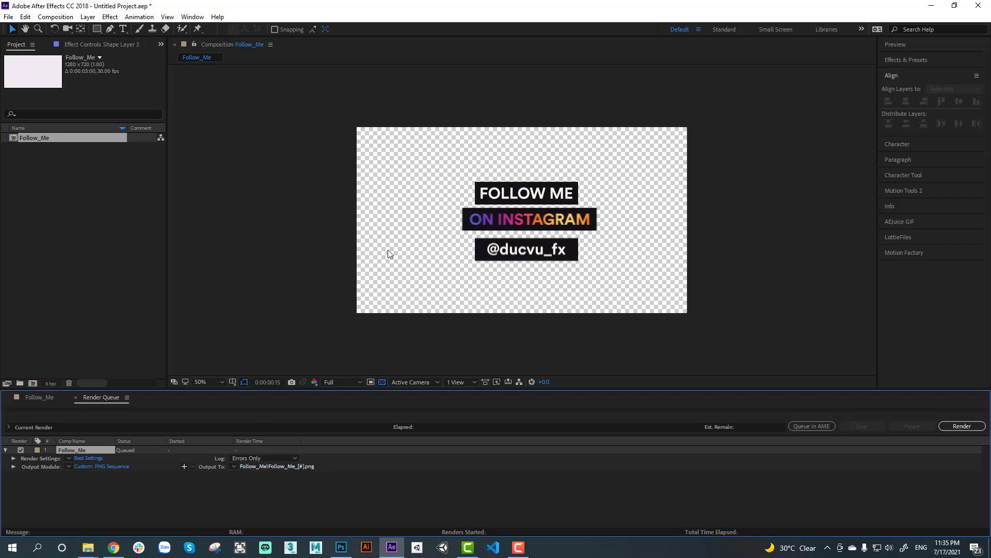
left_click(260, 137)
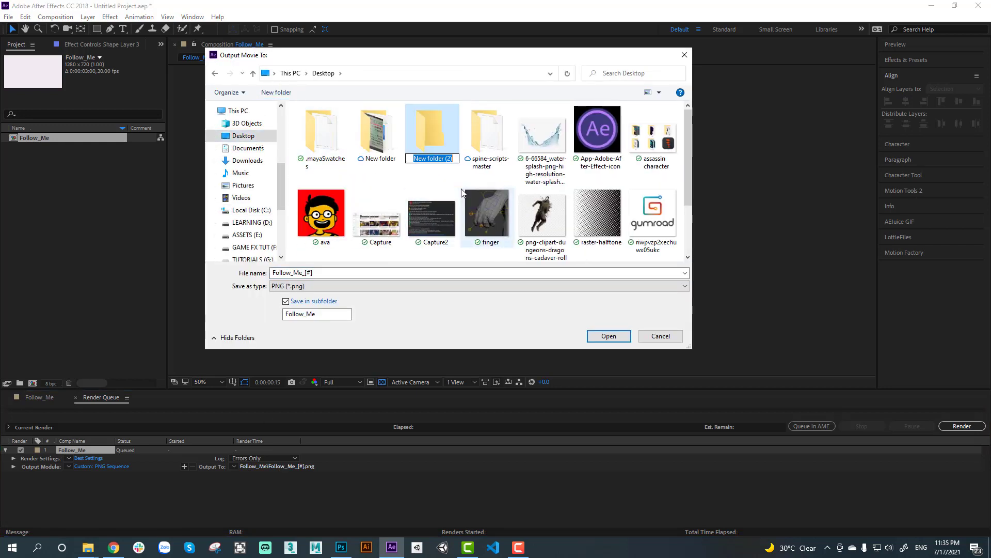
type("follow")
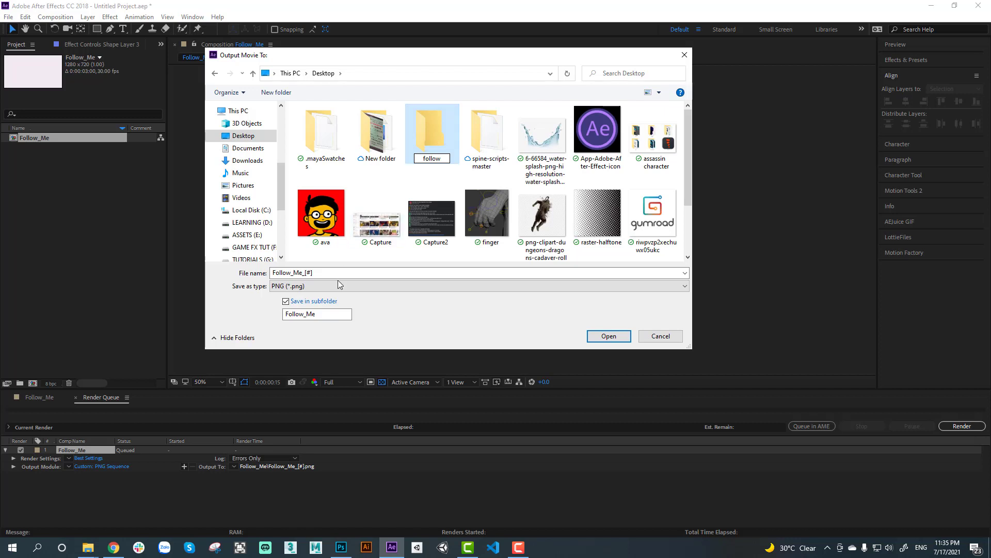
left_click(316, 314)
left_click(320, 316)
left_click(379, 134)
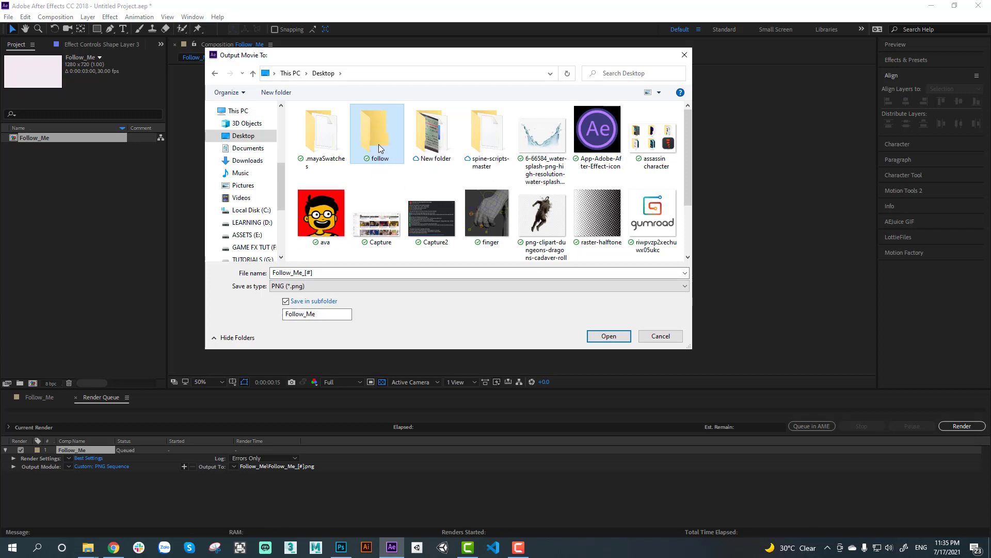
Turn off Save in subfolder and open the follow folder as the output location.
left_click(316, 302)
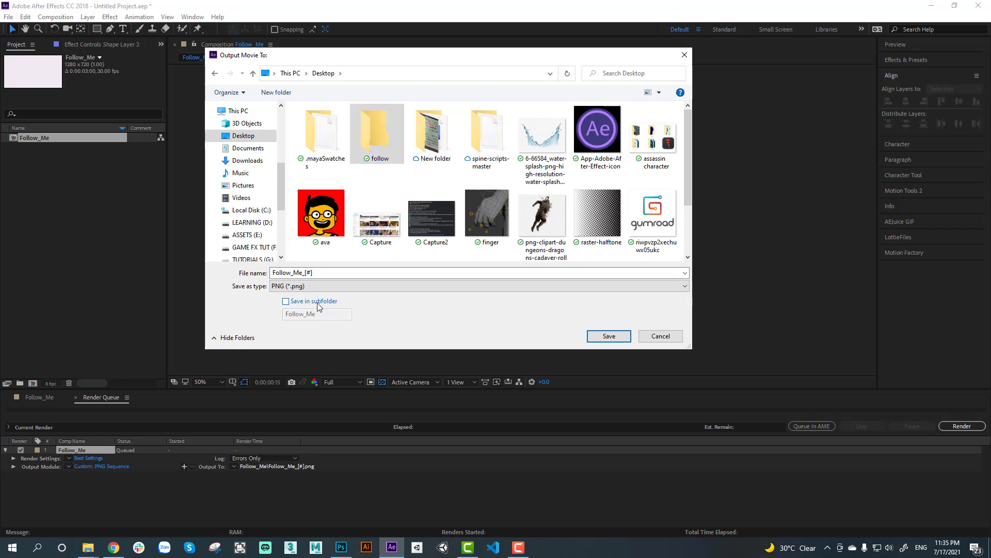
left_click(382, 134)
double_click(377, 136)
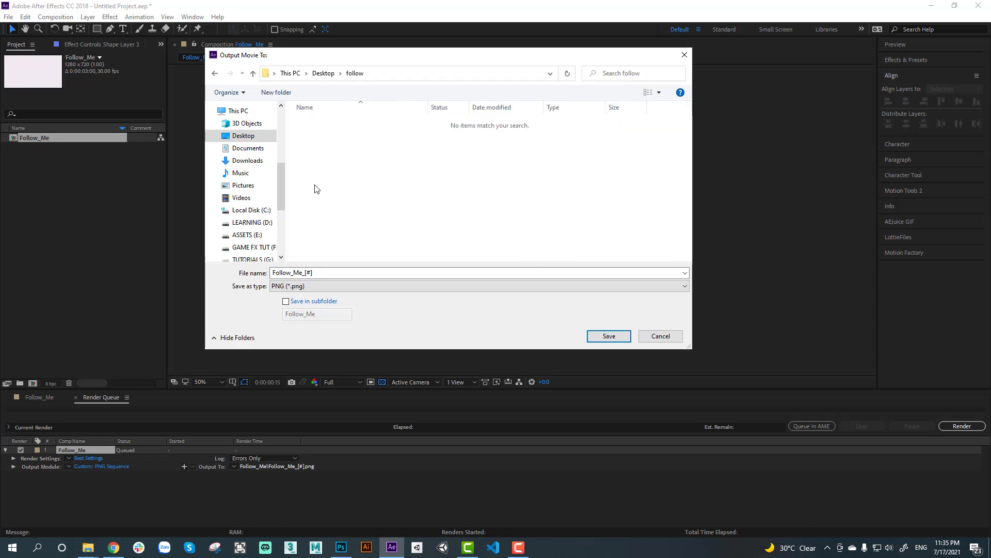
double_click(339, 274)
left_click(339, 274)
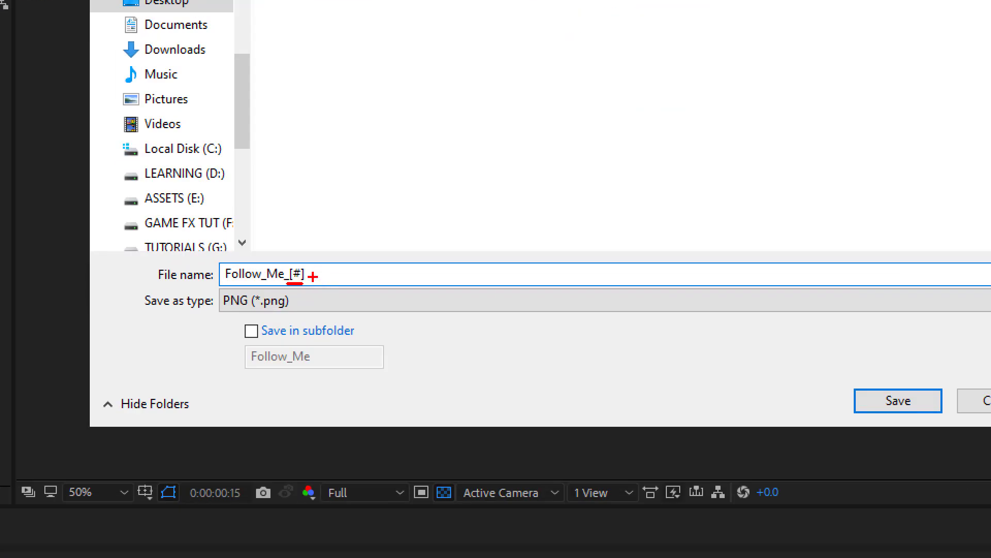
mouse_move(402, 207)
left_mouse_down()
mouse_move(397, 230)
mouse_move(416, 211)
mouse_move(407, 220)
left_mouse_up()
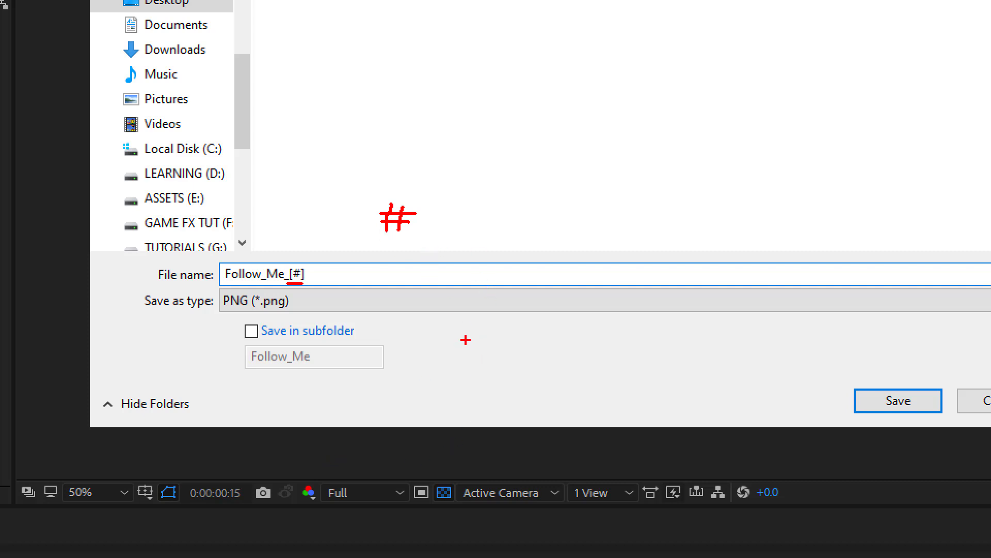
left_click_drag(471, 339, 479, 401)
left_click_drag(432, 324, 443, 325)
left_click(449, 344)
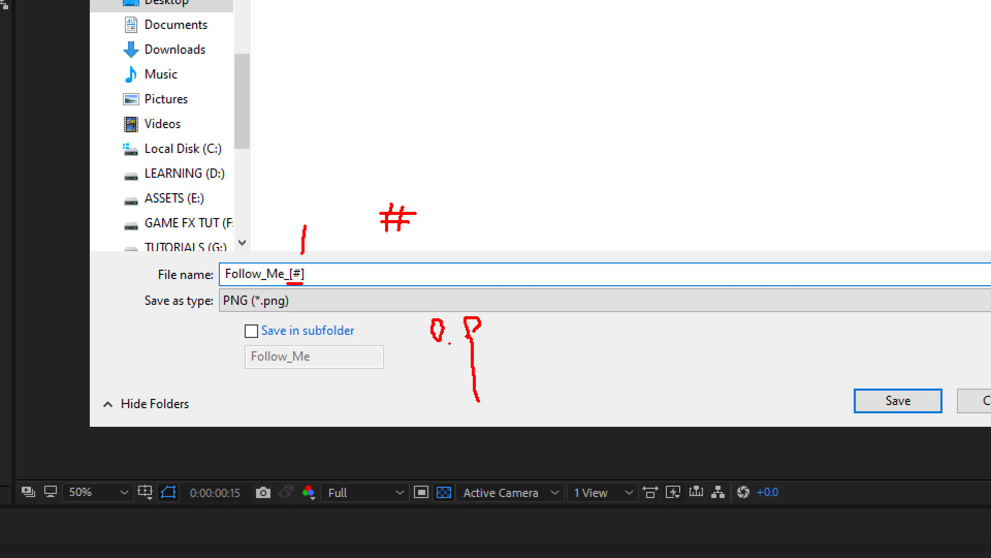
mouse_move(313, 240)
left_mouse_down()
mouse_move(305, 257)
mouse_move(325, 283)
mouse_move(334, 263)
left_mouse_up()
mouse_move(292, 152)
left_mouse_down()
mouse_move(309, 151)
mouse_move(324, 132)
left_mouse_up()
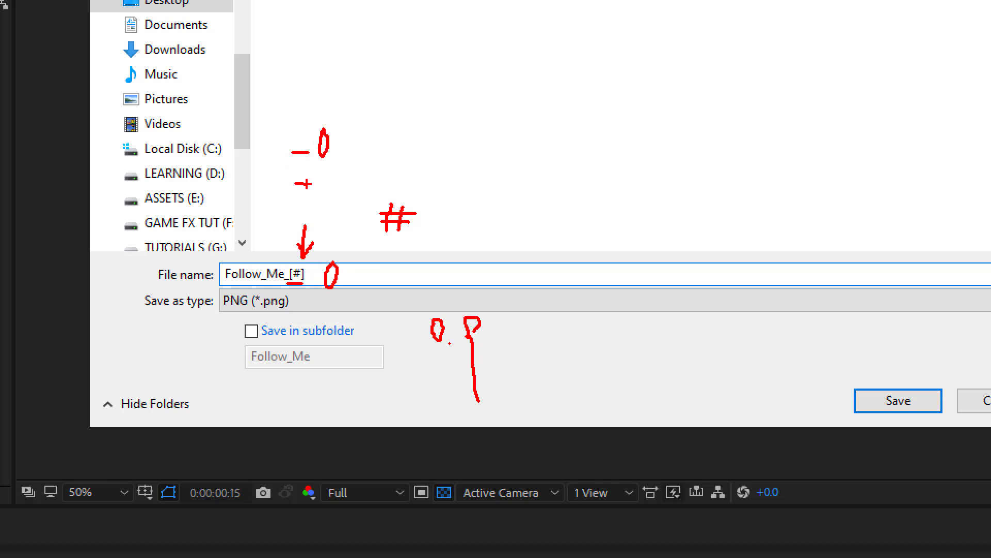
mouse_move(322, 172)
left_mouse_down()
mouse_move(336, 191)
mouse_move(330, 225)
left_mouse_up()
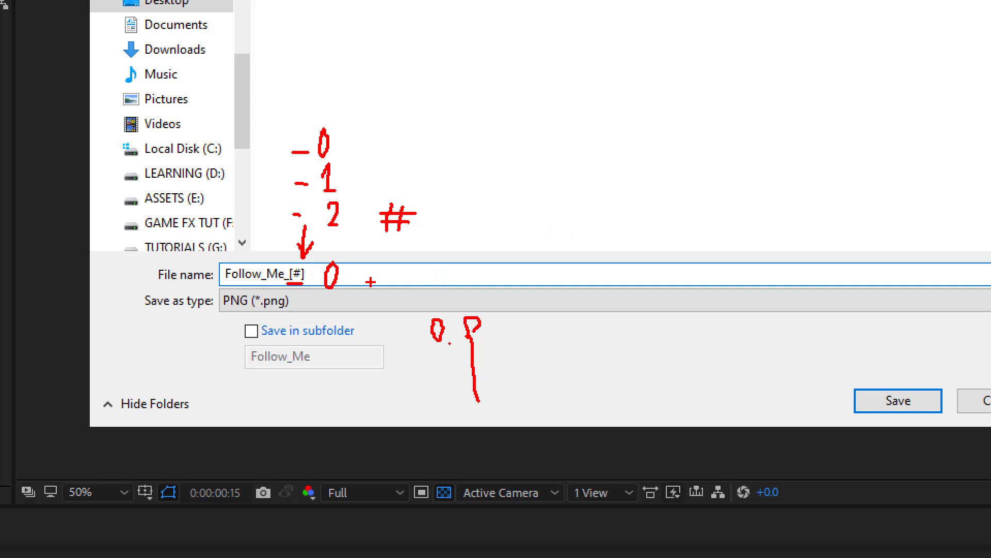
mouse_move(409, 268)
left_mouse_down()
mouse_move(404, 282)
mouse_move(415, 282)
left_mouse_up()
left_click(459, 276)
left_click(486, 276)
mouse_move(436, 204)
left_mouse_down()
mouse_move(422, 236)
mouse_move(450, 216)
mouse_move(445, 227)
left_mouse_up()
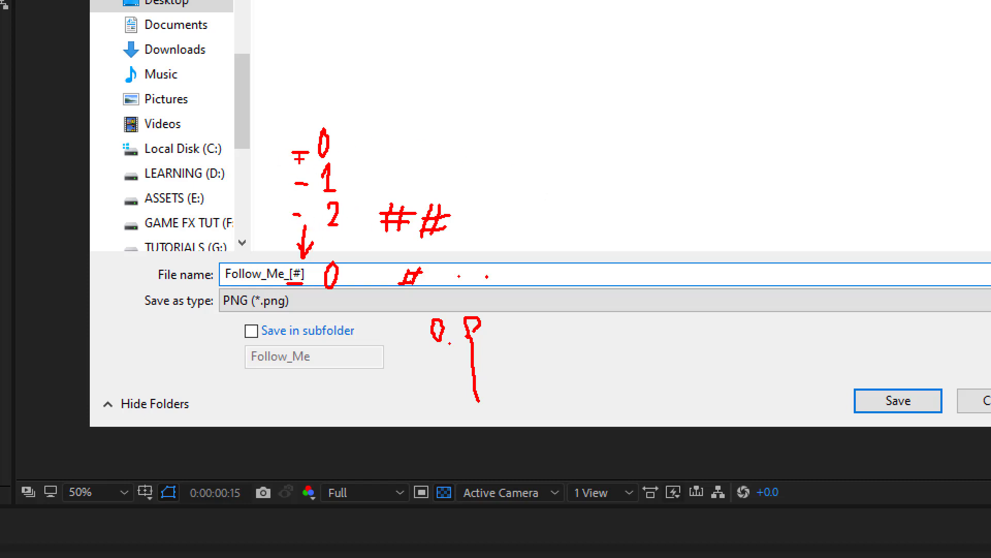
mouse_move(341, 130)
left_mouse_down()
mouse_move(321, 187)
mouse_move(324, 223)
left_mouse_up()
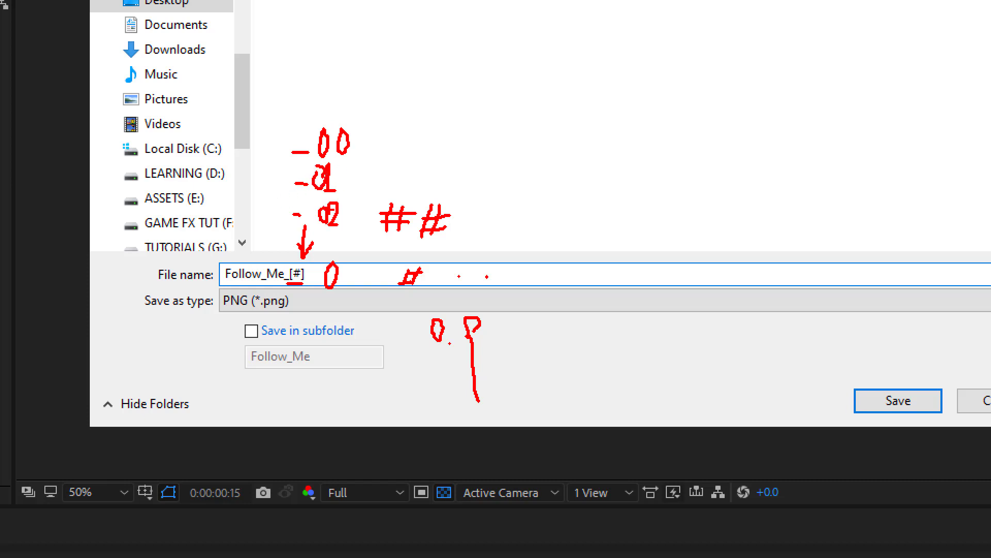
left_click(323, 232)
left_click(336, 233)
mouse_move(471, 200)
left_mouse_down()
mouse_move(466, 229)
mouse_move(486, 223)
left_mouse_up()
left_click_drag(309, 138, 314, 205)
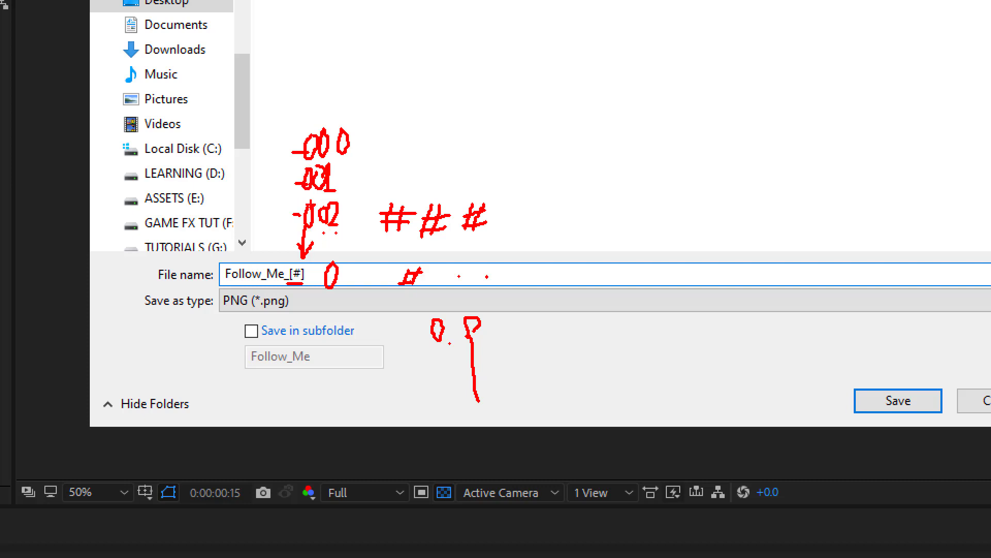
left_click_drag(342, 152, 341, 159)
left_click_drag(288, 283, 303, 283)
Keep the file name Follow_Me_[#] and save the output into the follow folder.
key("Escape")
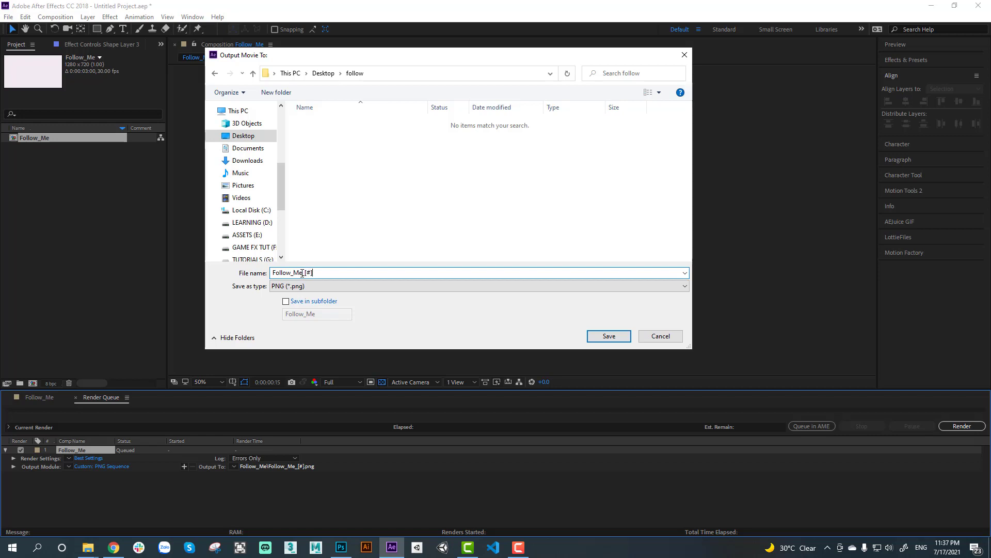
left_click(320, 273)
left_click(600, 337)
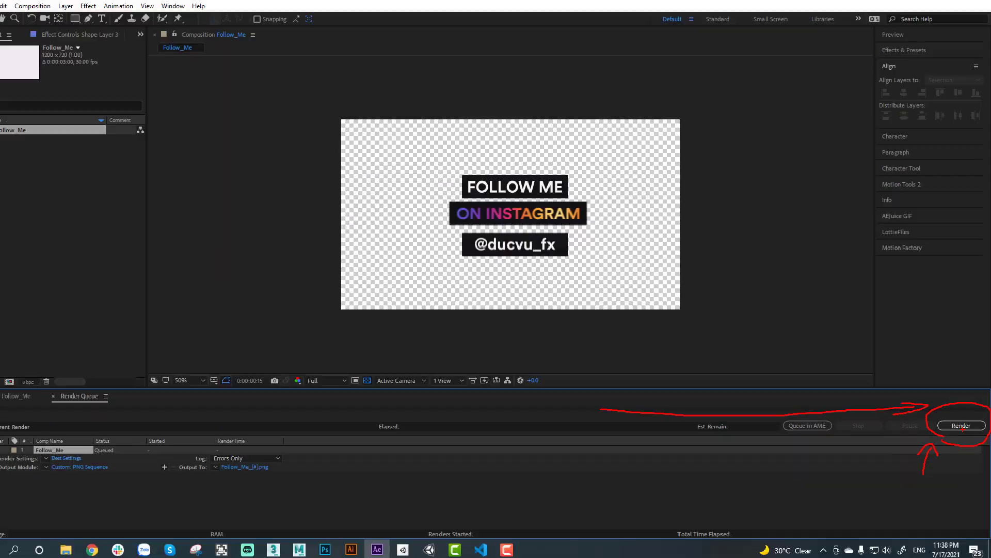
Render Follow_Me as a PNG sequence, finishing as Done in about 3 seconds.
left_click(963, 426)
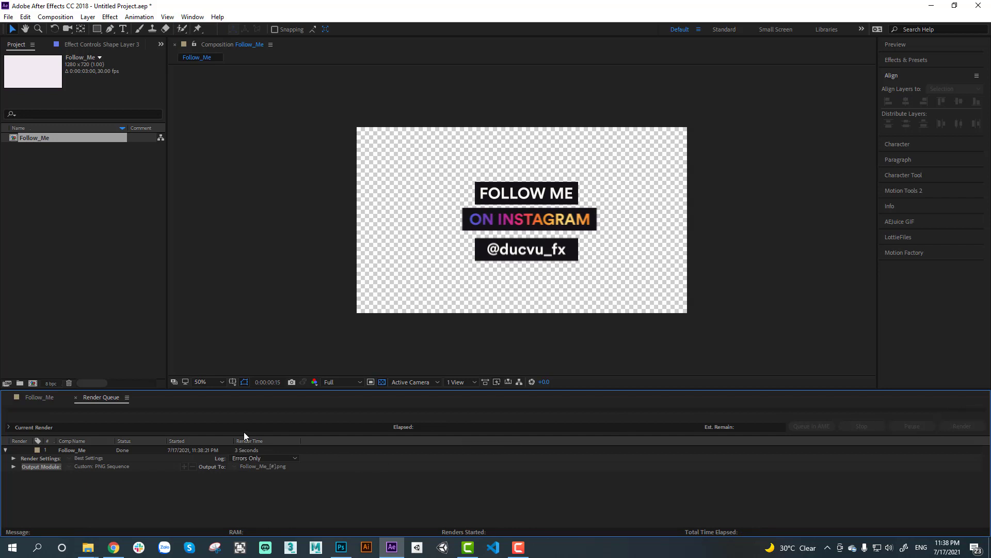
Open the Desktop follow folder in a maximized File Explorer window.
right_click(98, 545)
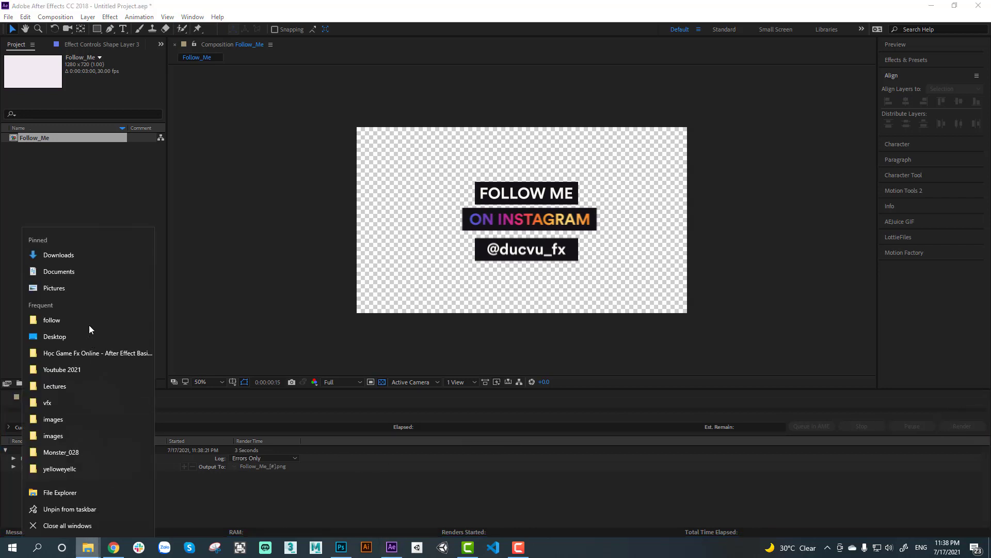
left_click(138, 265)
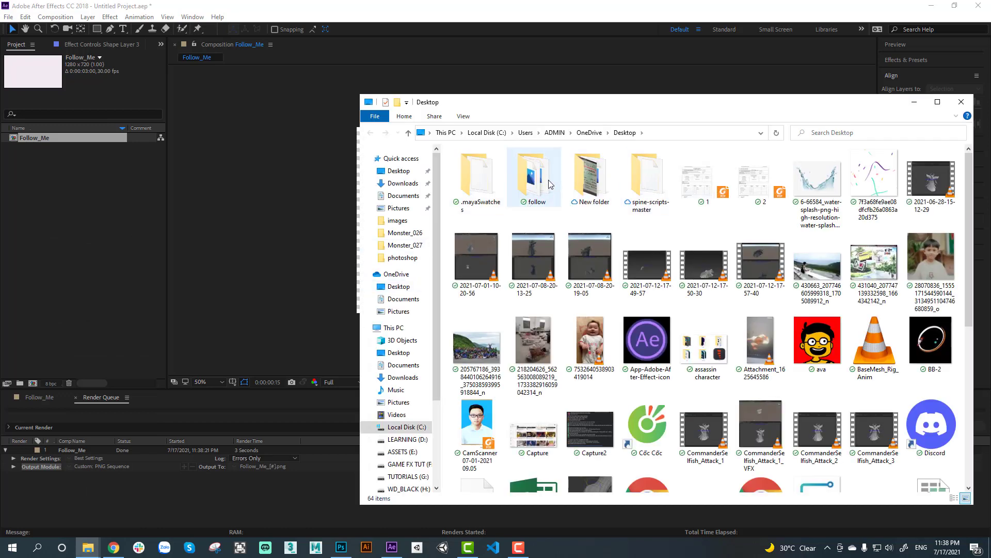
left_click(547, 170)
key("ctrl+shift+6")
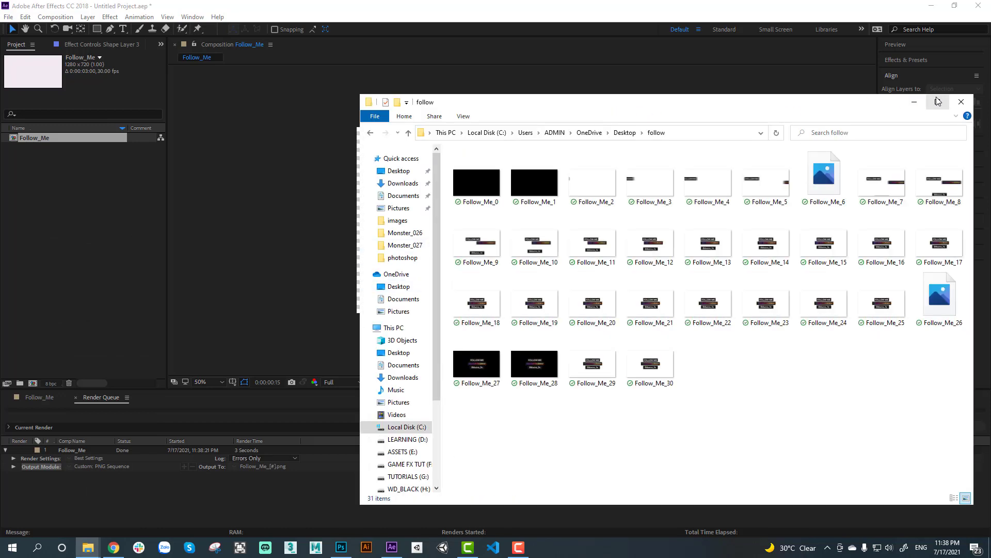
left_click(938, 101)
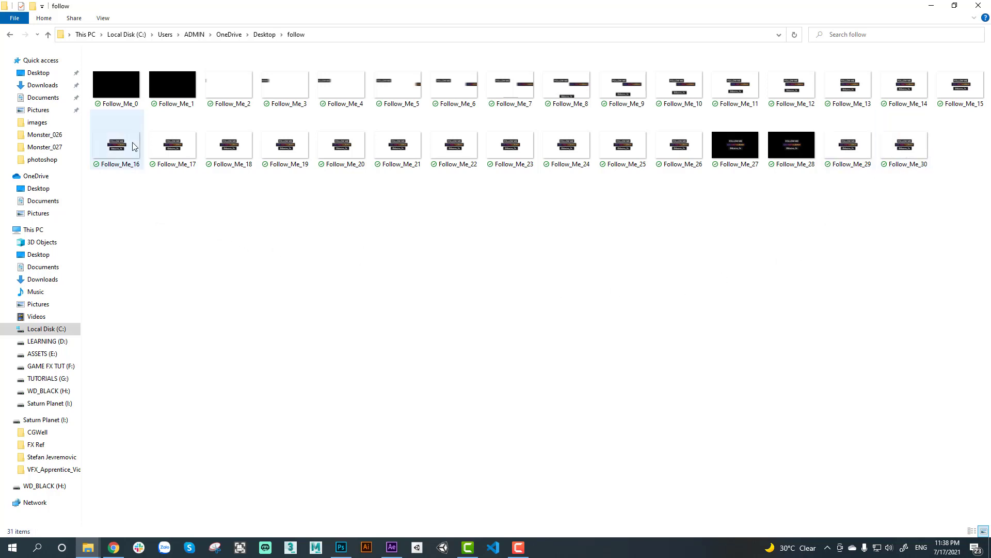
Confirm the 31 frames run from Follow_Me_0 to Follow_Me_30, then return to After Effects.
left_click(122, 92)
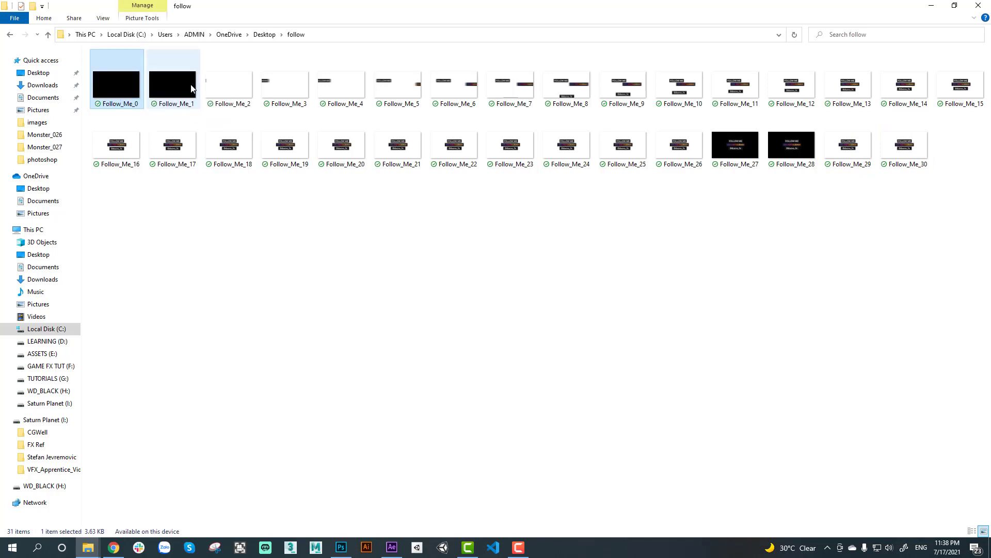
left_click(899, 155)
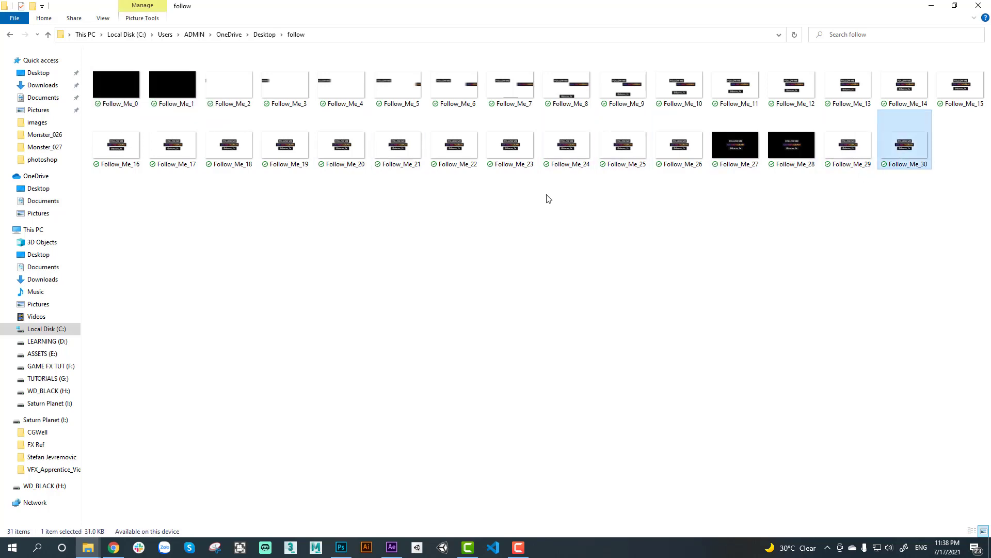
left_click(334, 237)
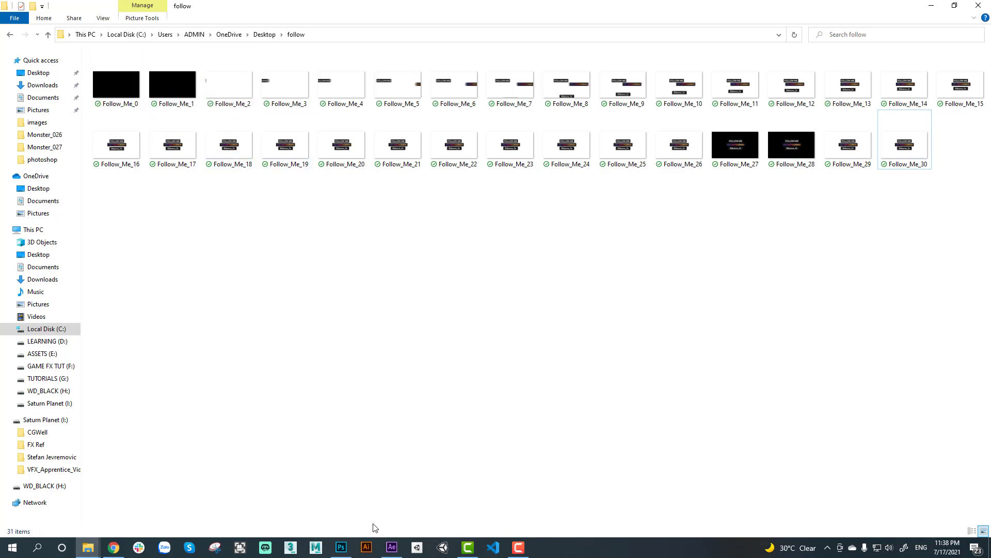
left_click(392, 548)
Show the Follow_Me timeline at frame 0 and scrub the first few slide-in frames.
left_click(36, 396)
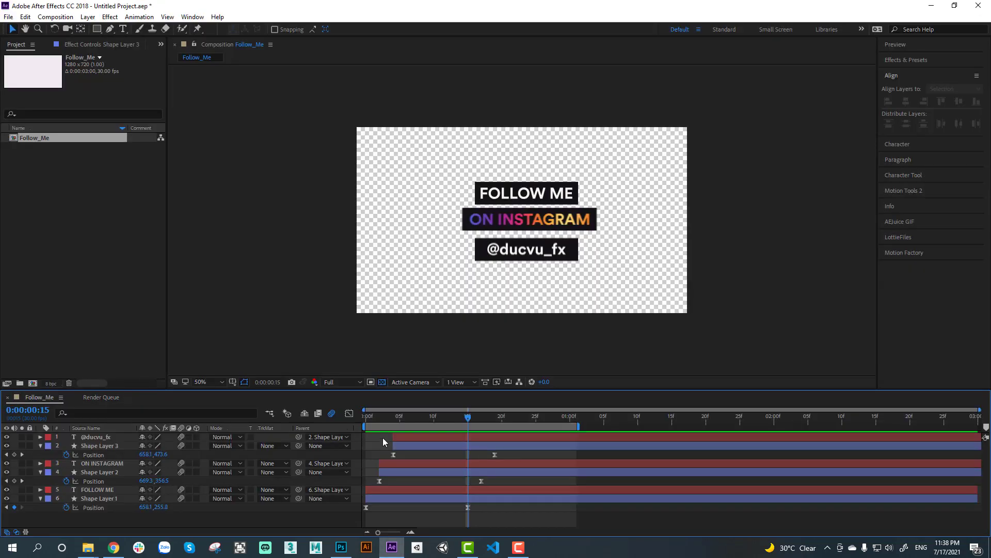
left_click(367, 417)
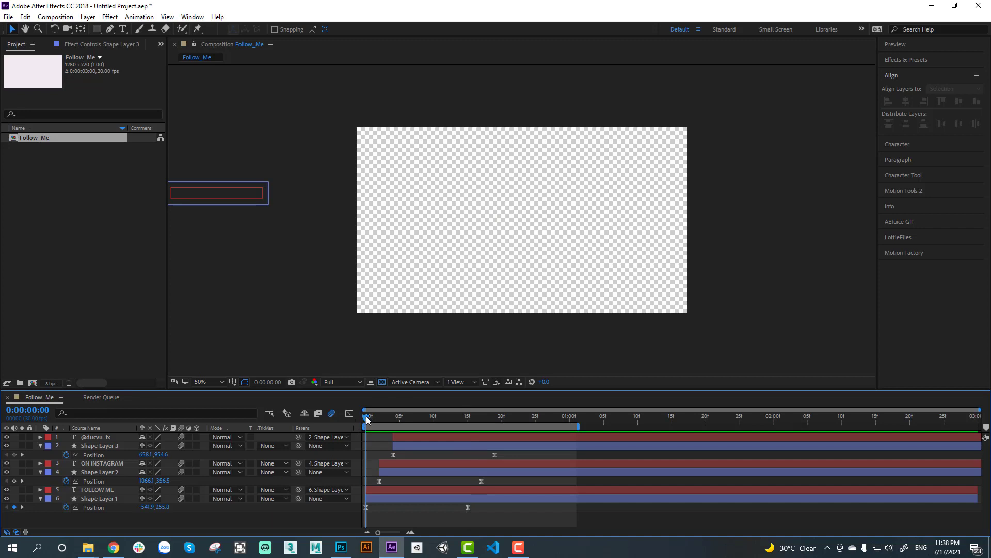
left_click_drag(367, 416, 387, 418)
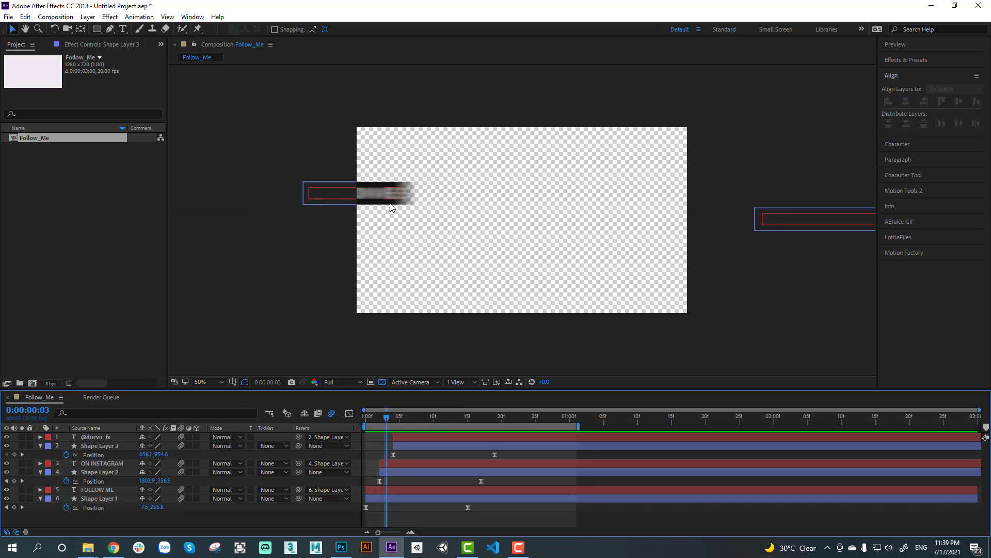
left_click_drag(365, 416, 380, 419)
mouse_move(88, 547)
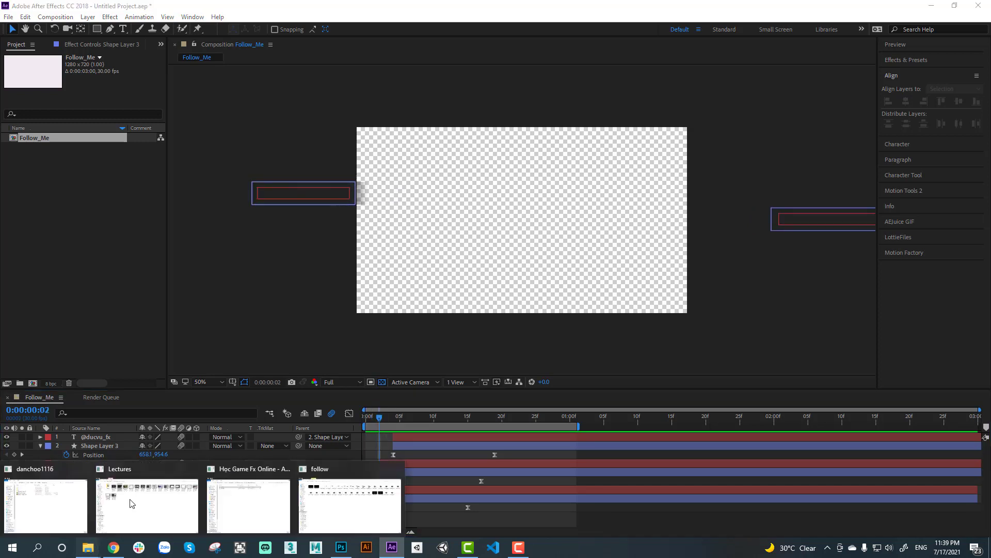
left_click(324, 500)
left_click(116, 89)
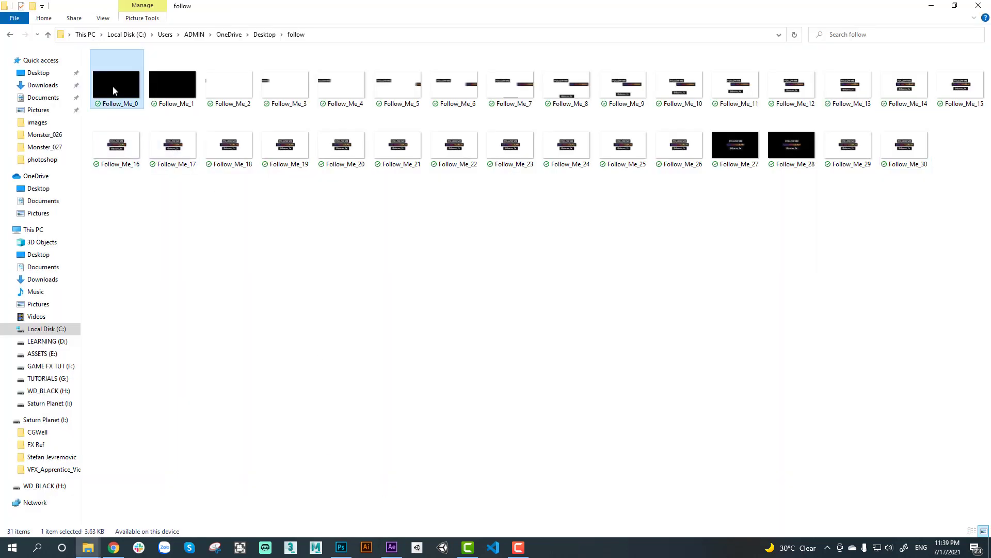
left_click(225, 86)
double_click(219, 85)
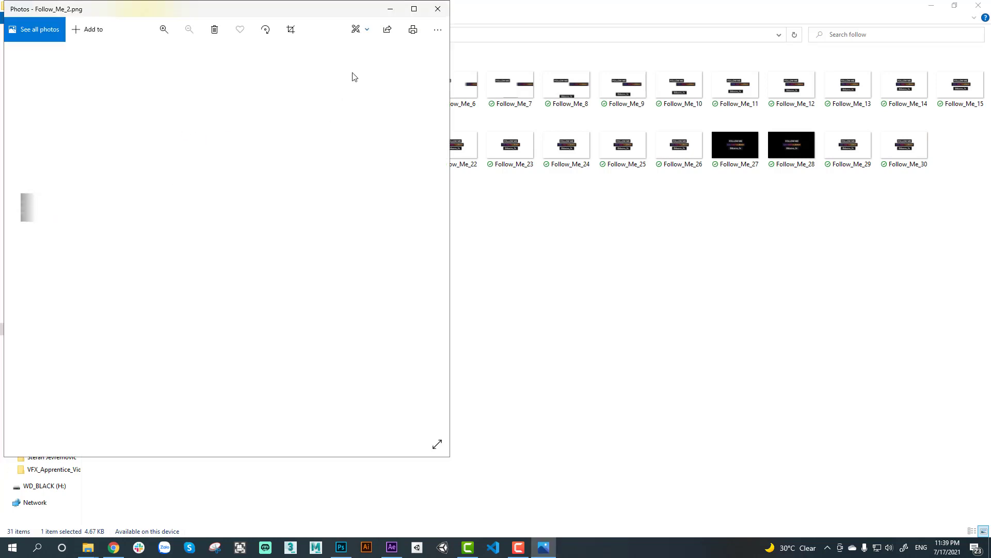
left_click(438, 9)
left_click(287, 84)
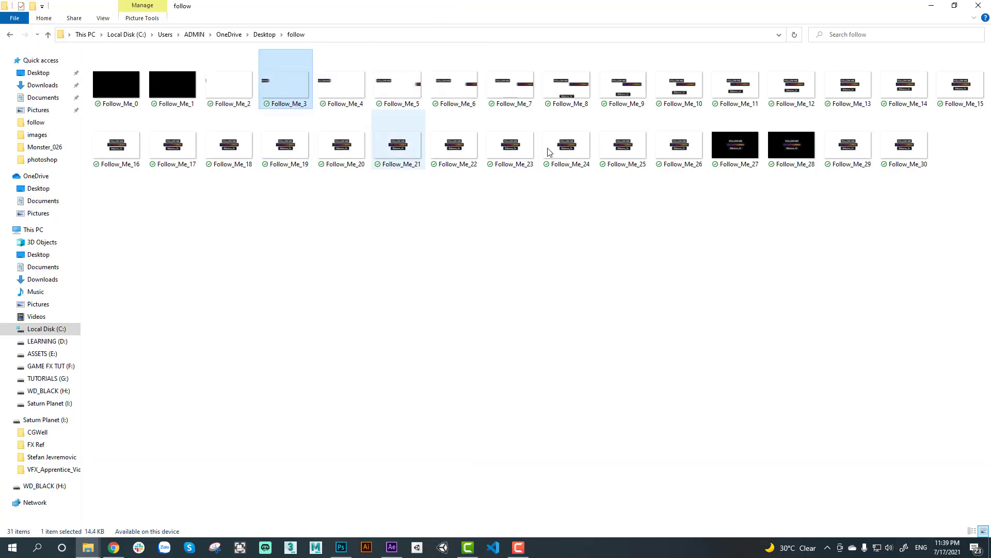
left_click_drag(938, 204, 108, 146)
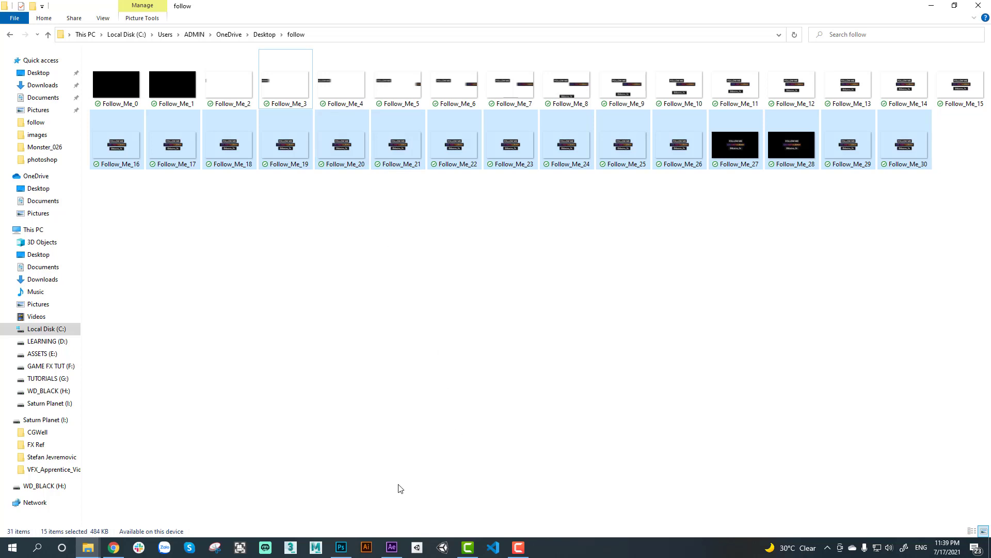
left_click(392, 547)
mouse_move(433, 421)
left_mouse_down()
mouse_move(535, 420)
mouse_move(501, 426)
left_mouse_up()
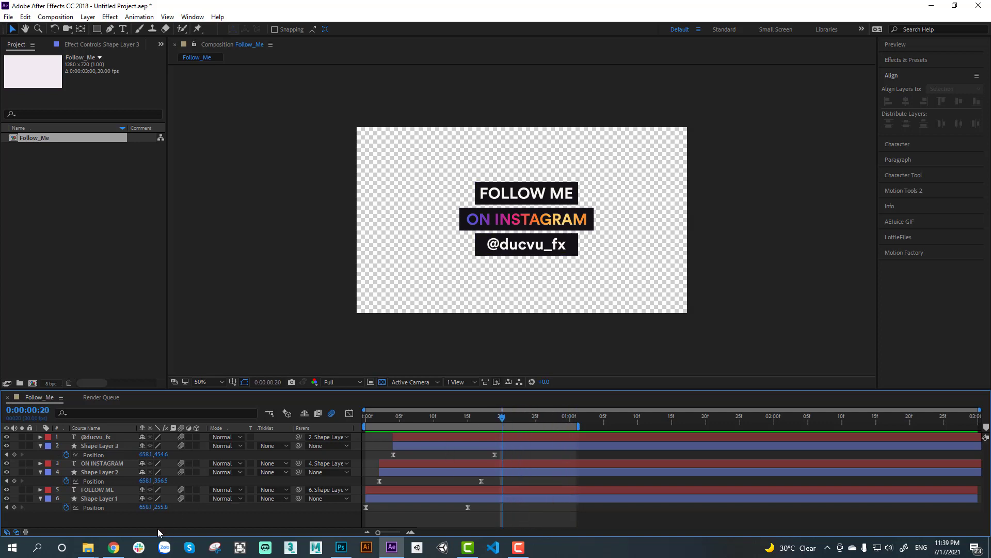
left_click(87, 548)
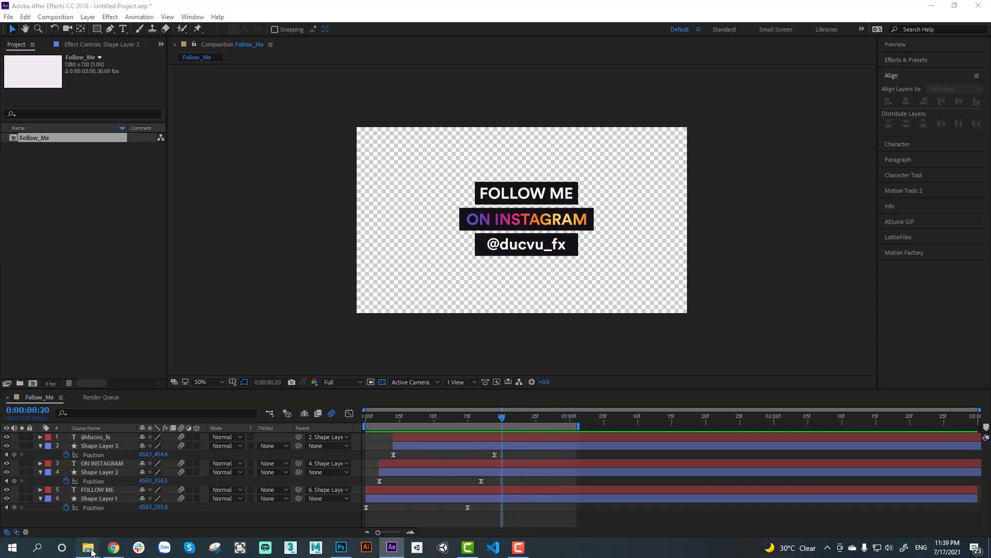
left_click(508, 420)
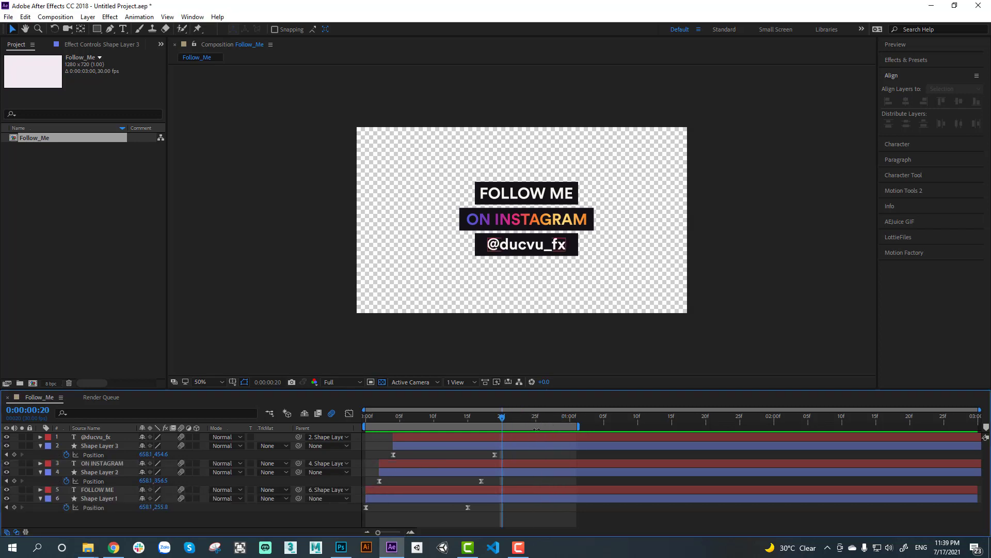
left_click(88, 547)
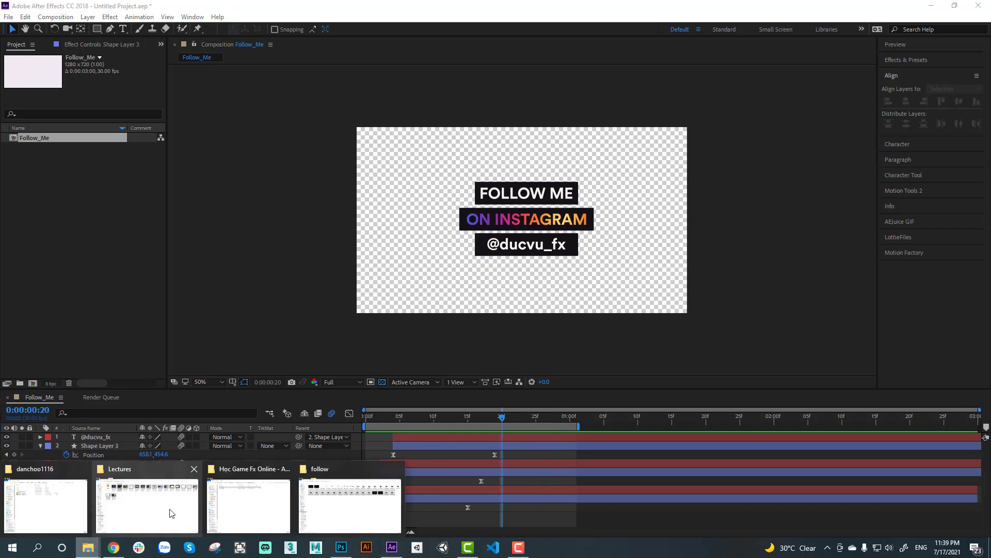
left_click(355, 508)
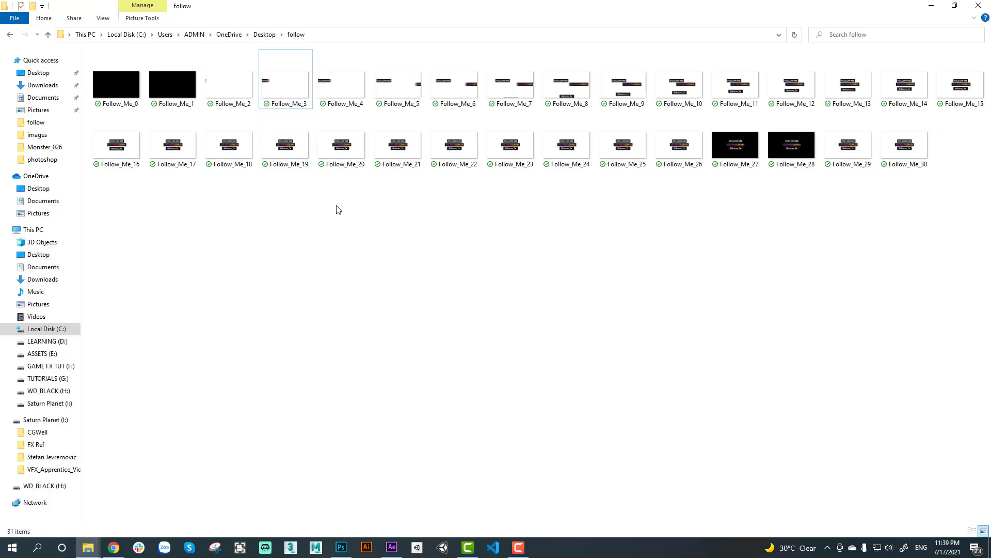
left_click_drag(338, 196, 913, 118)
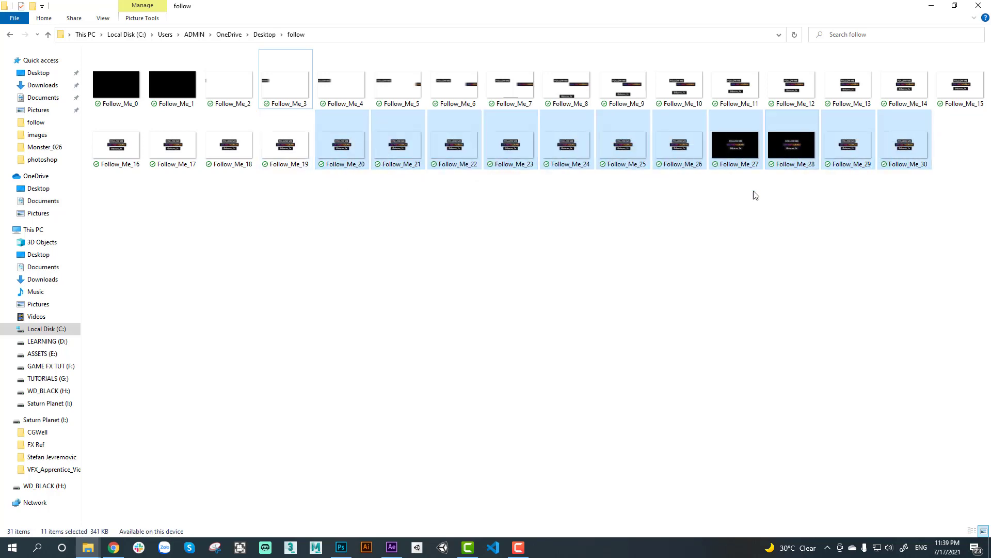
left_click(391, 547)
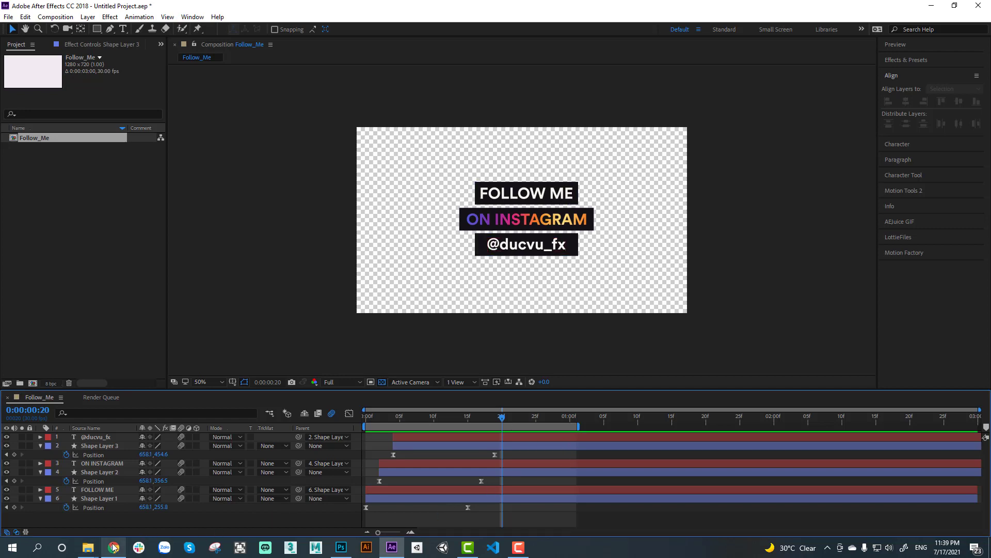
Select Follow_Me_0 through Follow_Me_2 in the follow folder and preview Follow_Me_2 in Photos.
mouse_move(87, 548)
left_click(349, 498)
left_click(442, 305)
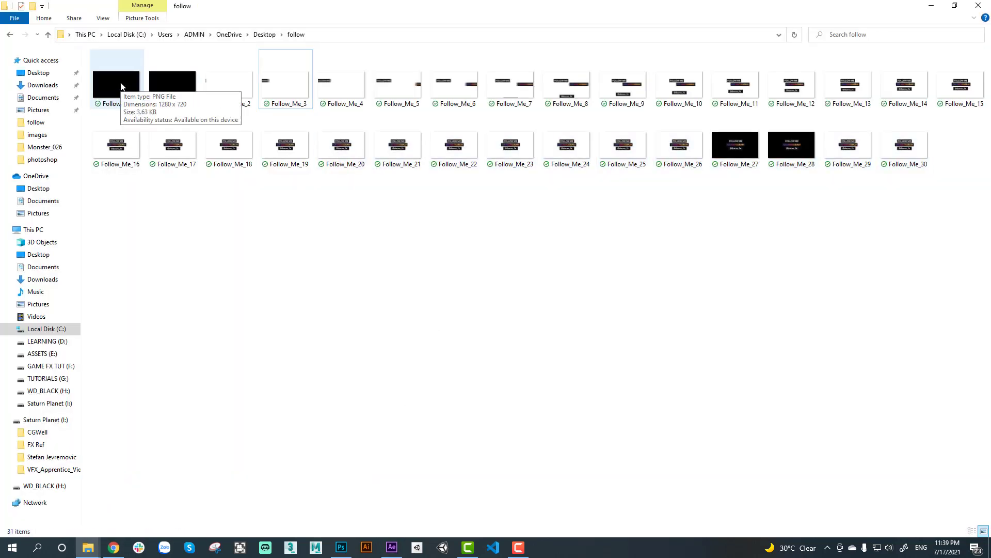
left_click(121, 86)
left_click(178, 91, "ctrl")
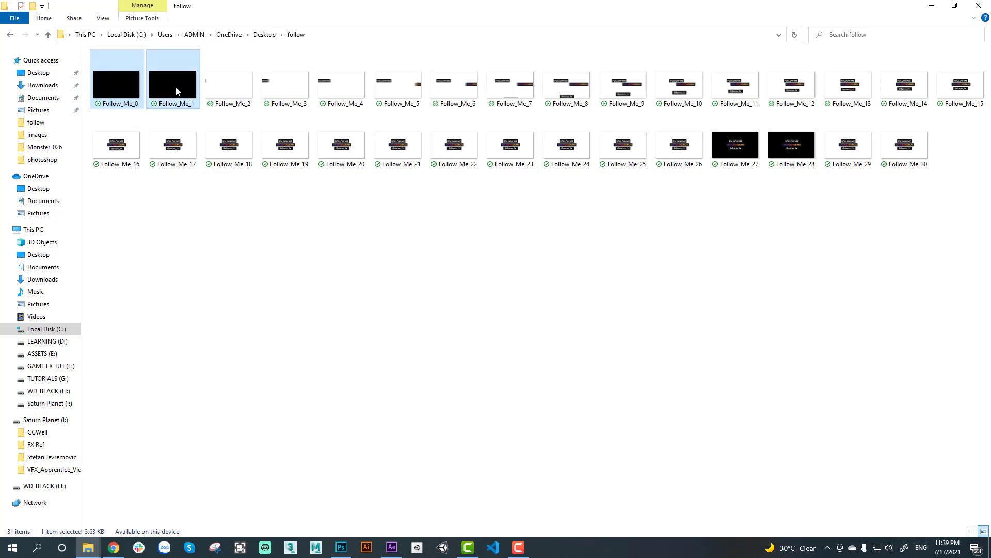
left_click(181, 209)
left_click(114, 91)
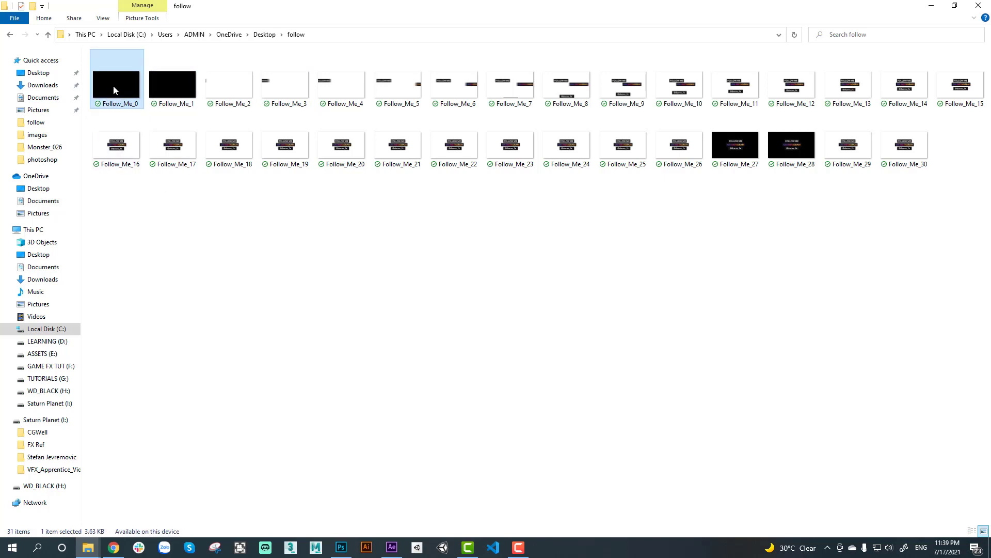
left_click(220, 84, "shift")
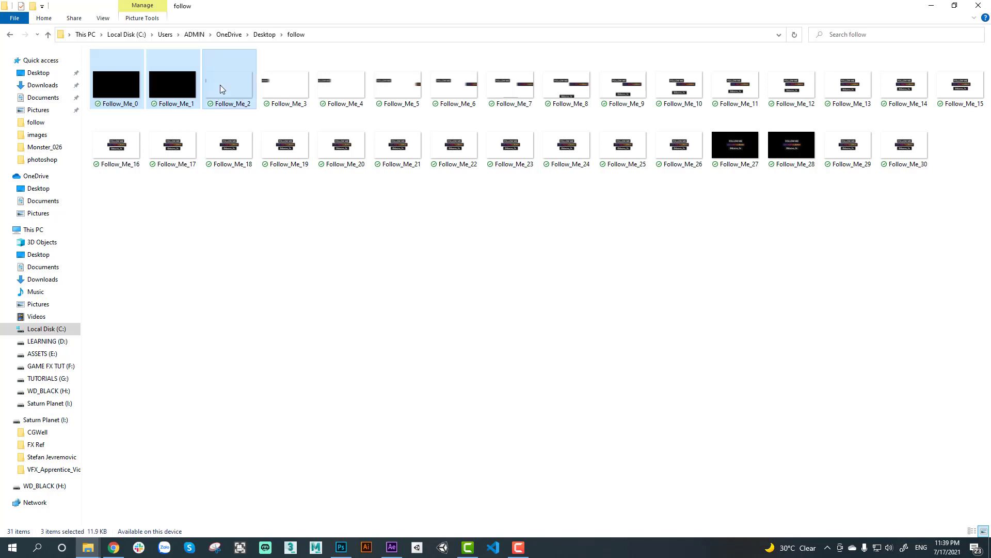
double_click(229, 81)
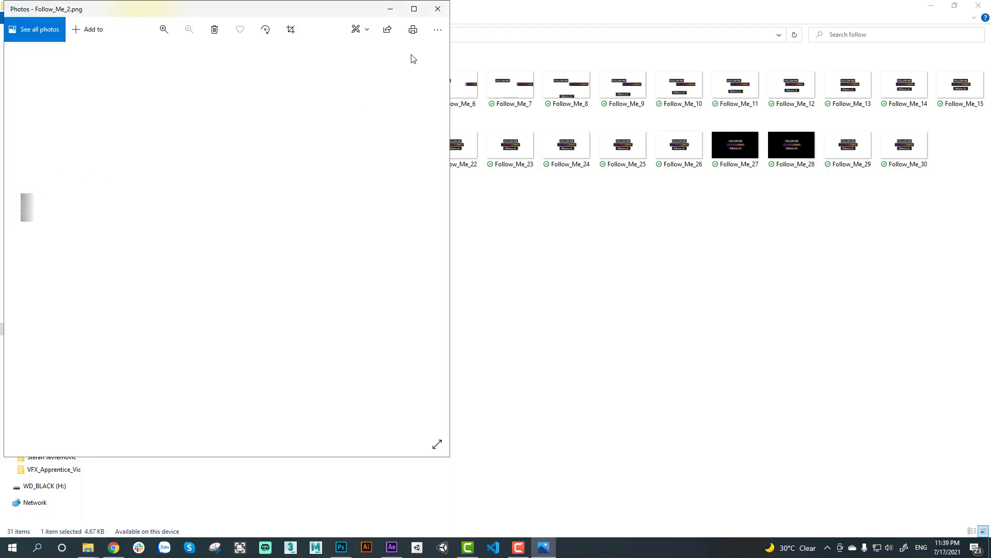
left_click(438, 9)
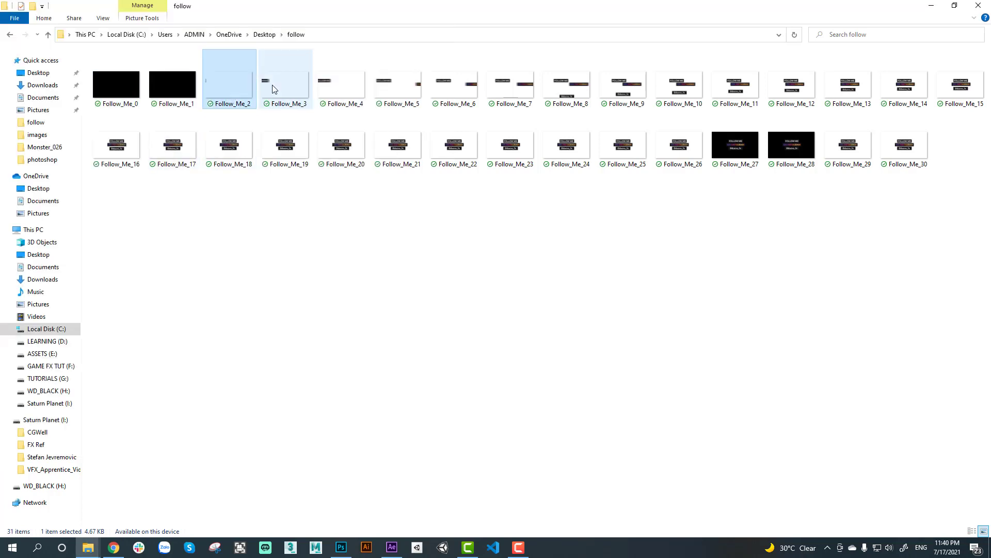
Compare frame selections, showing Follow_Me_0–2 total 11.9 KB and Follow_Me_3 is 14.4 KB.
left_click_drag(341, 189, 903, 143)
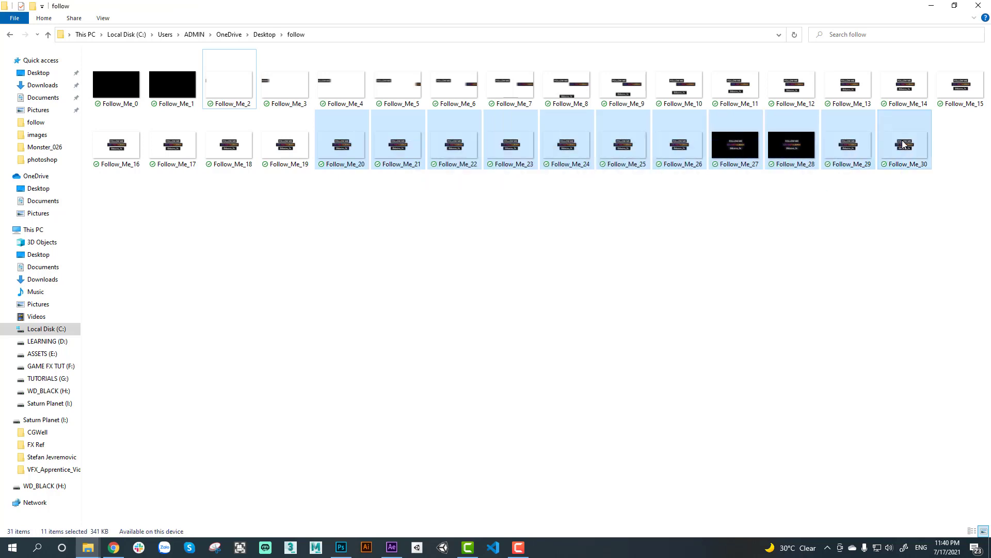
left_click(360, 207)
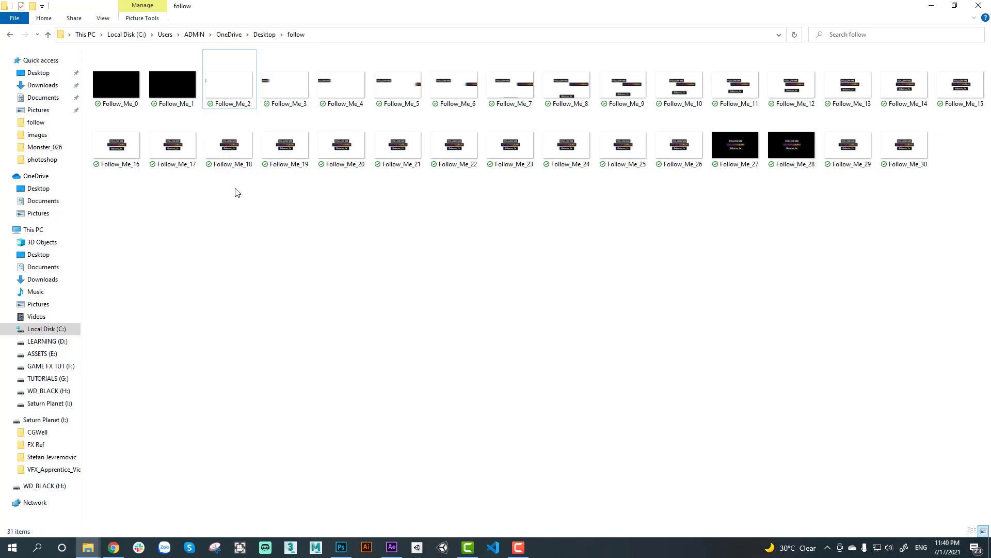
left_click(112, 85)
left_click(228, 91, "shift")
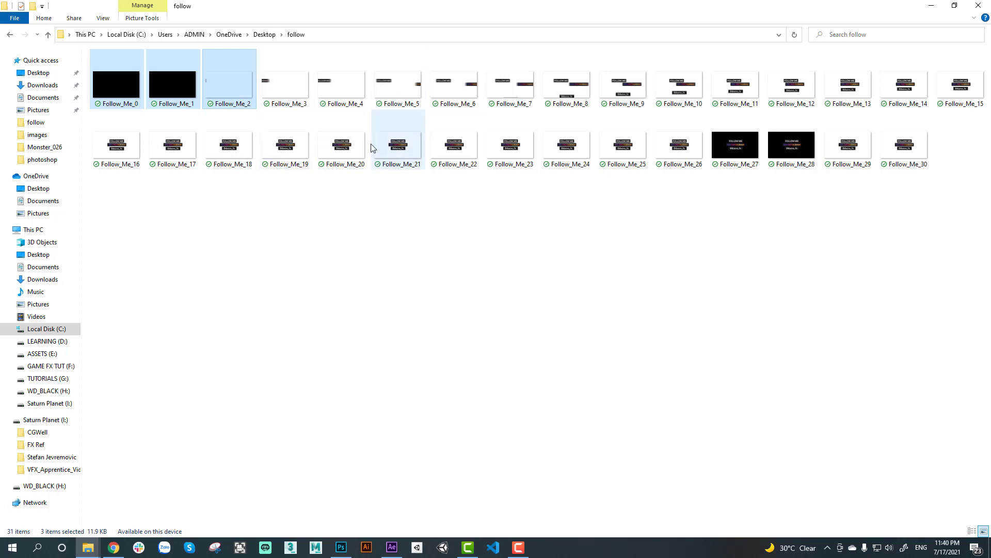
left_click(292, 91)
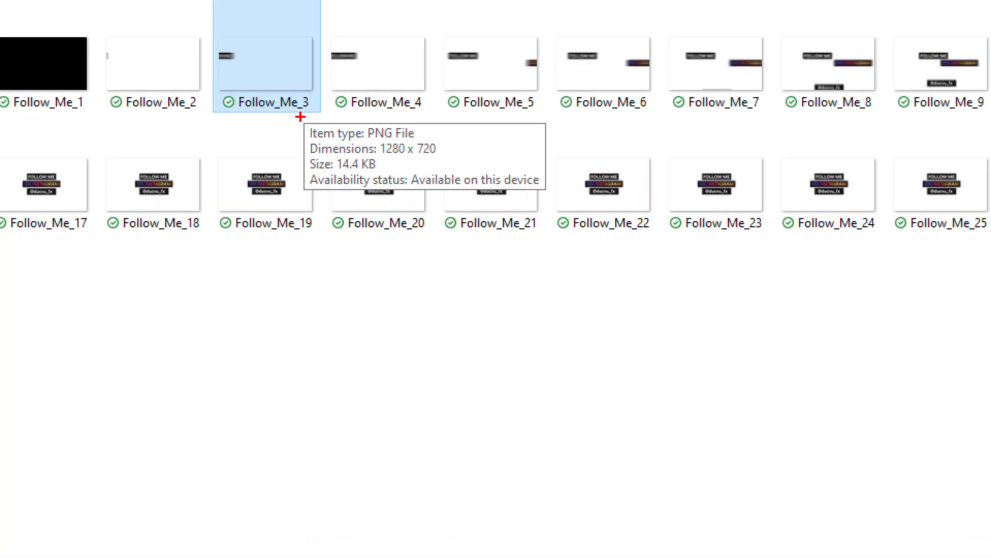
Select all 31 Follow_Me frames and permanently delete them, confirming the prompt.
left_click(418, 117)
left_click(534, 119)
left_click(659, 121)
left_click(768, 120)
key("Escape")
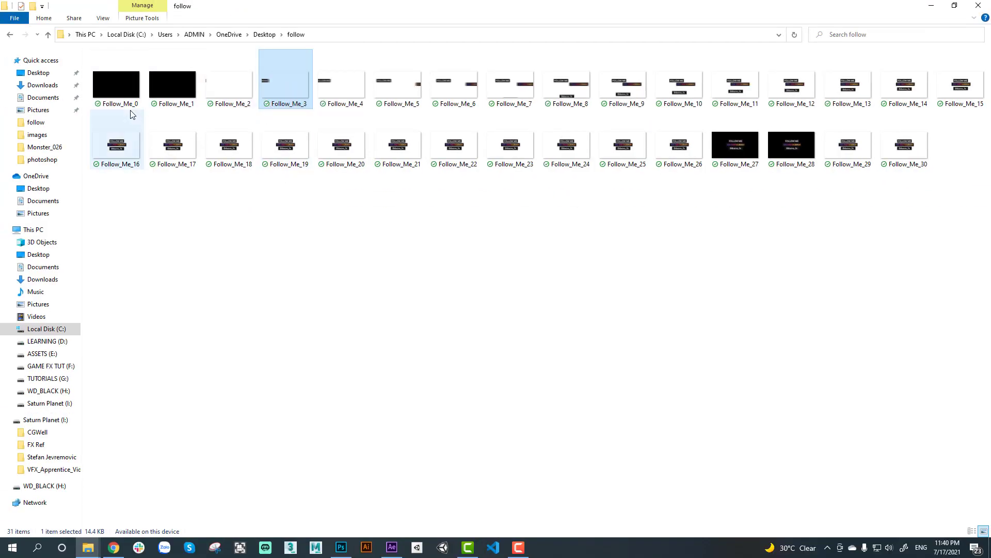
left_click(249, 222)
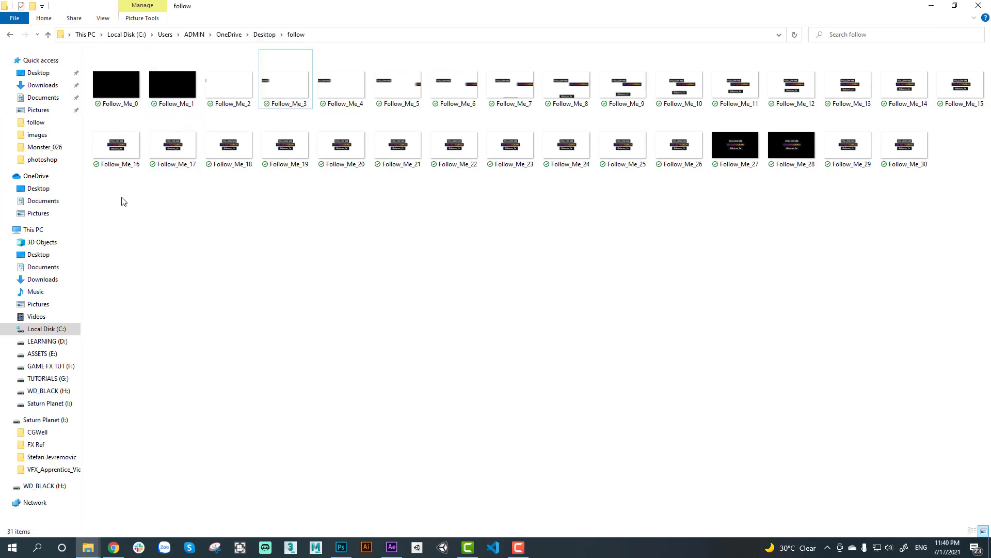
left_click_drag(121, 197, 975, 79)
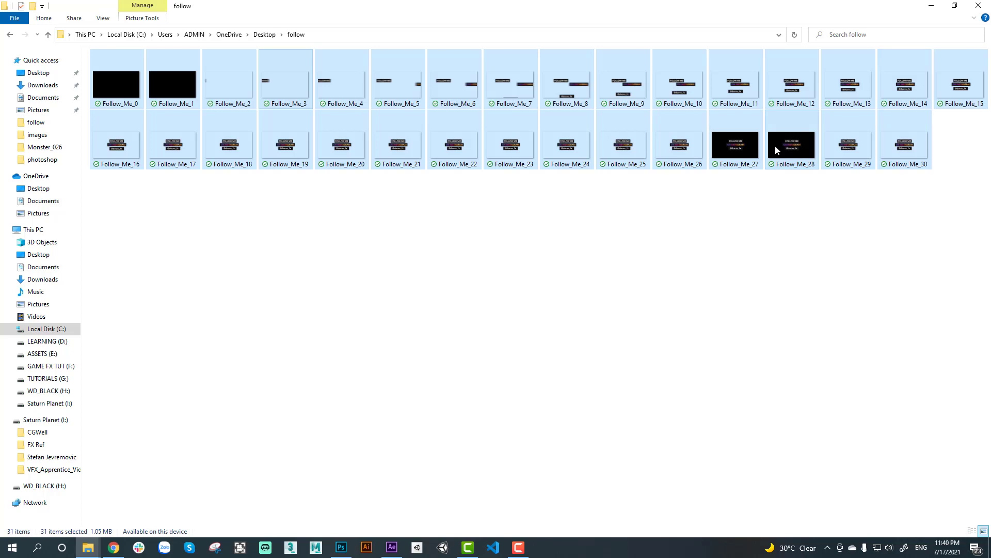
key("shift+Delete")
key("Return")
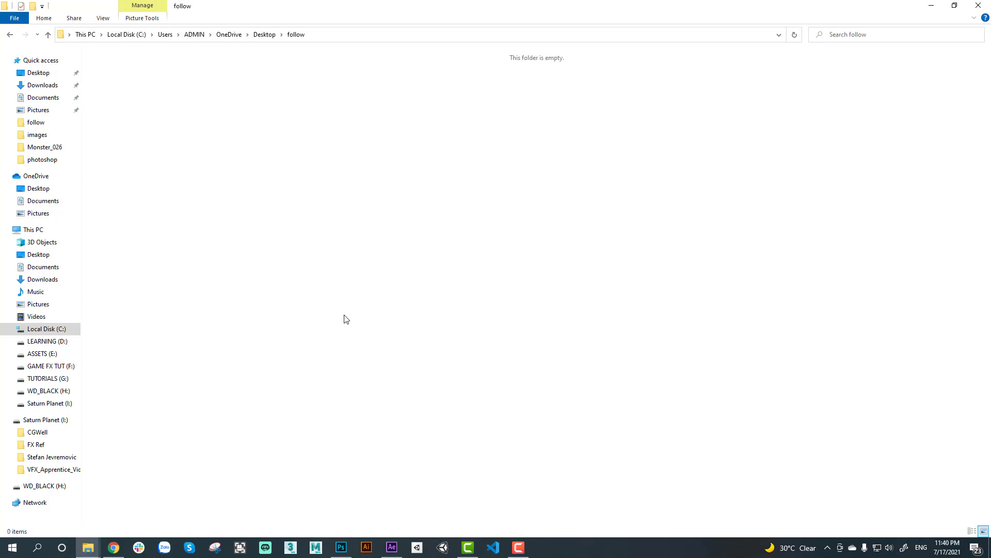
Back in After Effects, set the Follow_Me work area from frame 3 to frame 20.
left_click(392, 546)
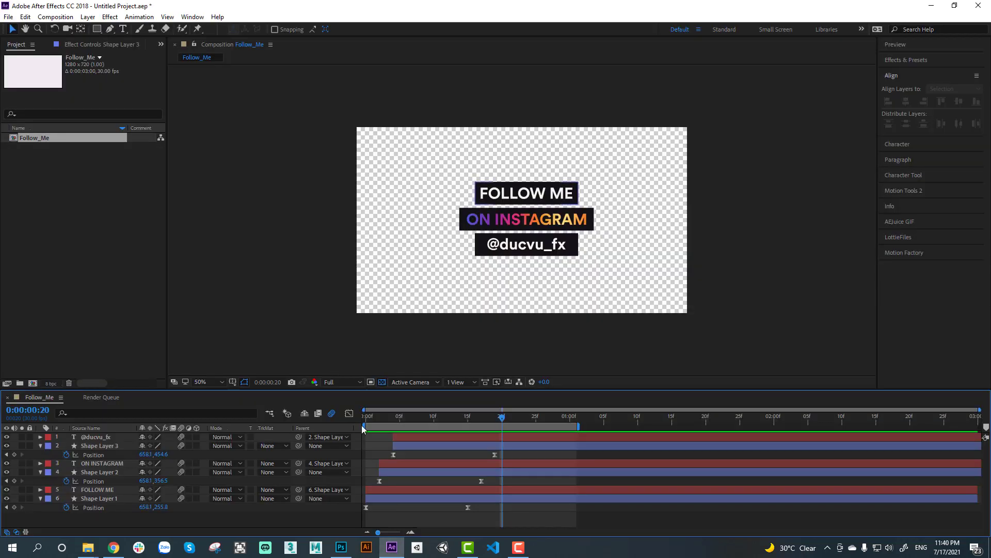
left_click(368, 419)
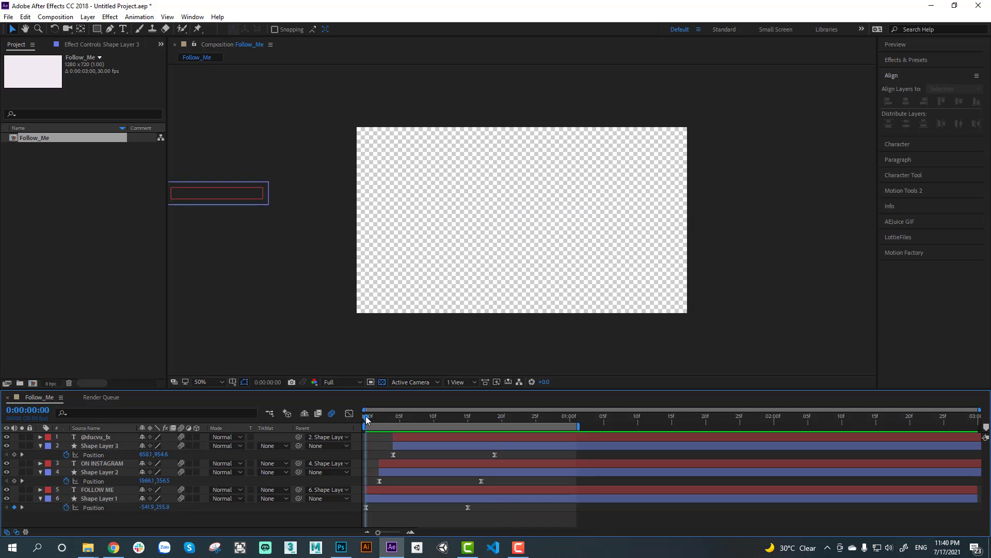
left_click_drag(366, 419, 379, 419)
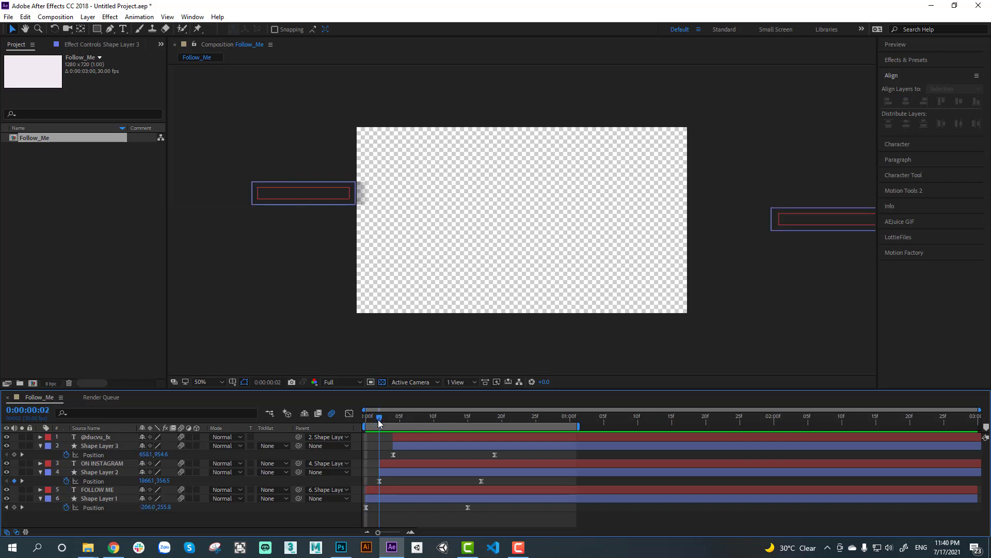
left_click_drag(379, 419, 386, 421)
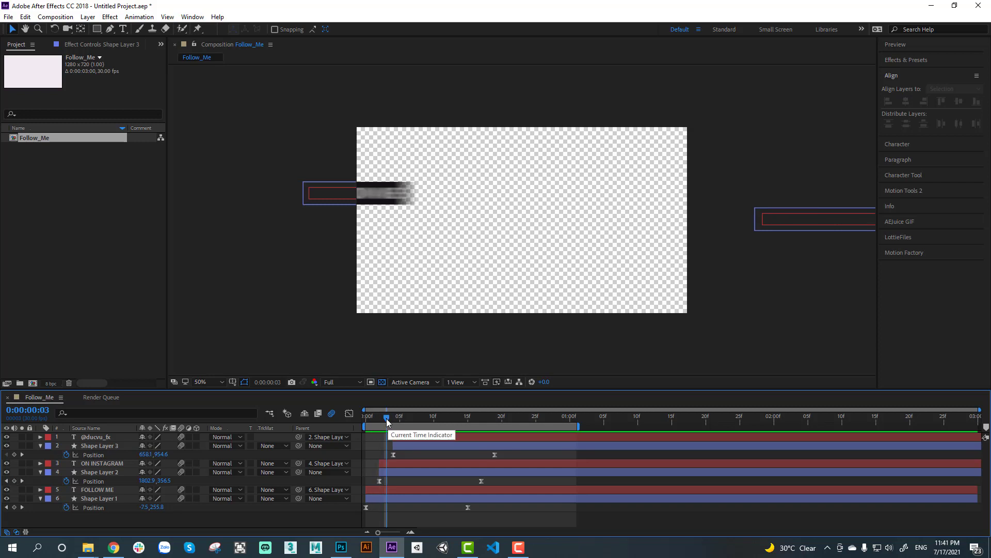
key("b")
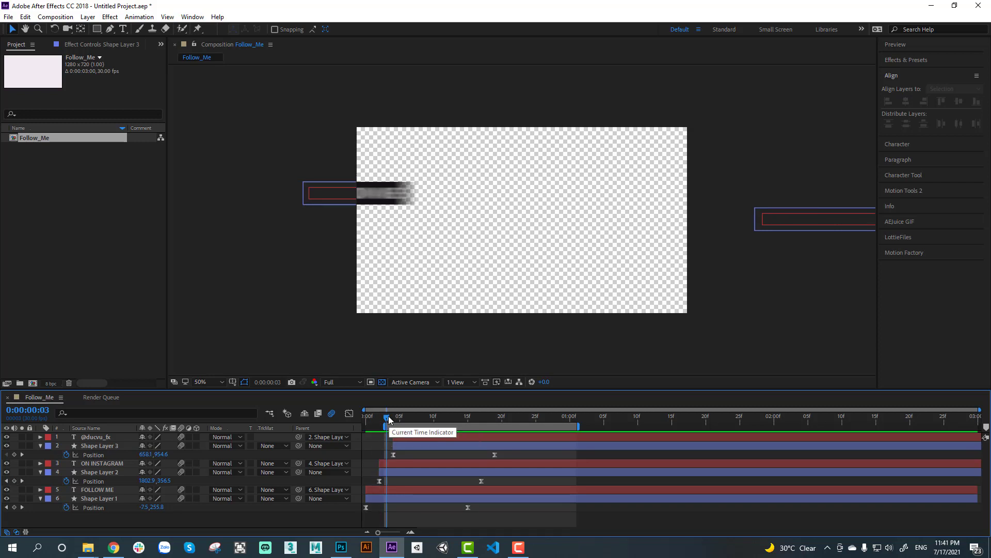
key("space")
left_click_drag(464, 419, 495, 422)
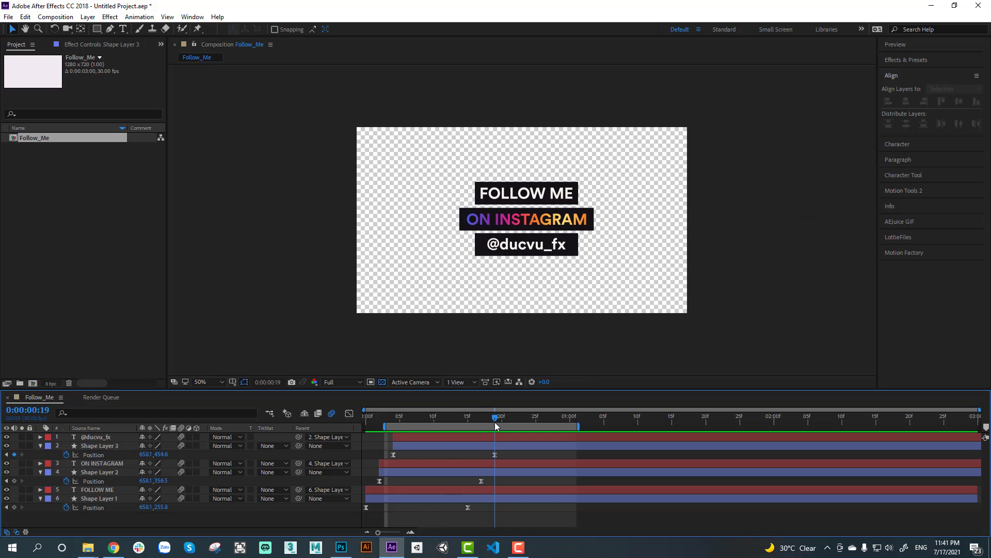
key("n")
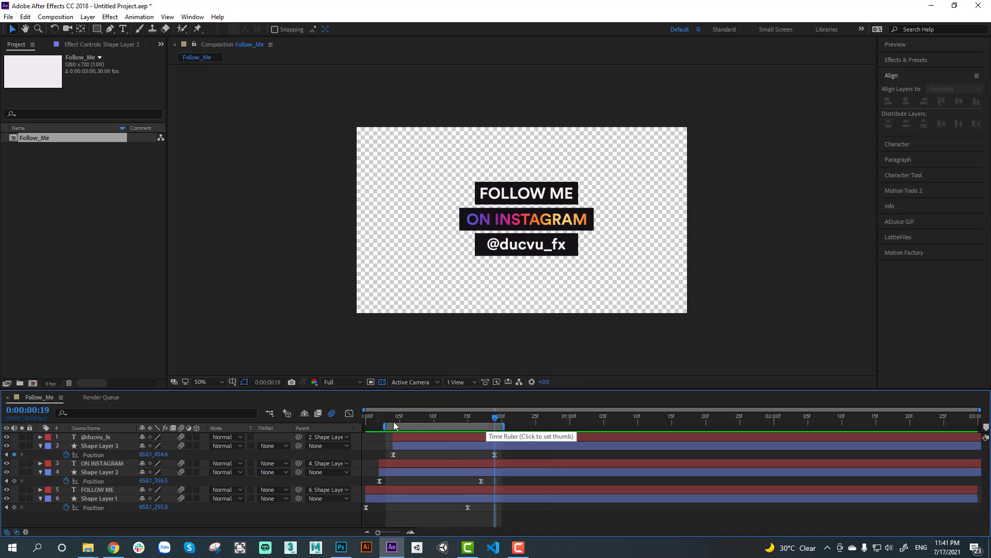
Preview the work-area animation, return to frame 0, and select all six layers.
left_click(386, 417)
mouse_move(390, 416)
left_mouse_down()
mouse_move(425, 422)
mouse_move(415, 435)
left_mouse_up()
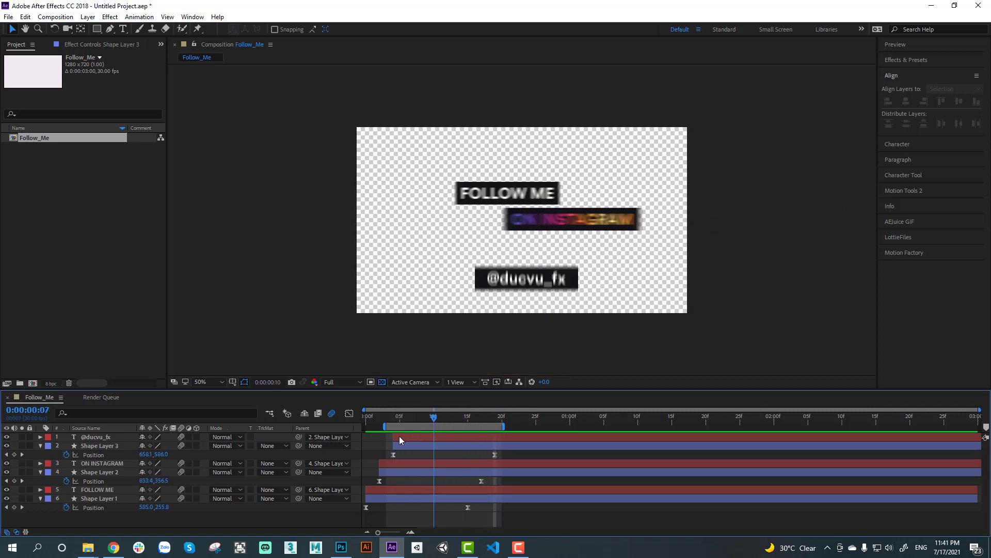
key("space")
left_click_drag(391, 435, 382, 436)
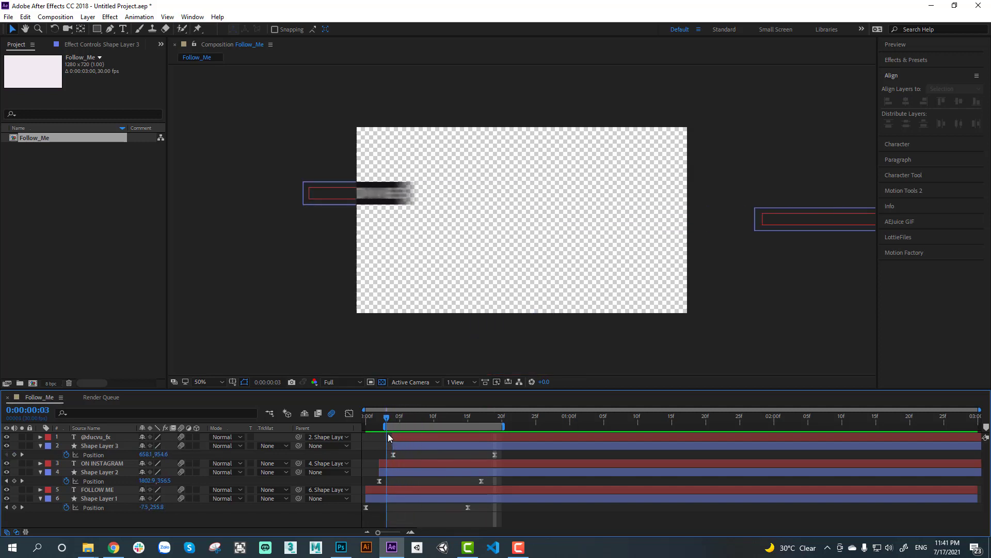
left_click(365, 416)
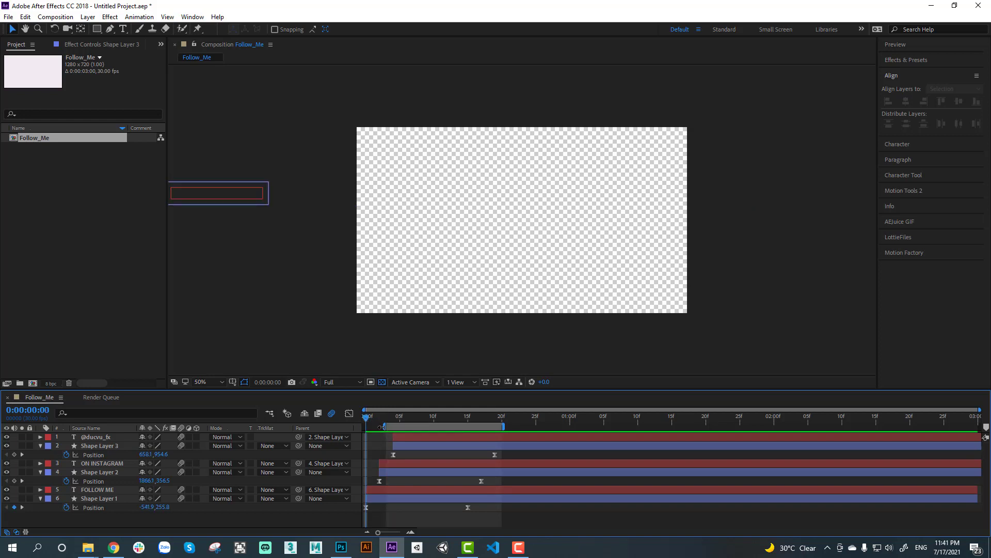
left_click(390, 497)
left_click(410, 437, "shift")
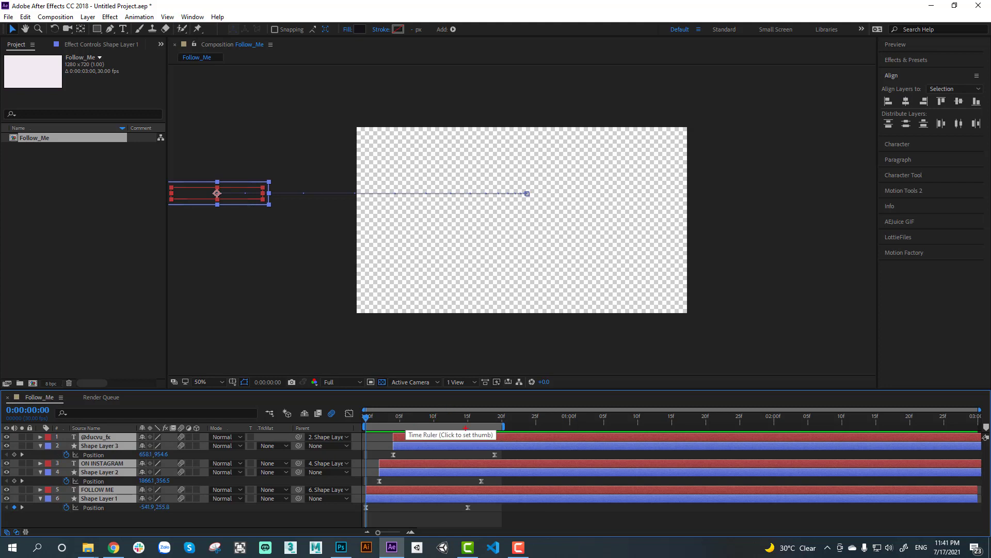
Try shifting the layers earlier and ending the work area at frame 16, then undo and redo.
mouse_move(494, 393)
left_mouse_down()
mouse_move(350, 396)
mouse_move(388, 405)
left_mouse_up()
key("Escape")
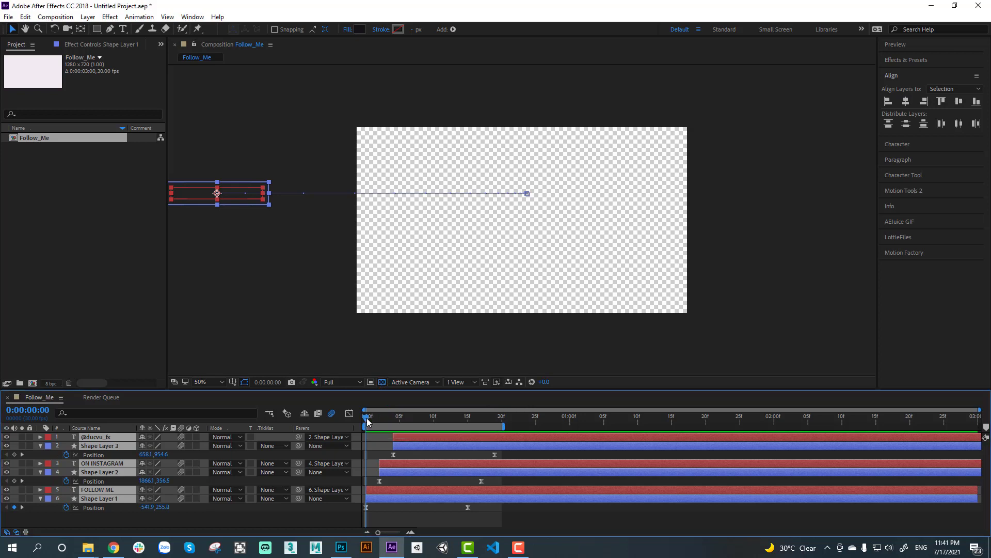
left_click_drag(368, 421, 347, 420)
left_click_drag(393, 498, 378, 499)
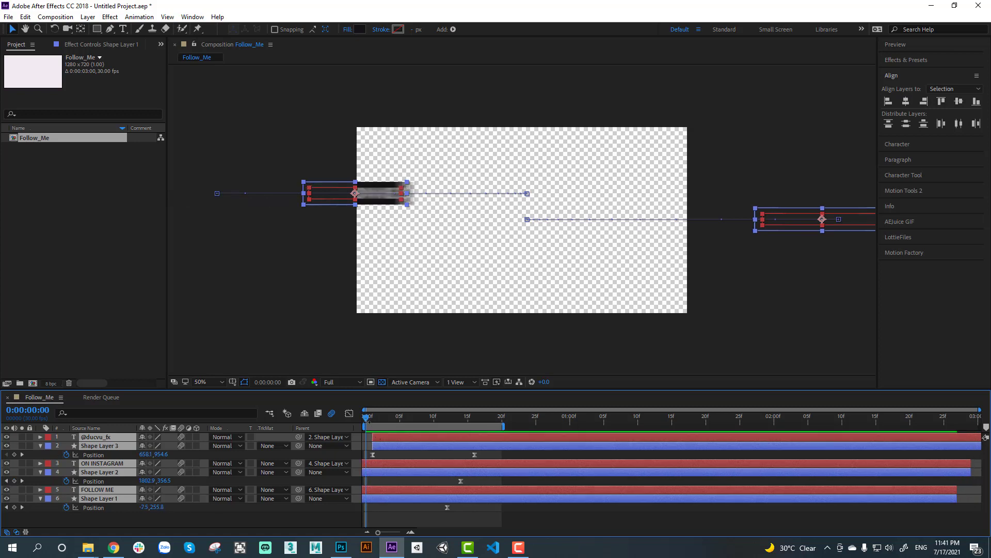
left_click_drag(369, 424, 475, 436)
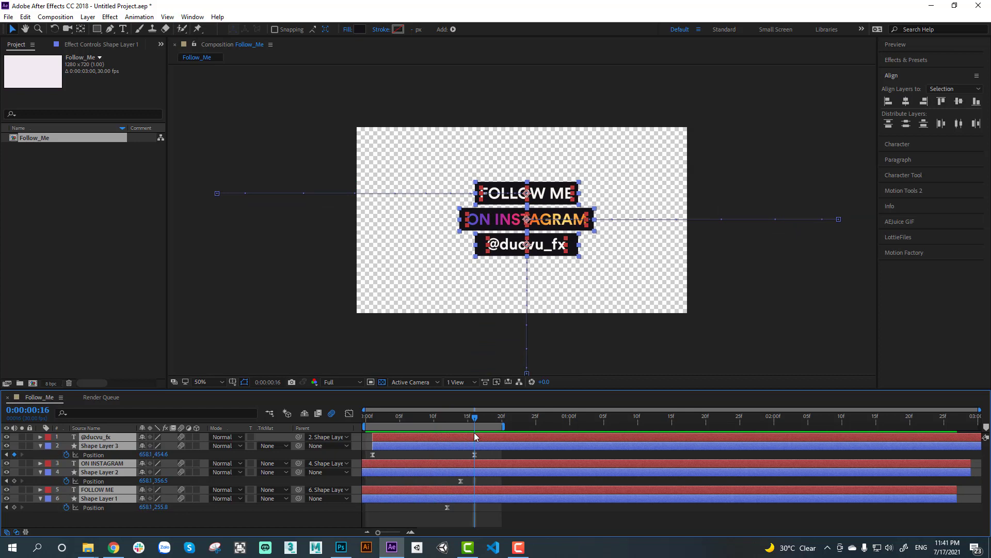
key("n")
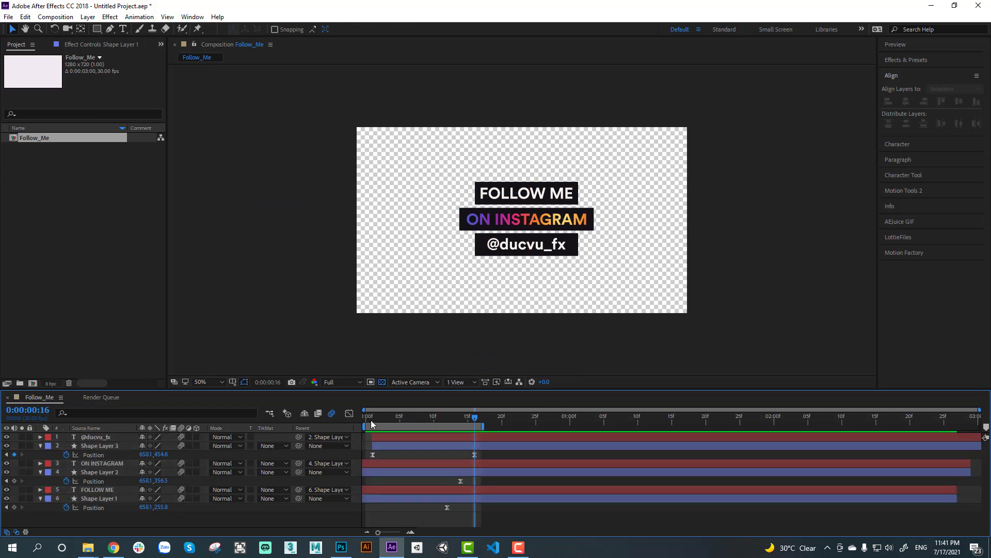
key("Home")
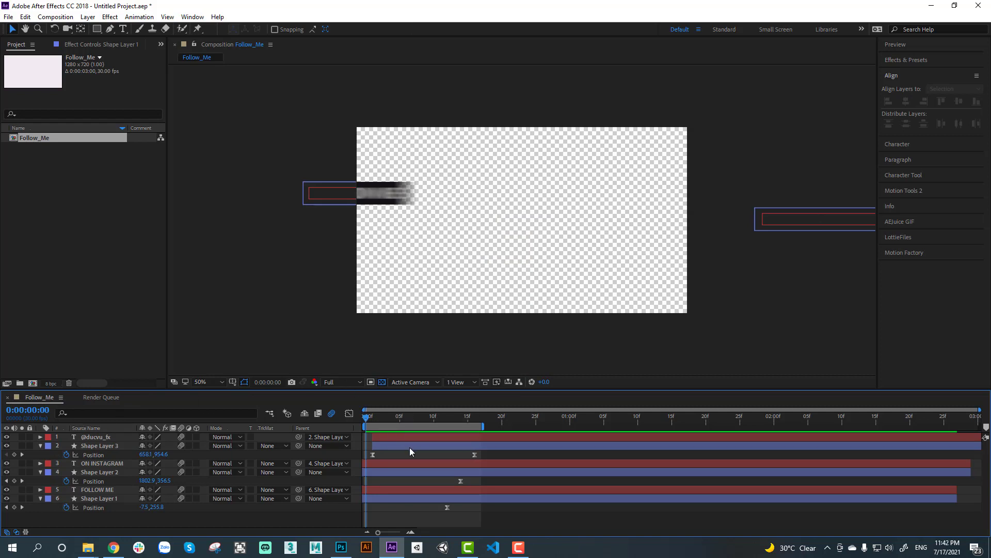
key("ctrl+z")
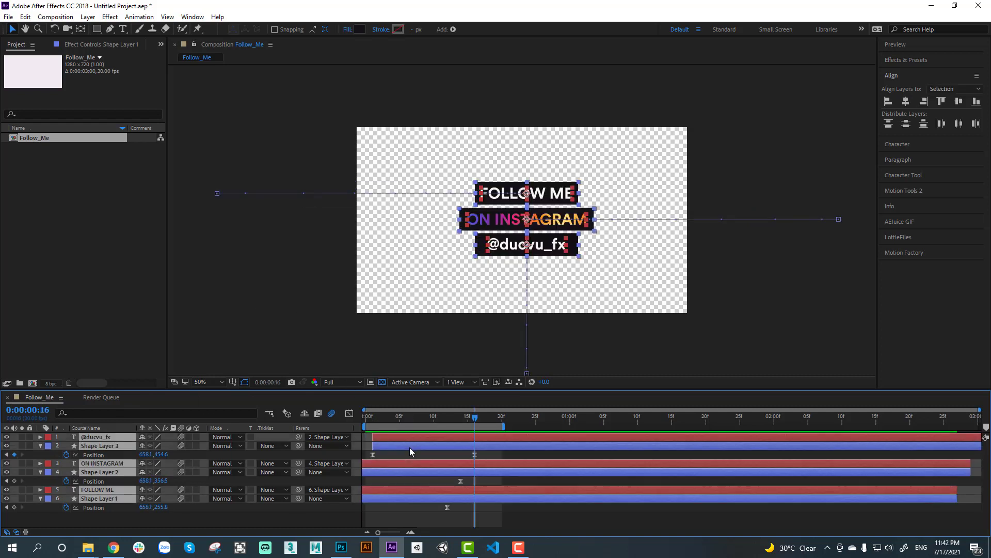
key("ctrl+shift+z")
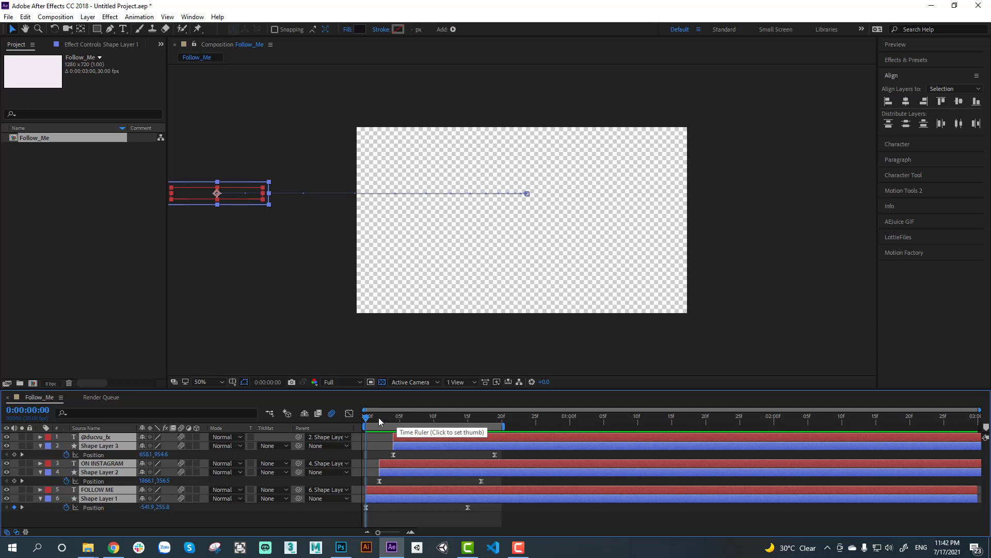
Drag the work area start bracket to frame 3, keeping the end at 20f.
left_click(379, 417)
left_click_drag(380, 421, 384, 421)
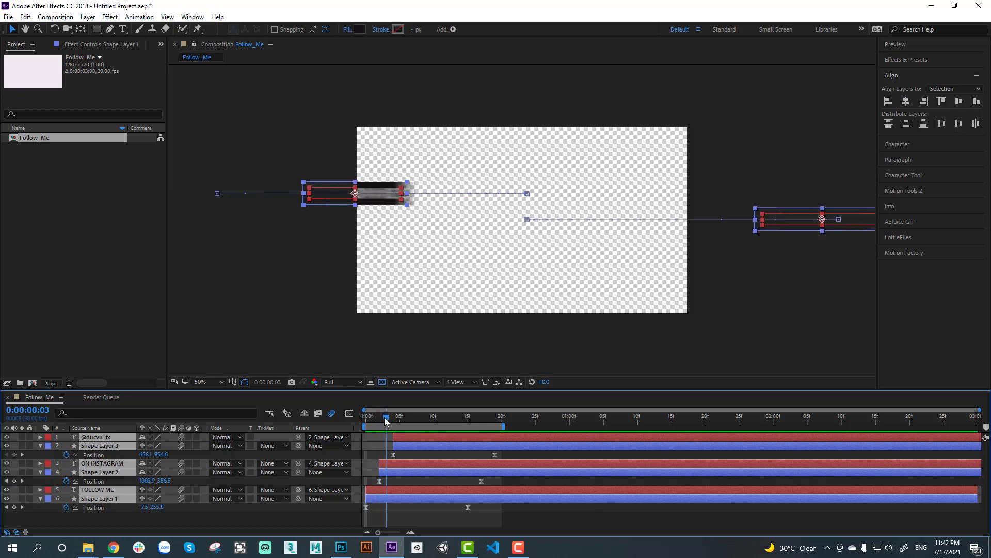
left_click(405, 518)
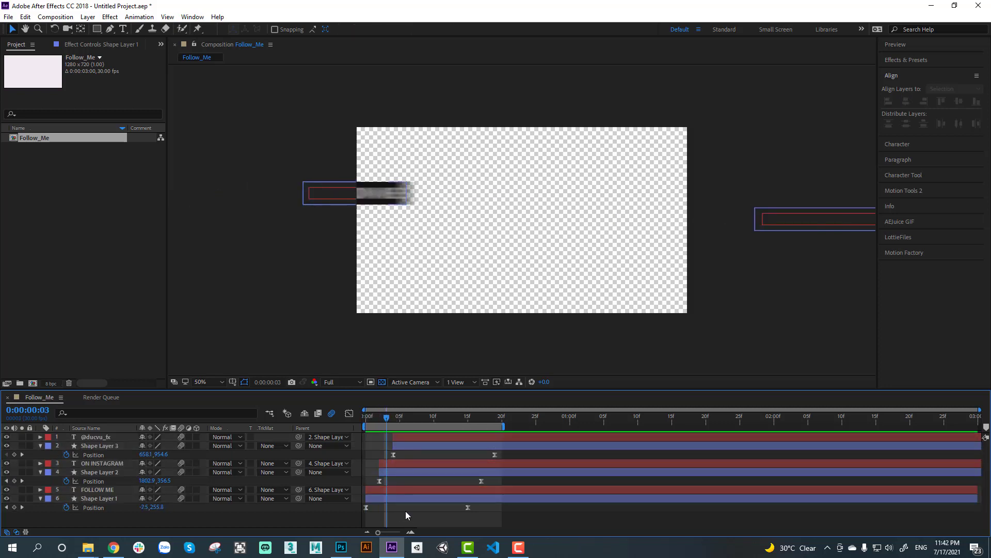
left_click(491, 420)
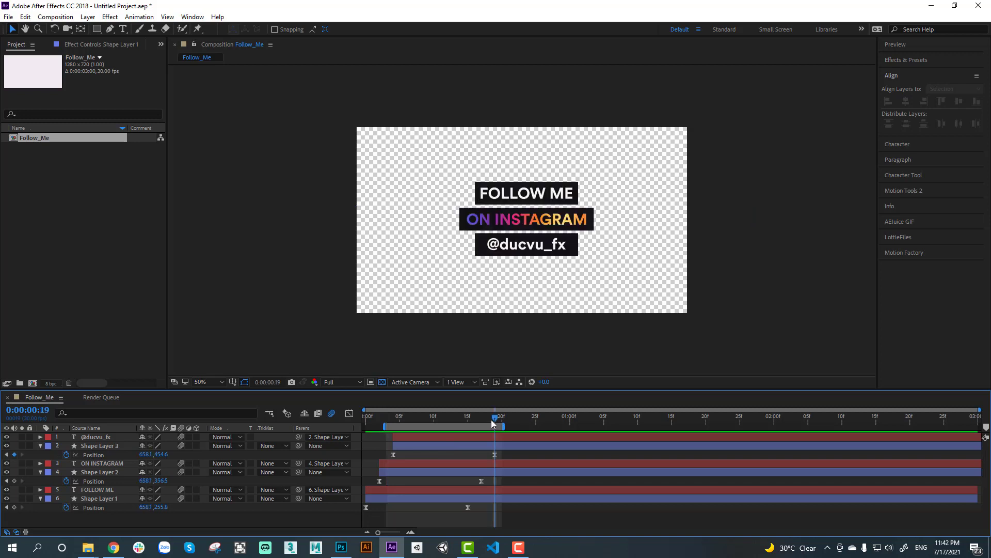
left_click_drag(386, 417, 407, 418)
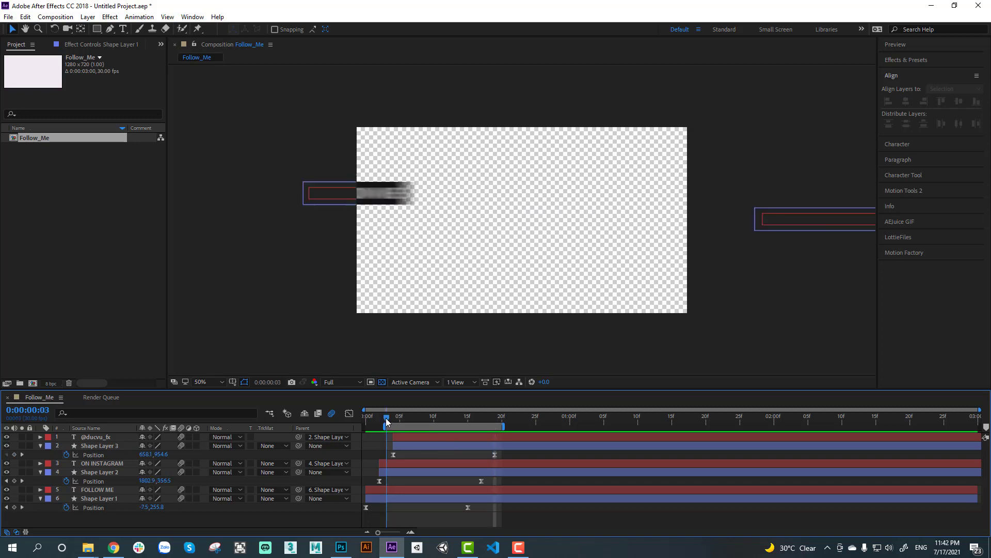
Trim the Follow_Me composition to its 17-frame work area.
right_click(411, 428)
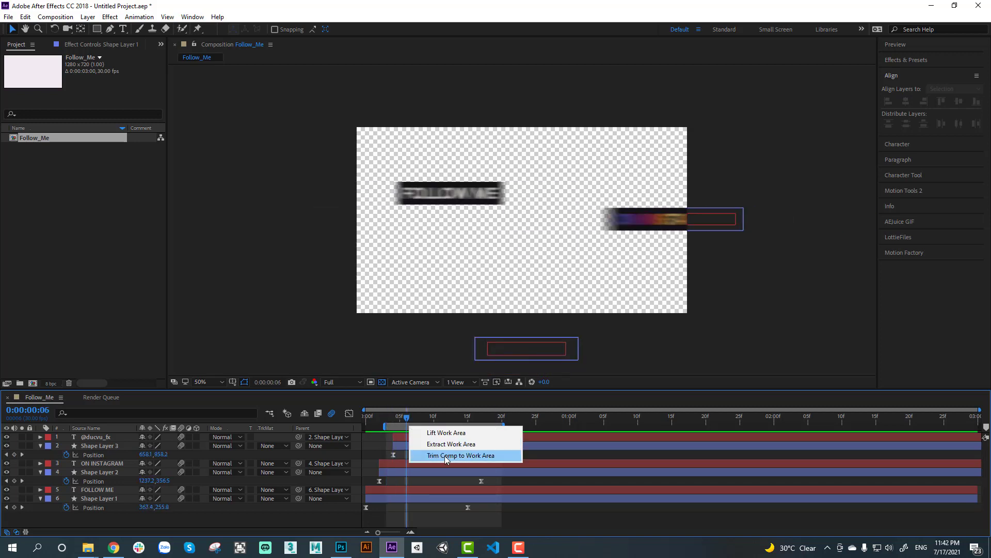
left_click(446, 455)
left_click(361, 418)
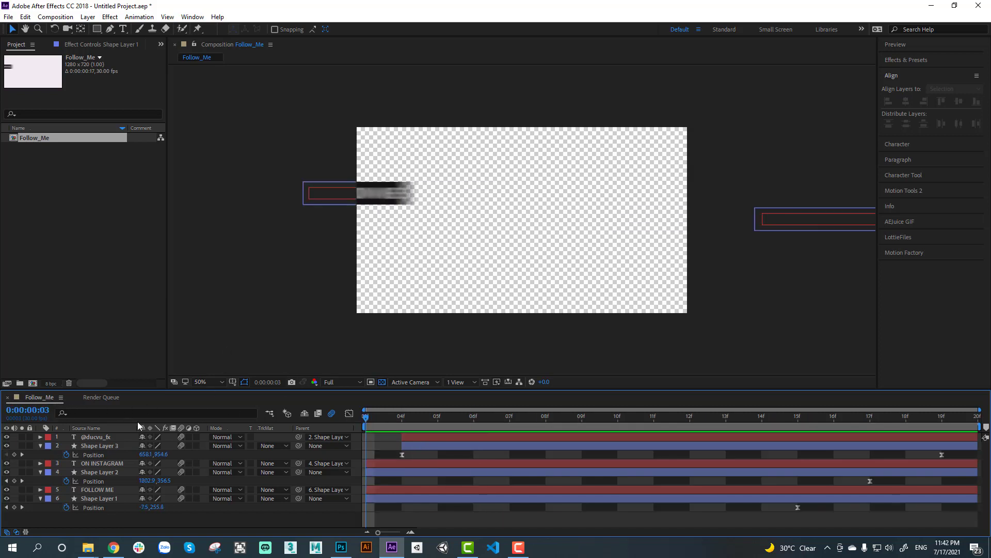
Set the composition's Start Timecode to 0:00:00:00 in Composition Settings.
right_click(227, 256)
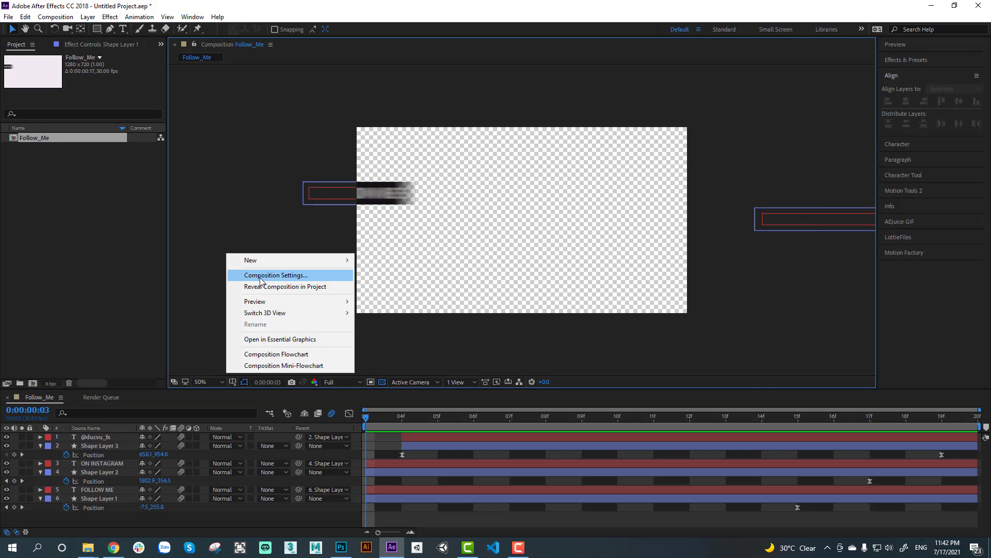
left_click(285, 277)
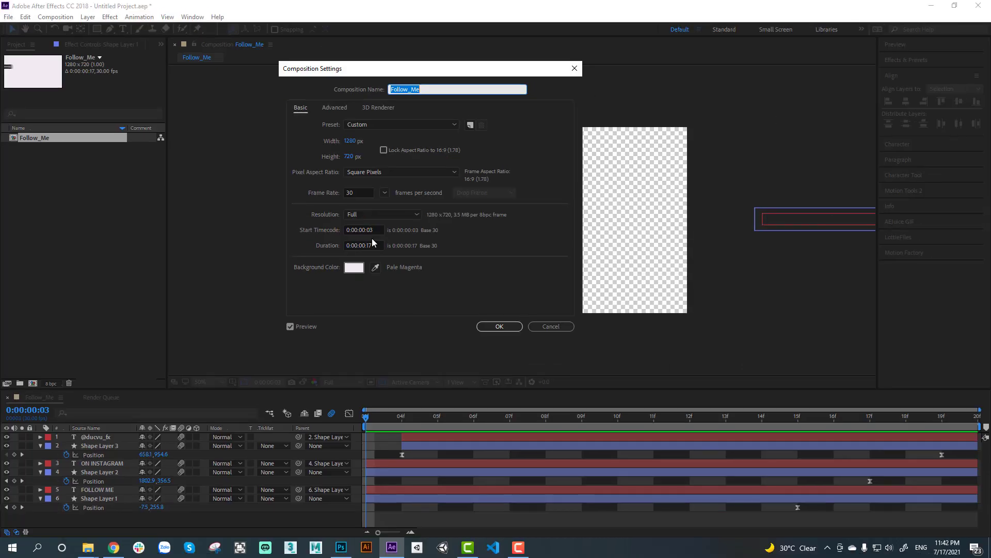
left_click(379, 230)
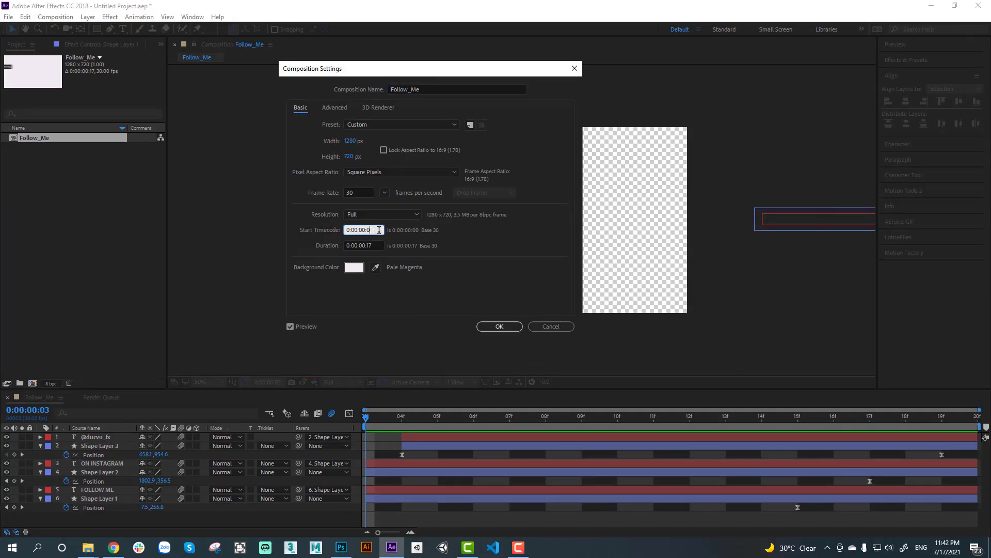
type("0")
key("Return")
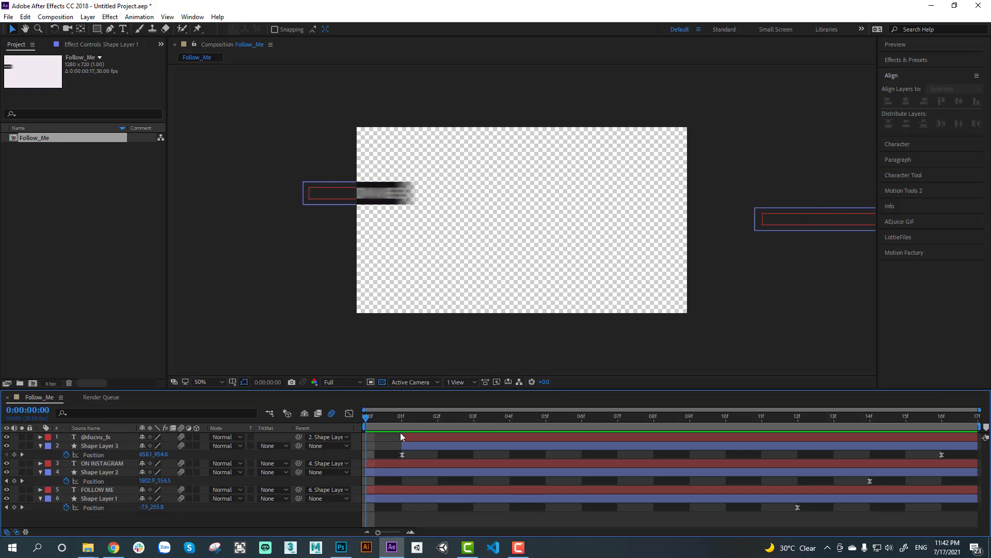
Undo the trim and work-area change, then slide all six layers so the animation starts at 0f.
key("ctrl+z")
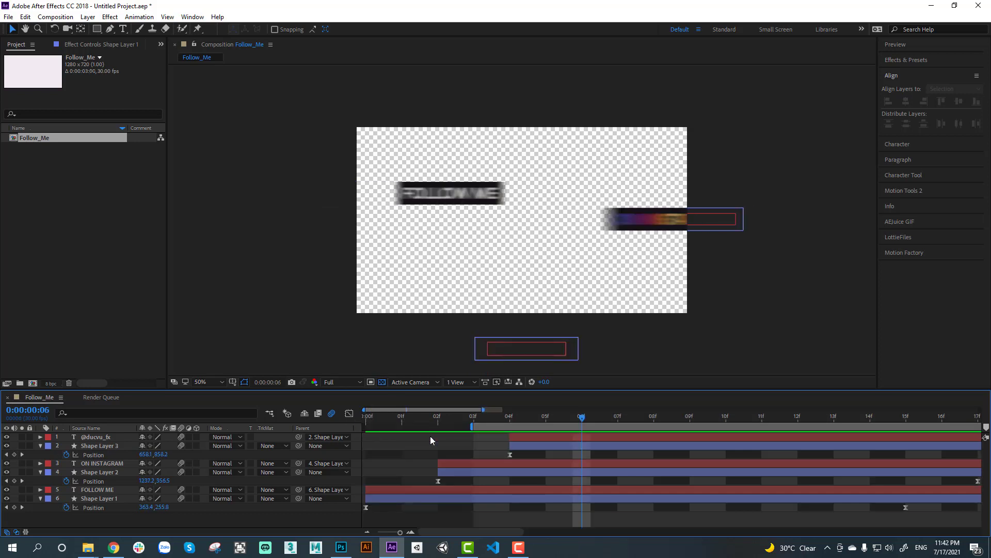
key("ctrl+z")
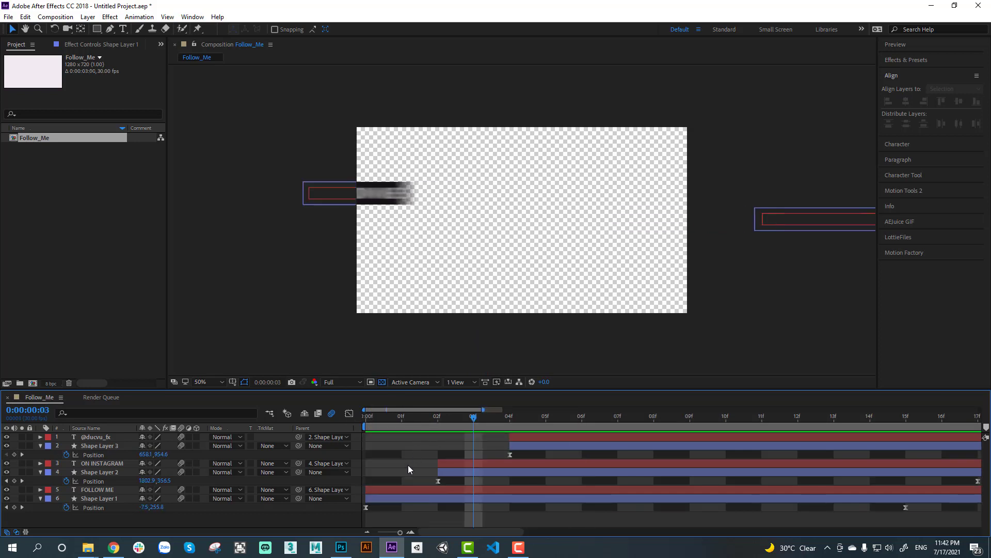
left_click_drag(399, 531, 390, 533)
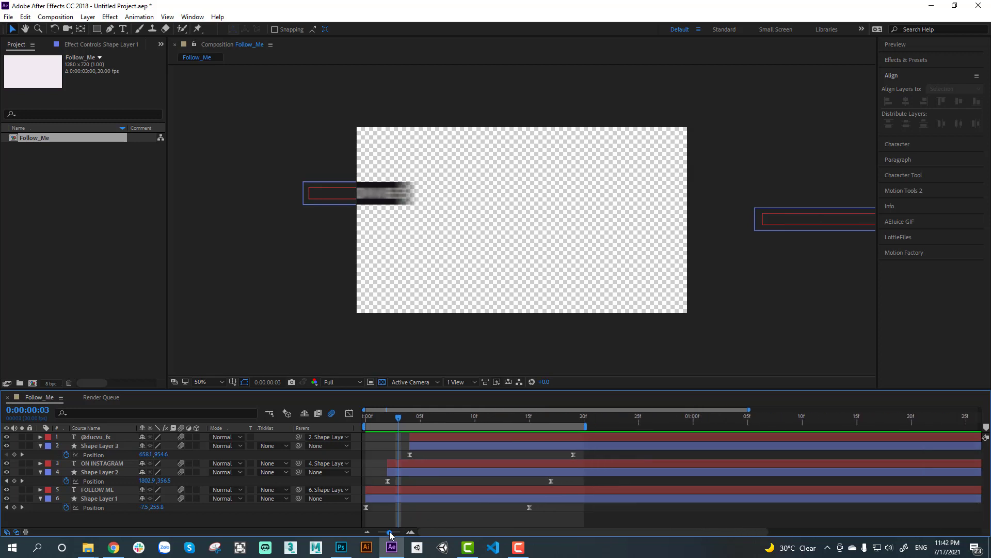
left_click(116, 499)
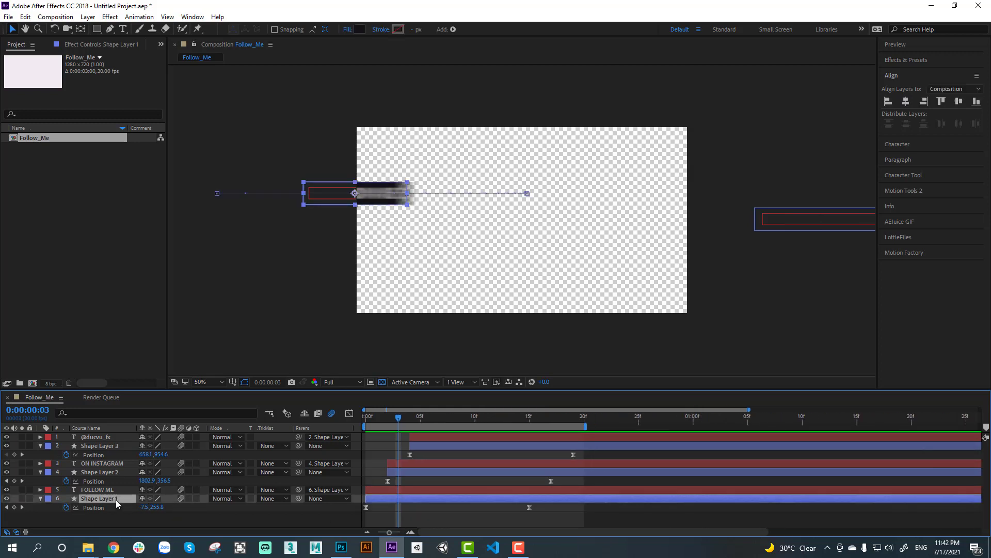
key("ctrl+a")
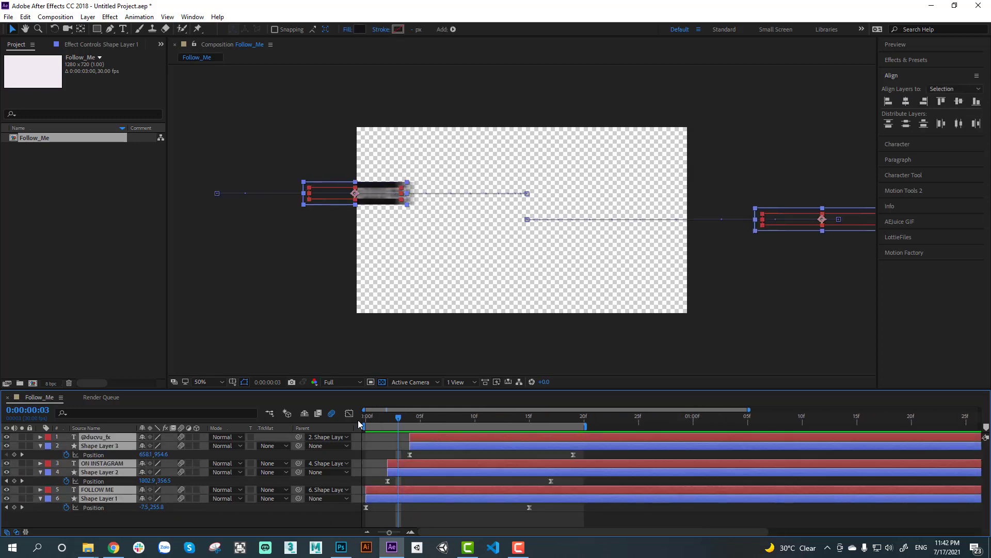
key("Home")
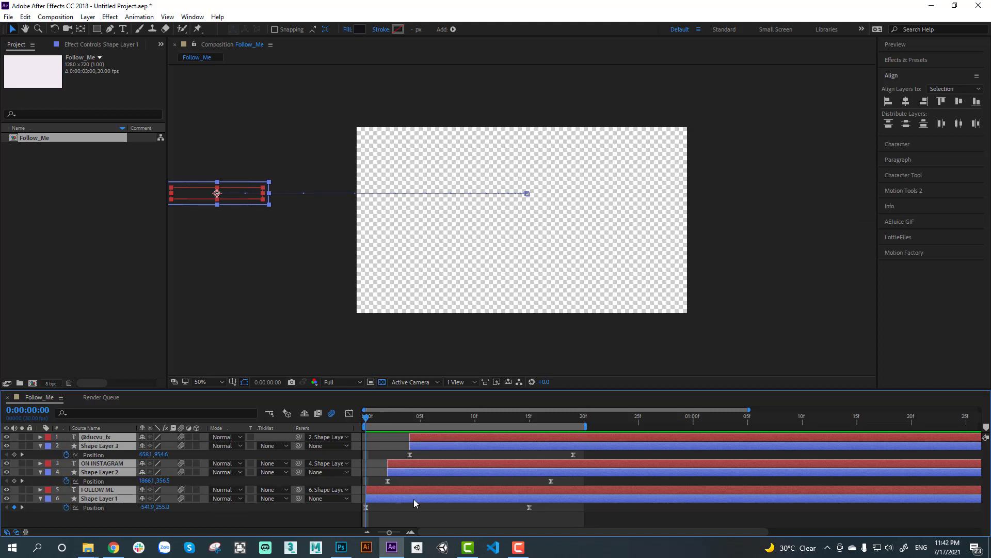
left_click_drag(416, 495, 382, 493)
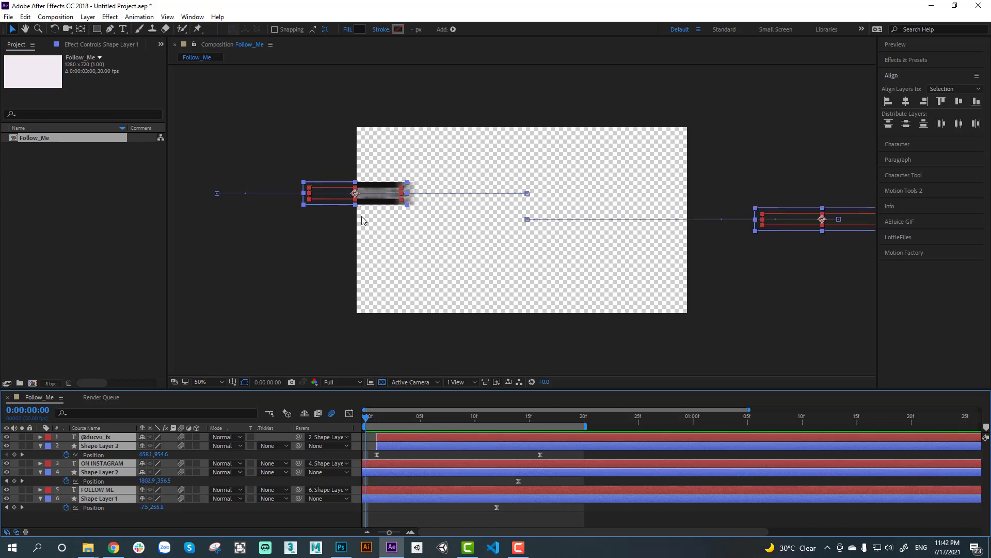
End the work area at frame 16 and preview the animation before returning to frame 0.
left_click(537, 419)
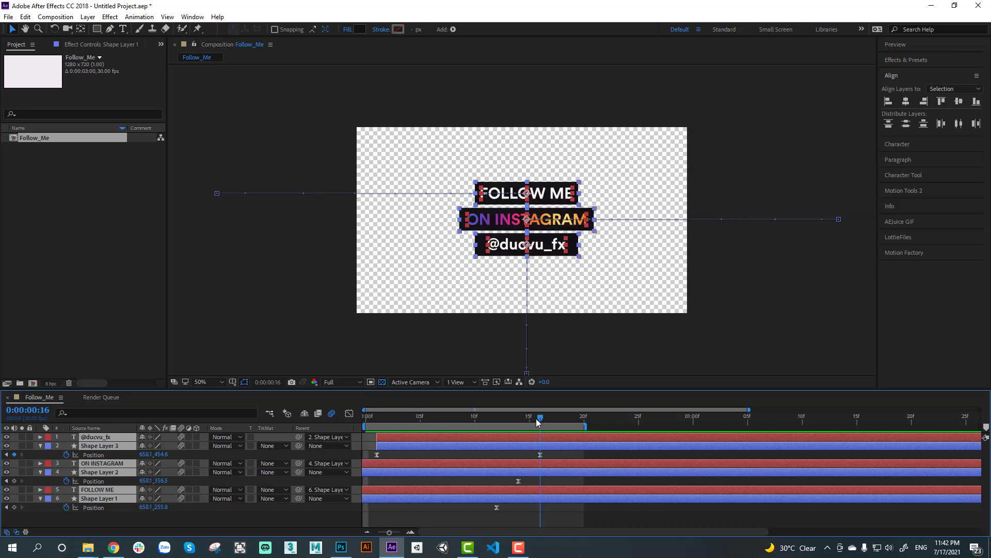
key("n")
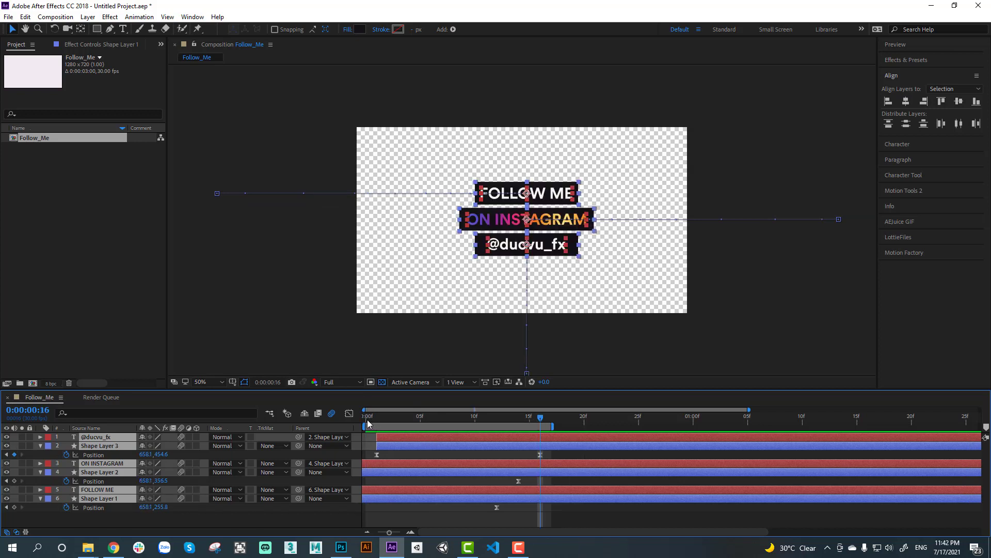
key("space")
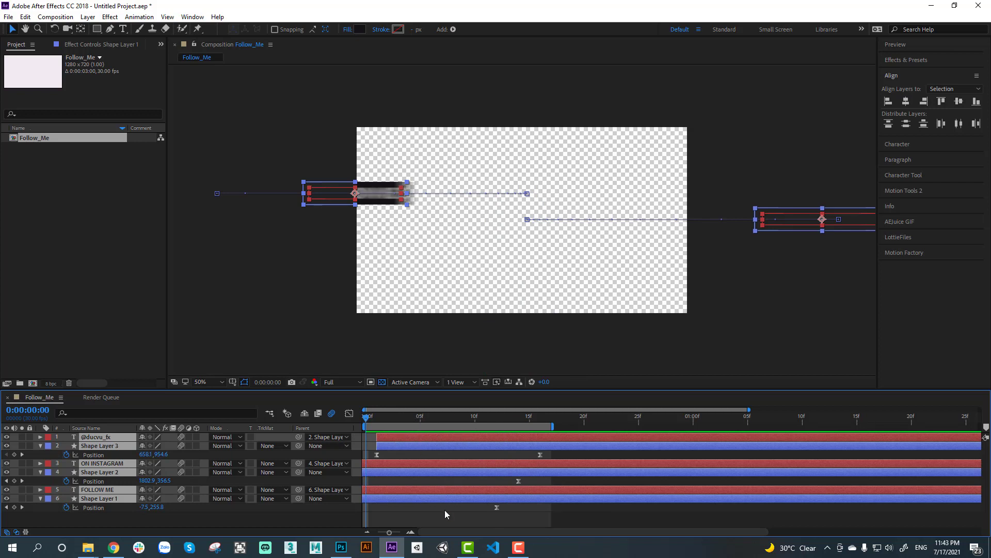
left_click(442, 511)
left_click(430, 426)
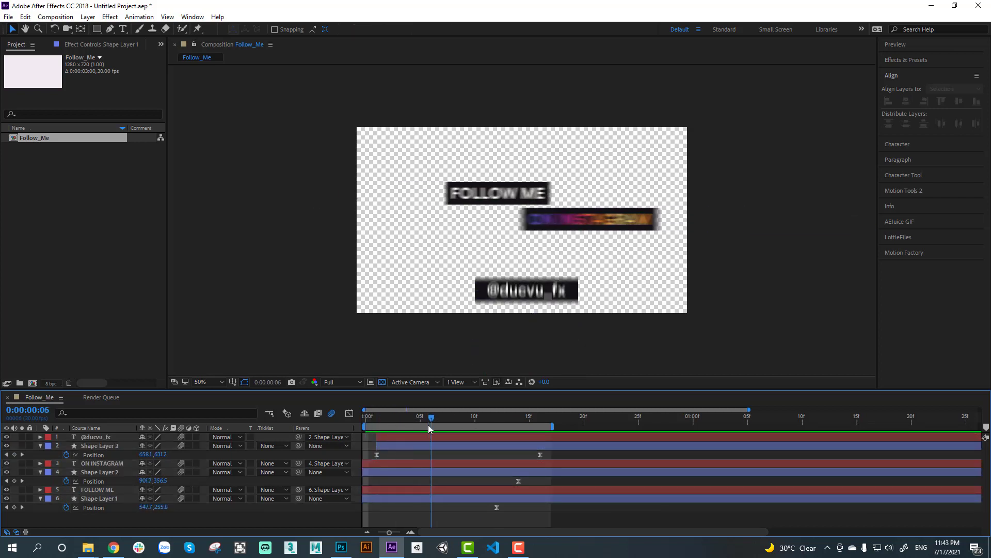
left_click_drag(430, 426, 355, 432)
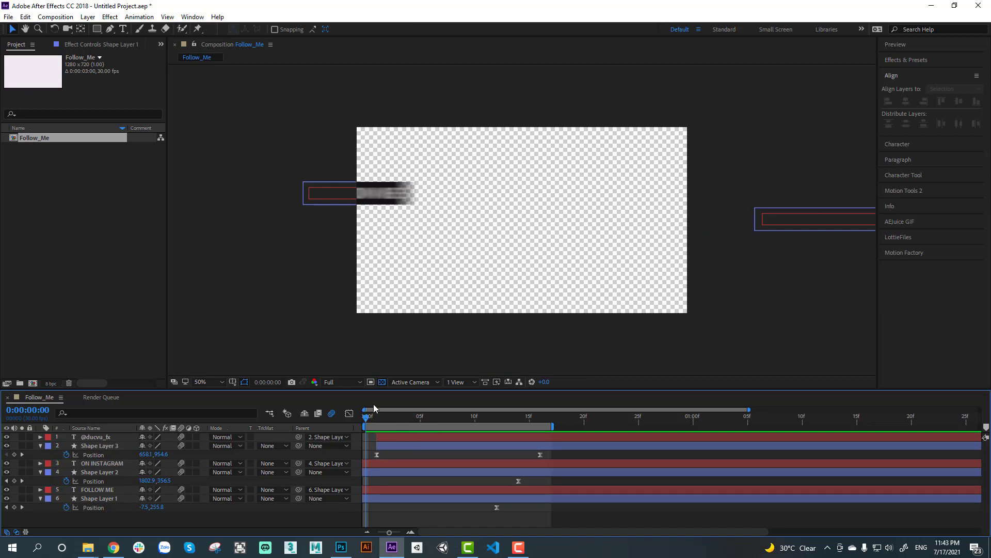
Add Follow_Me to the Render Queue as a second item and enlarge the Render Queue panel.
left_click(55, 16)
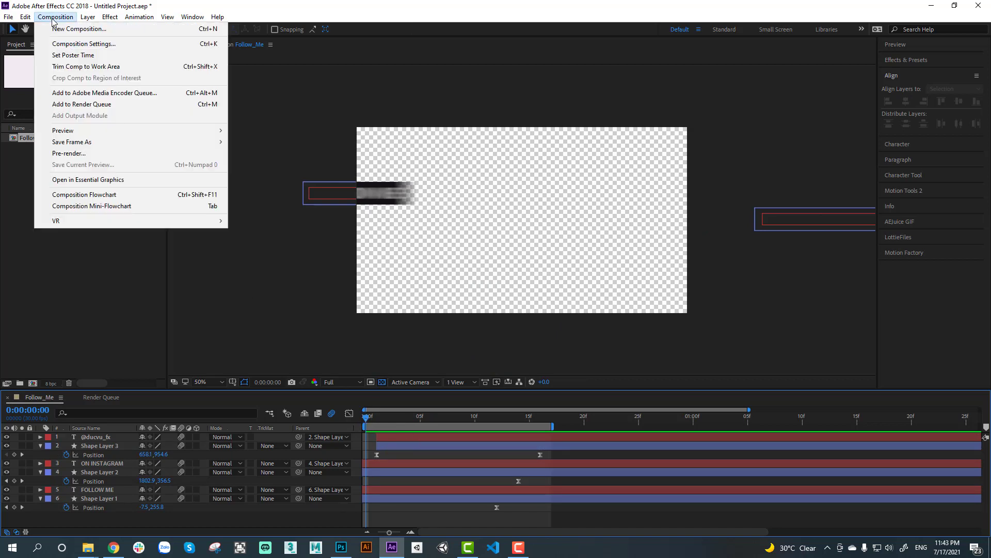
left_click(82, 104)
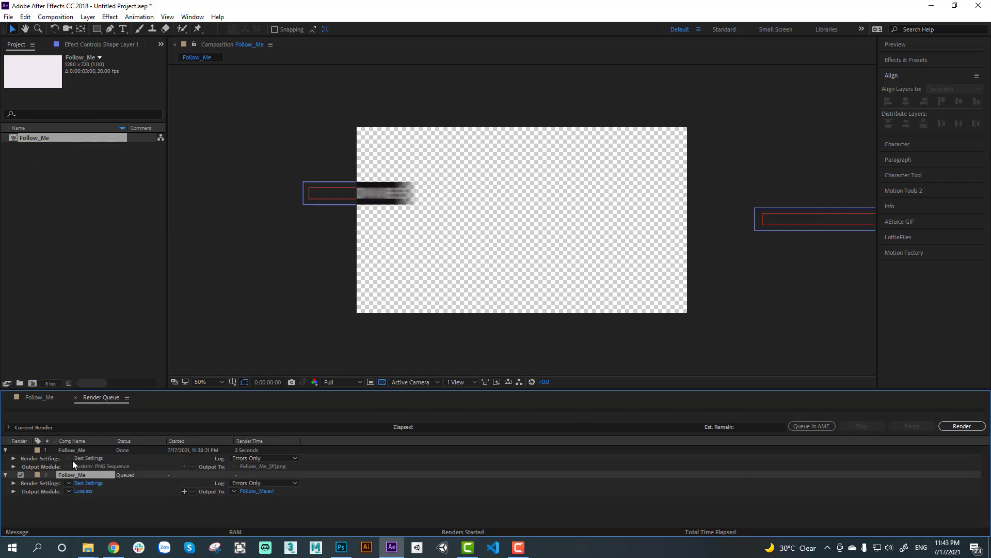
left_click_drag(97, 387, 104, 357)
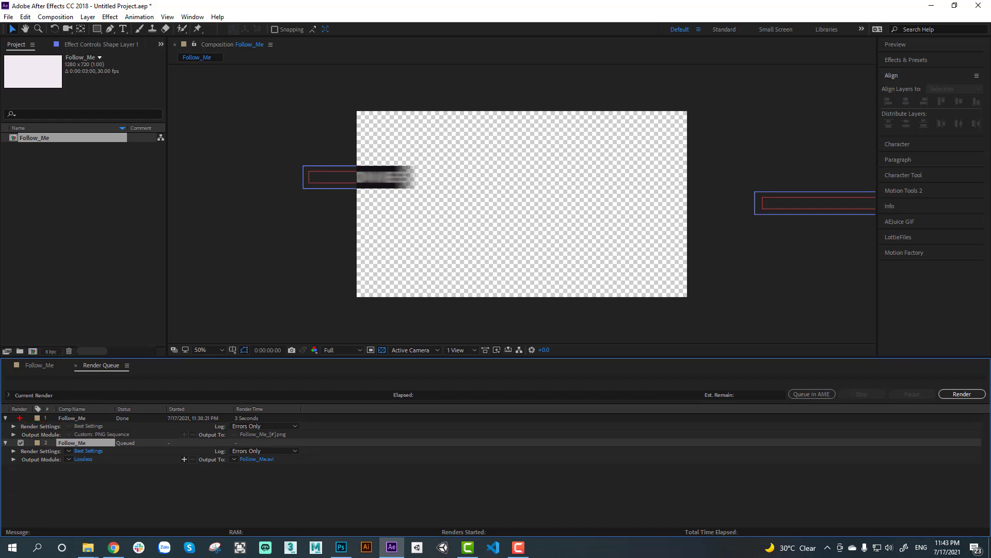
left_click_drag(20, 418, 91, 417)
Set the second item's output module to PNG Sequence with RGB + Alpha channels.
left_click_drag(60, 466, 94, 466)
left_click(85, 458)
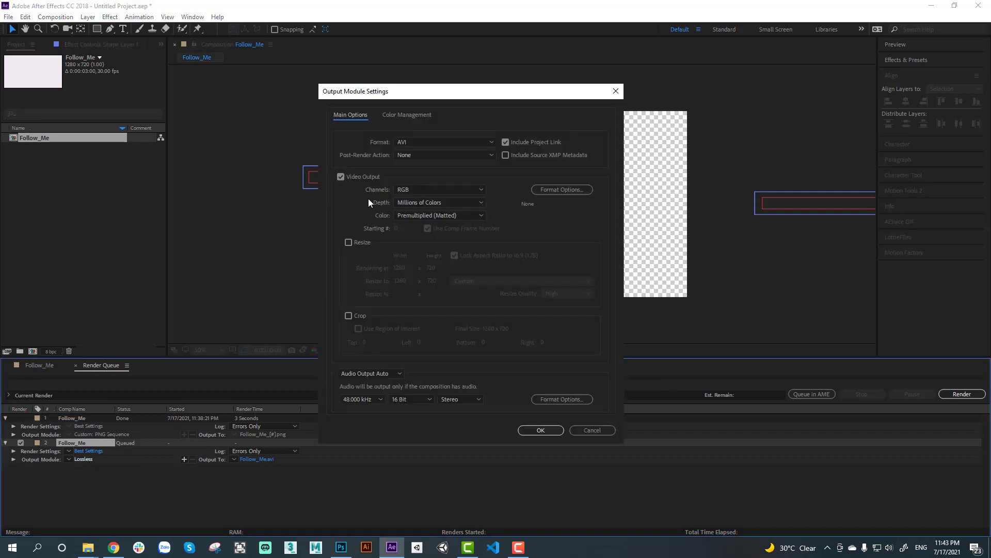
left_click(422, 144)
left_click(441, 240)
left_click(421, 191)
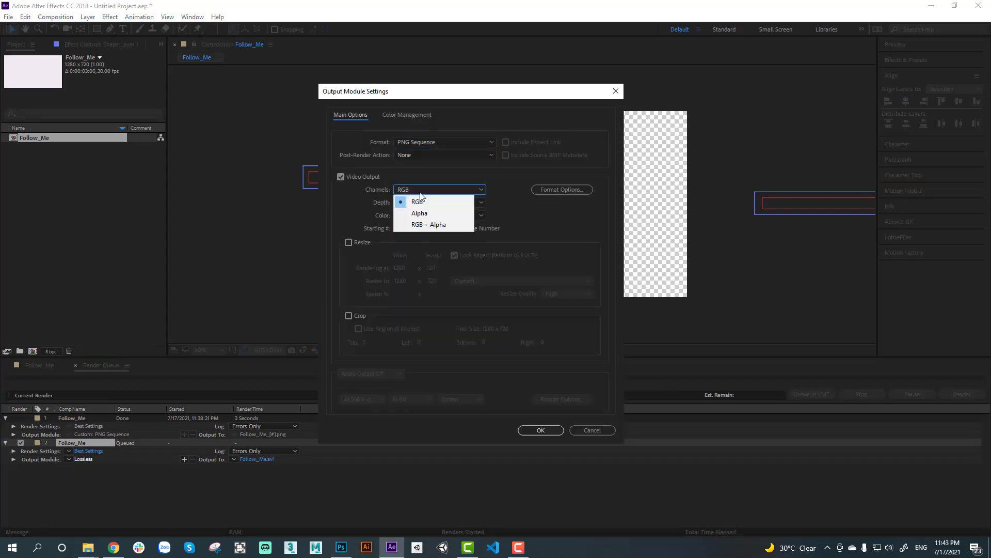
left_click(439, 224)
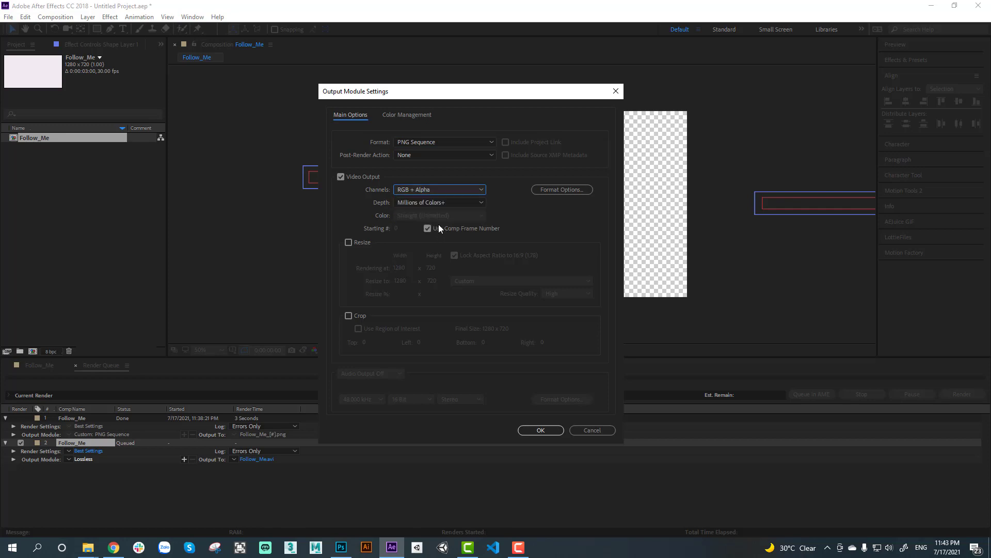
left_click(539, 430)
Save the output into the follow folder and render the 17 frames.
left_click(267, 458)
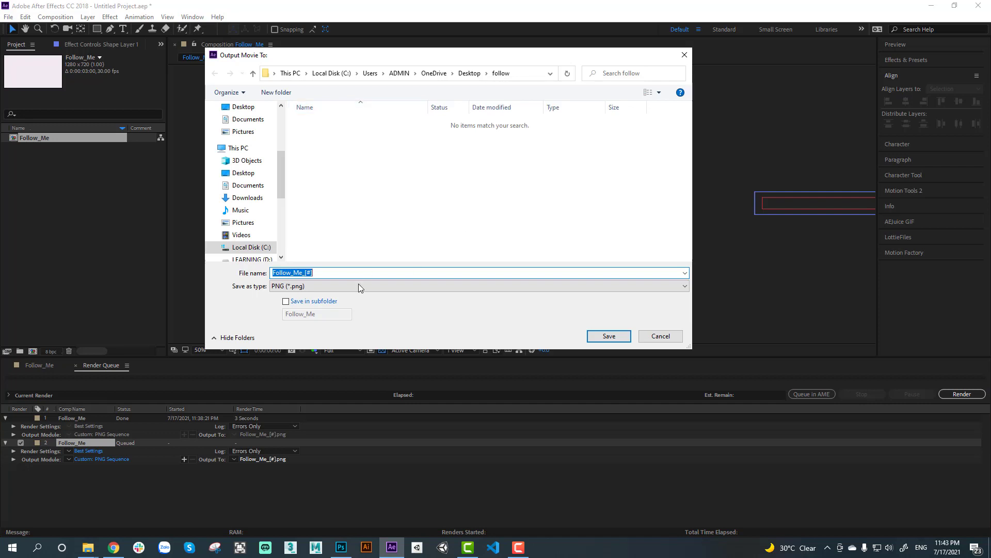
left_click(602, 337)
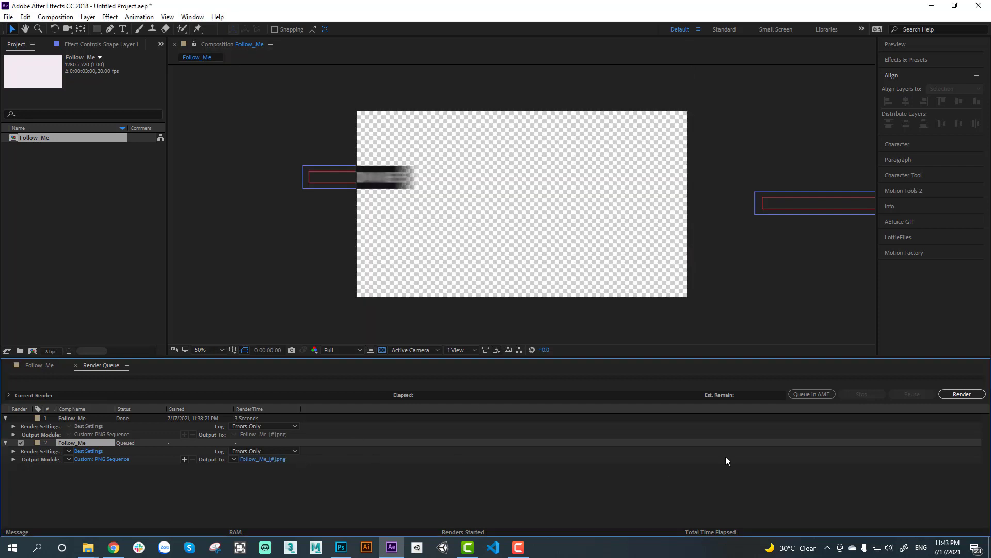
left_click(960, 394)
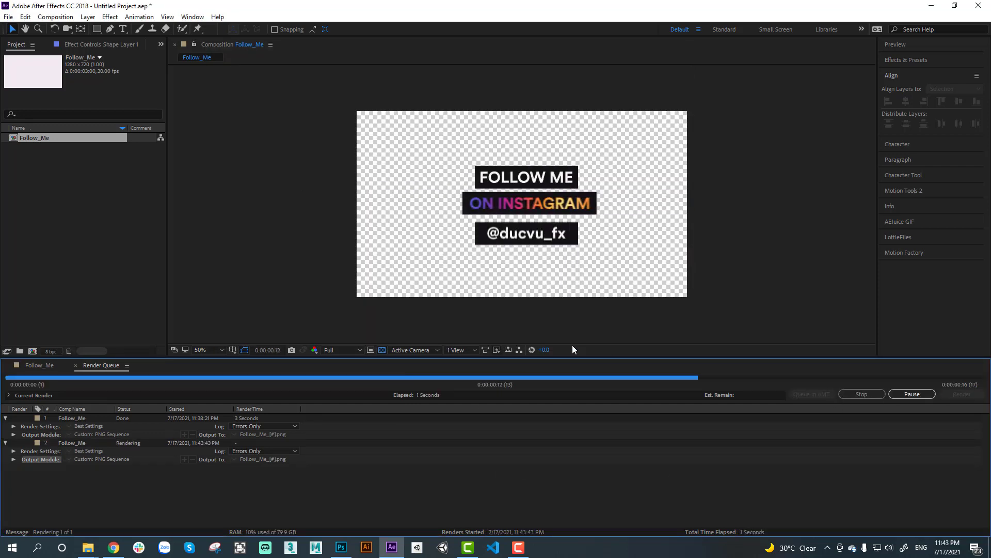
mouse_move(88, 547)
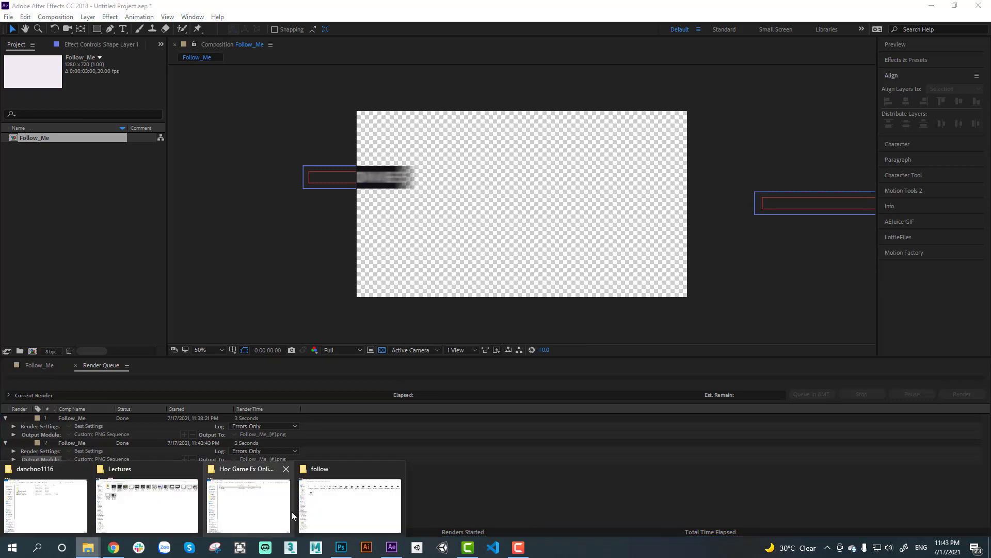
left_click(330, 499)
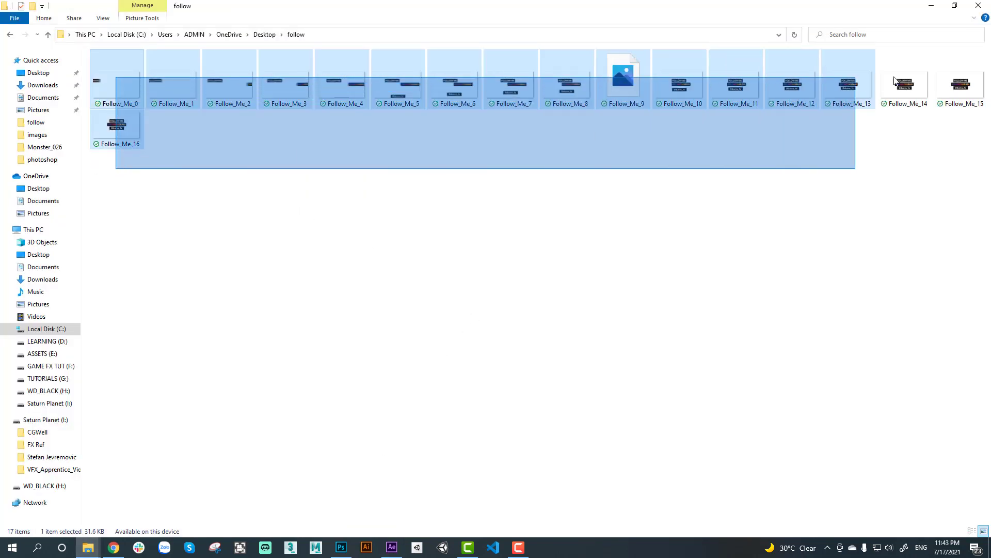
Select the 17 rendered 1280 x 720 Follow_Me PNGs to confirm their 731 KB total, then deselect.
left_click_drag(118, 173, 965, 49)
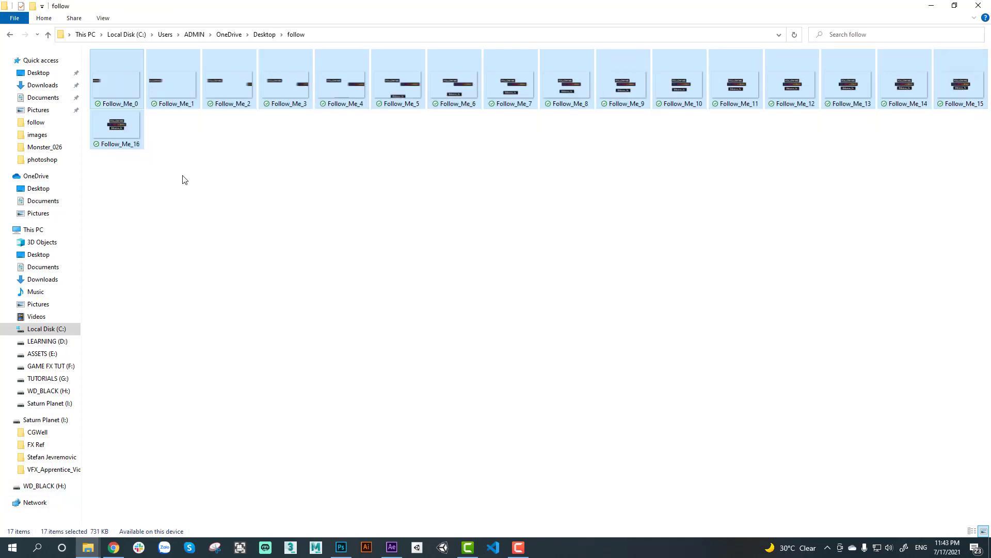
left_click(176, 152)
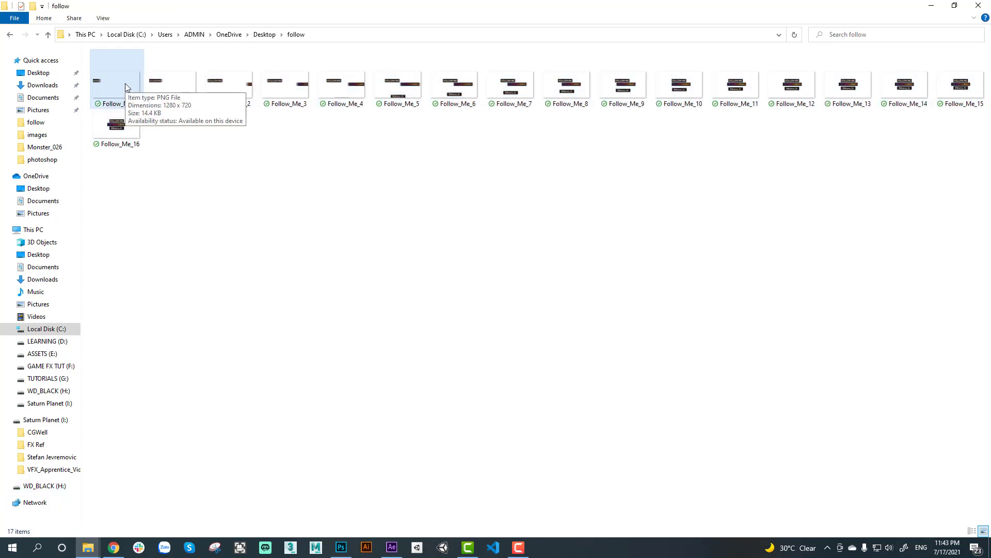
left_click(119, 128)
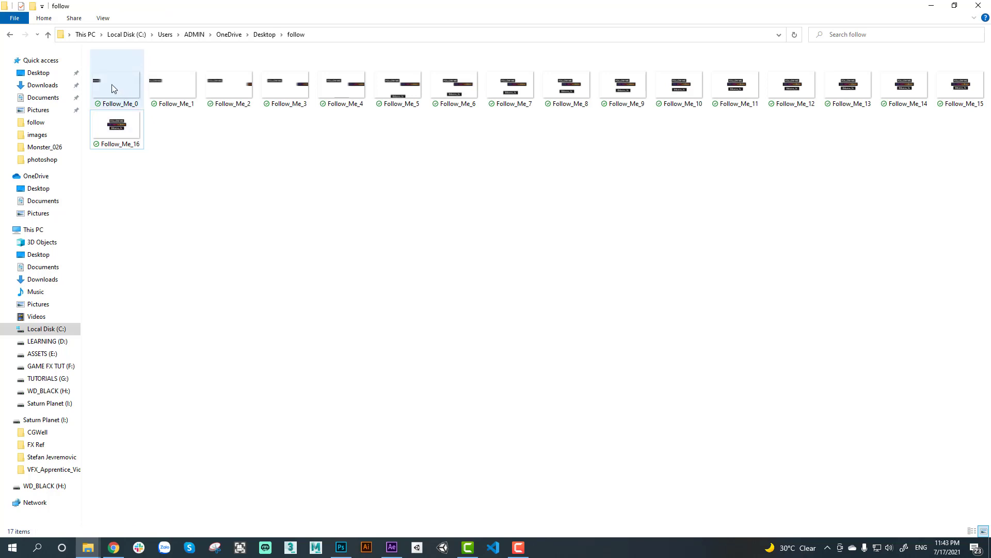
mouse_move(118, 178)
left_mouse_down()
mouse_move(861, 54)
mouse_move(976, 54)
left_mouse_up()
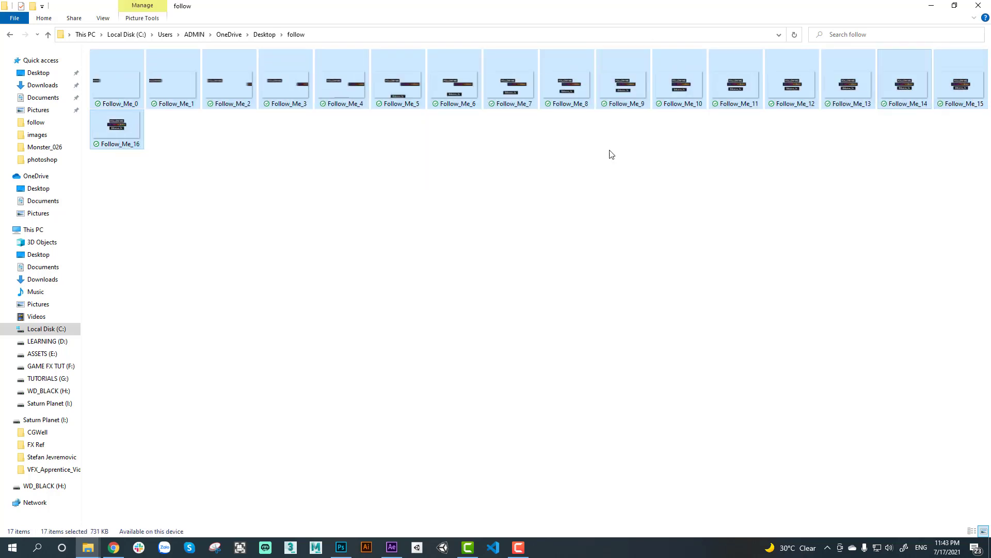
left_click(161, 210)
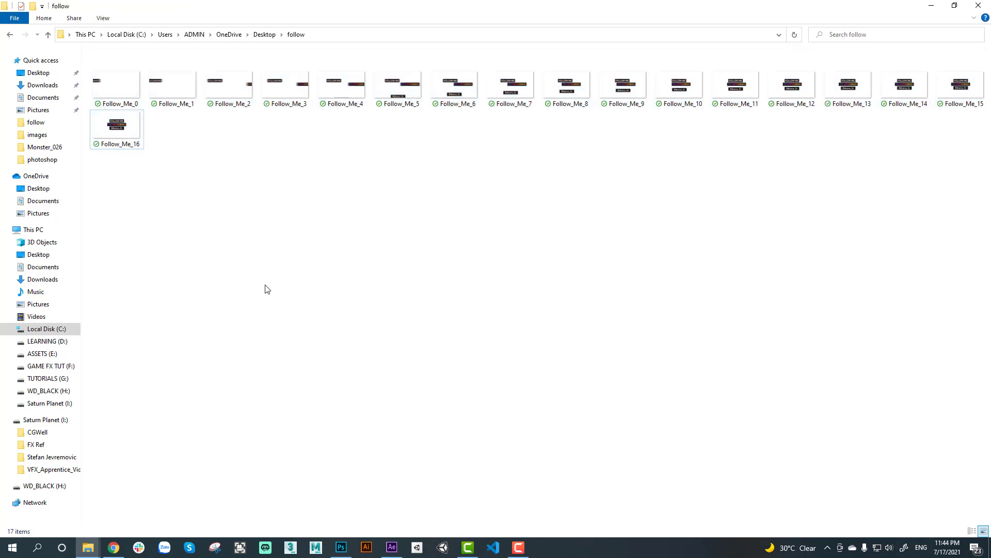
Remove both finished Follow_Me items from the After Effects render queue.
left_click(392, 547)
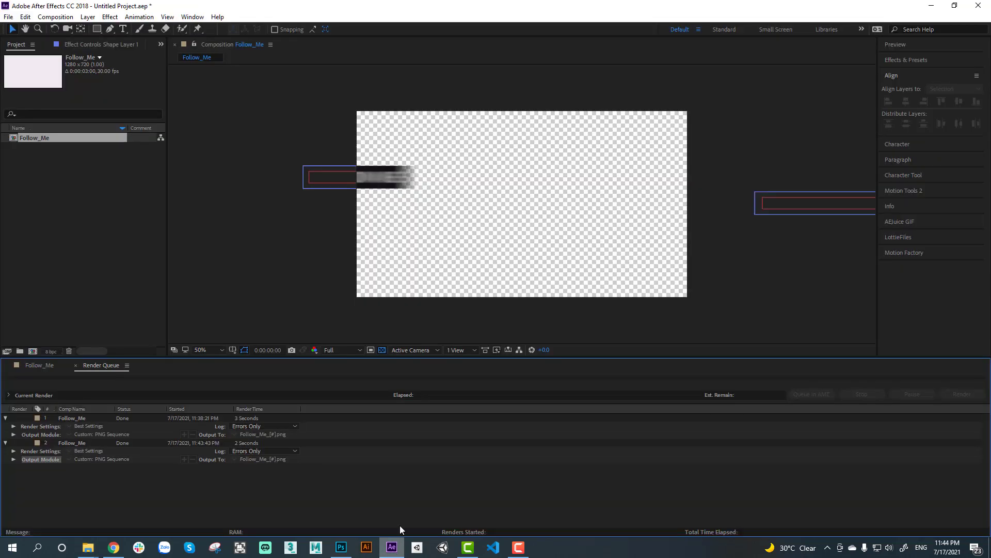
left_click(73, 442)
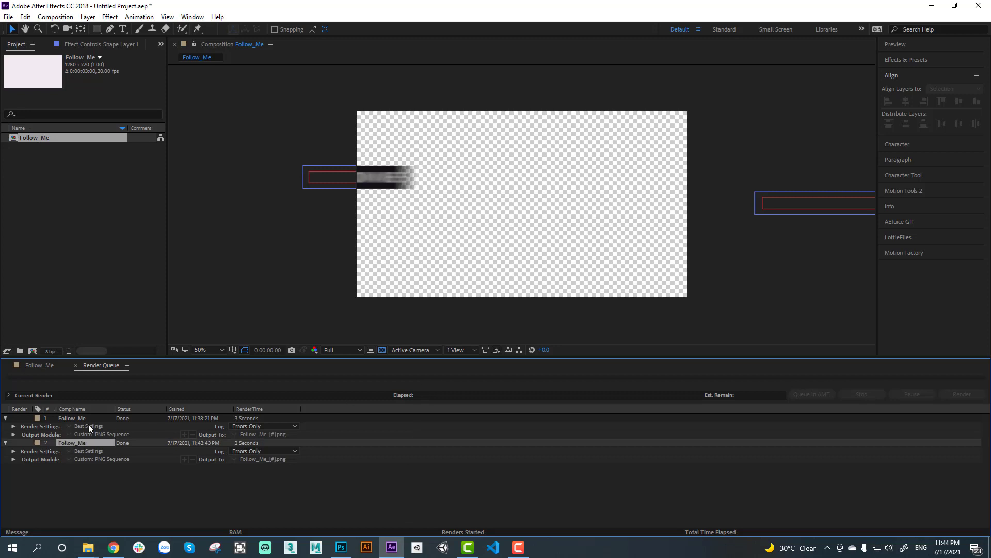
left_click(76, 418, "shift")
key("Delete")
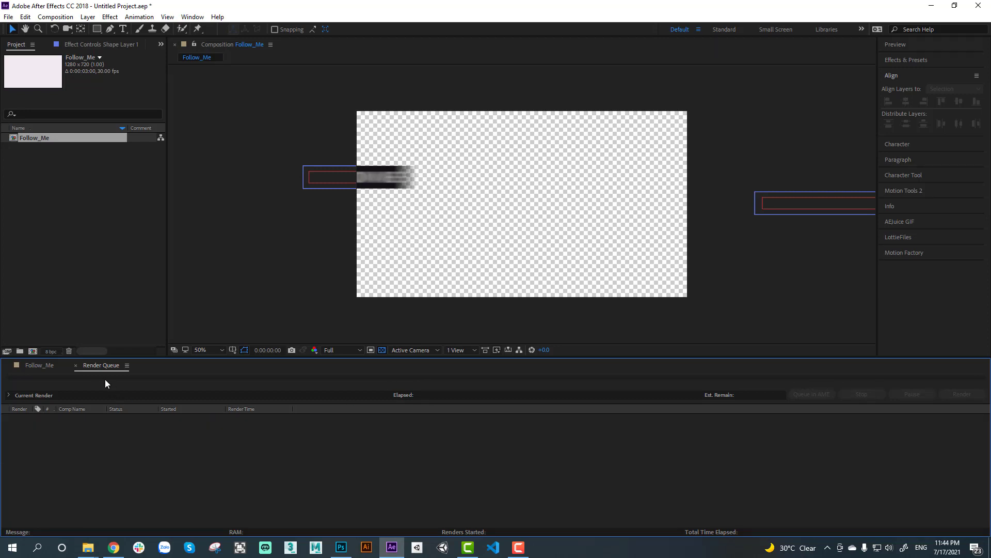
Reopen the Follow_Me timeline and scrub between frames 0 and 8 to check the banner slide-ins.
left_click(37, 367)
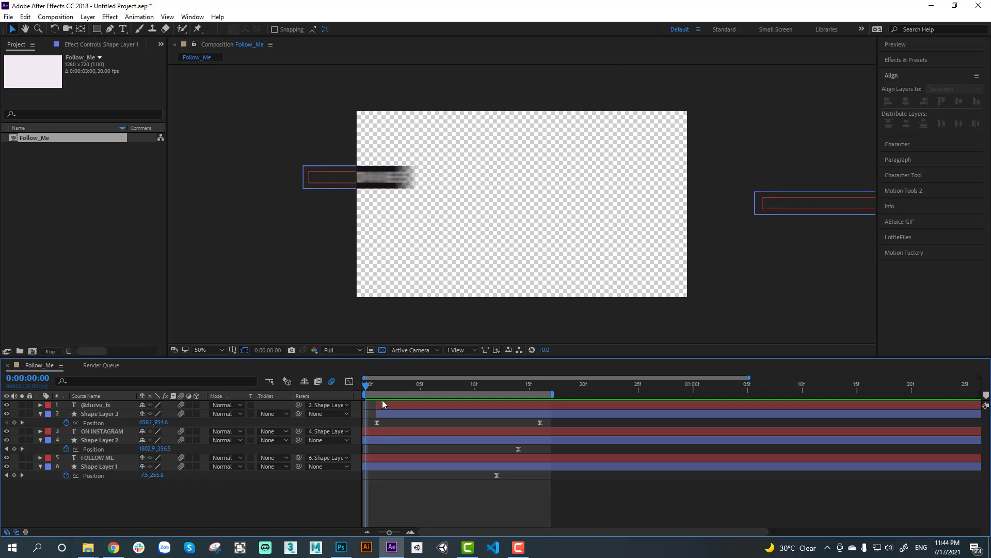
left_click_drag(374, 383, 453, 397)
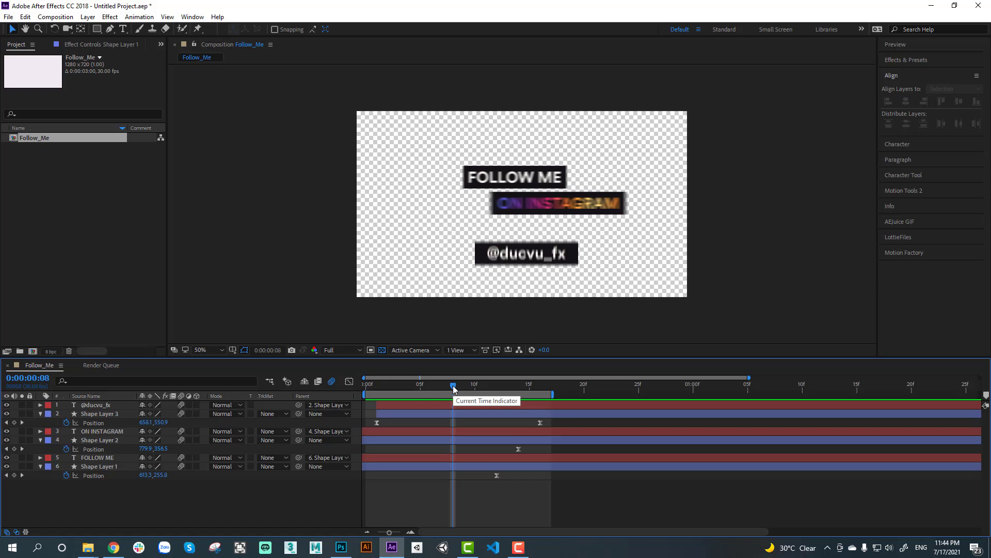
left_click_drag(454, 389, 349, 393)
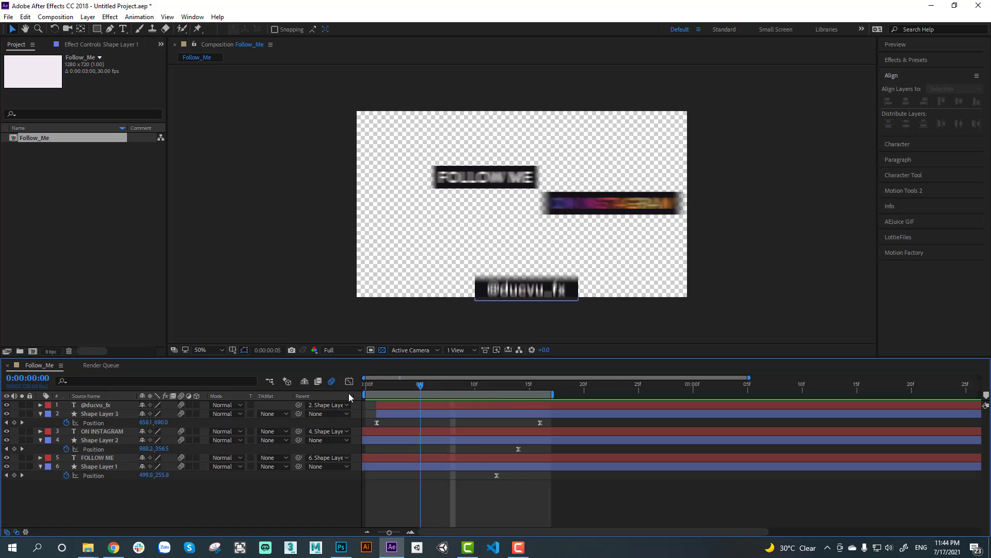
left_click(453, 385)
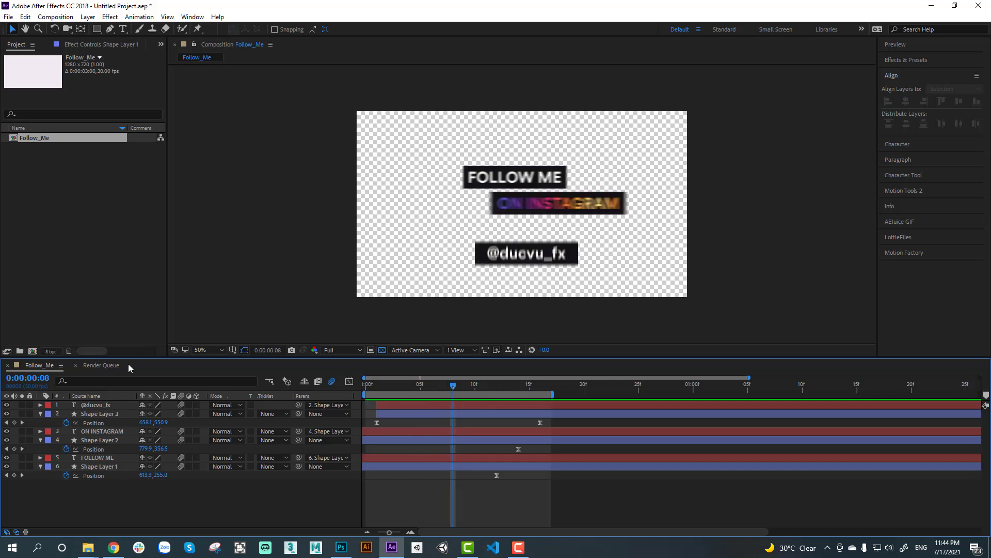
left_click_drag(453, 388, 348, 393)
left_click(450, 388)
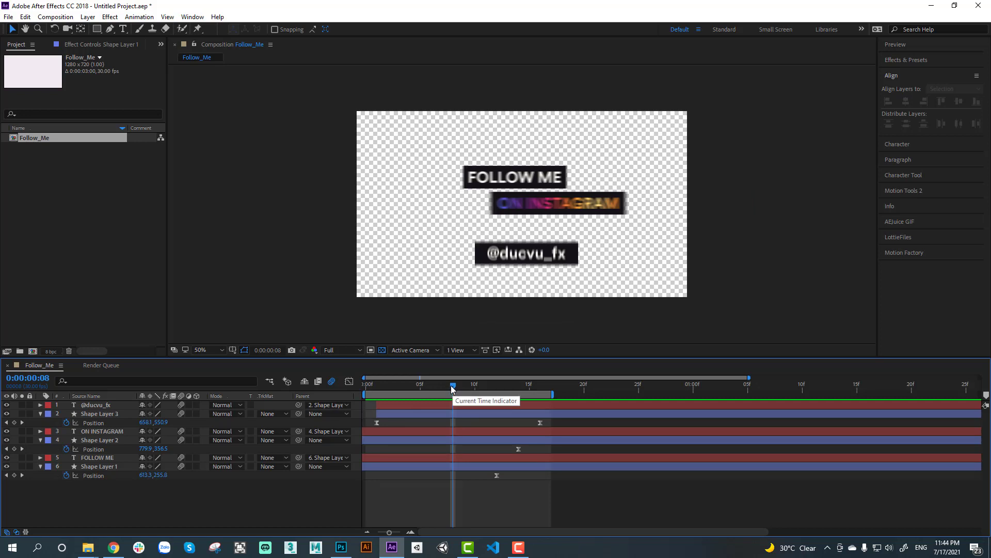
mouse_move(453, 386)
left_mouse_down()
mouse_move(370, 394)
mouse_move(452, 402)
left_mouse_up()
mouse_move(454, 385)
left_mouse_down()
mouse_move(369, 385)
mouse_move(453, 385)
left_mouse_up()
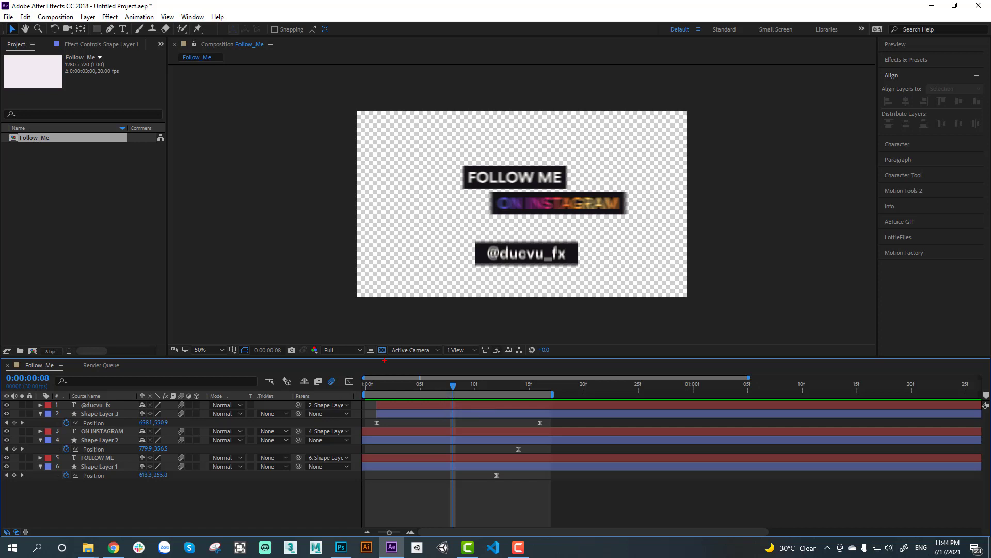
left_click_drag(224, 233, 253, 268)
Select all 17 Follow_Me PNGs in the follow folder and drop them onto the Photoshop canvas.
mouse_move(87, 547)
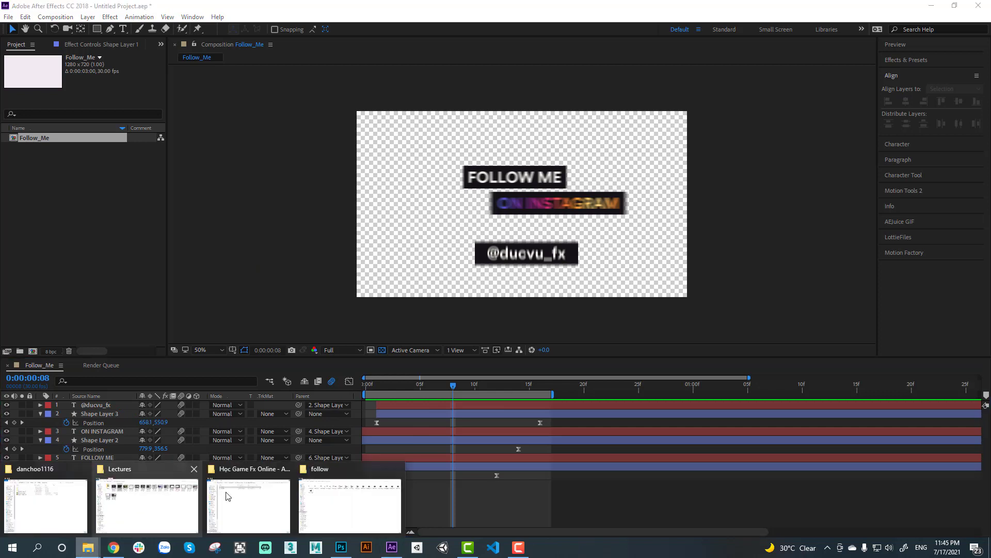
left_click(350, 496)
left_click(125, 87)
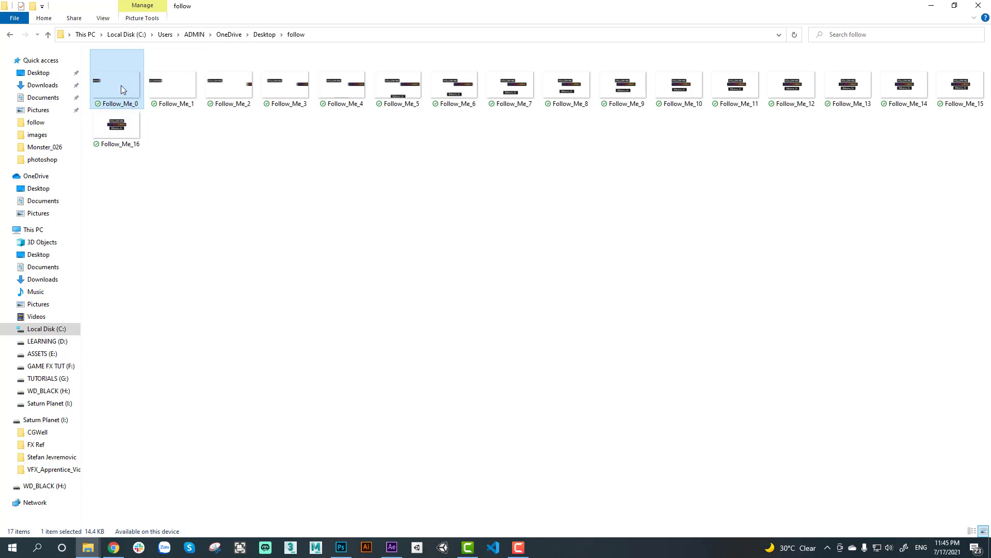
left_click(131, 135, "shift")
mouse_move(113, 81)
left_mouse_down()
mouse_move(380, 373)
mouse_move(341, 533)
left_mouse_up()
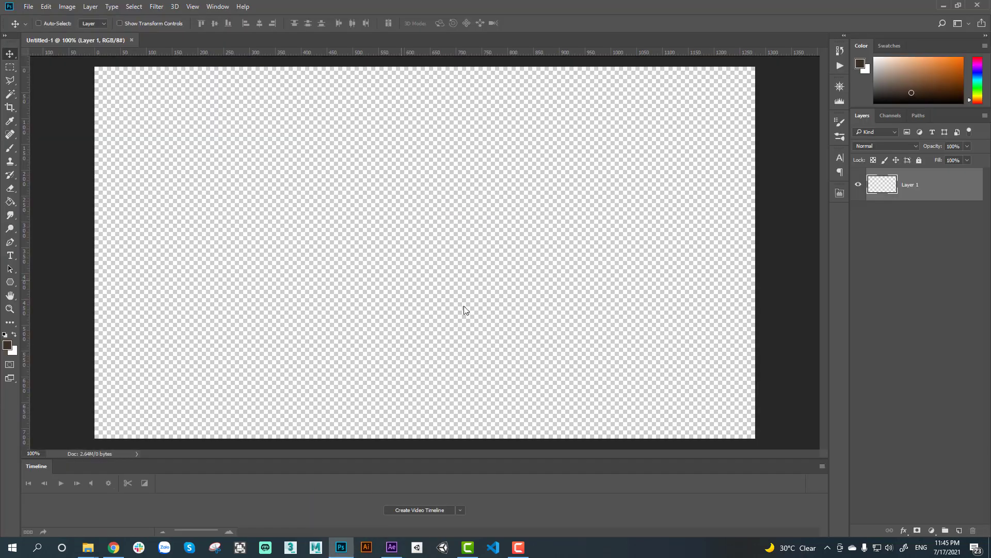
left_click_drag(341, 533, 520, 295)
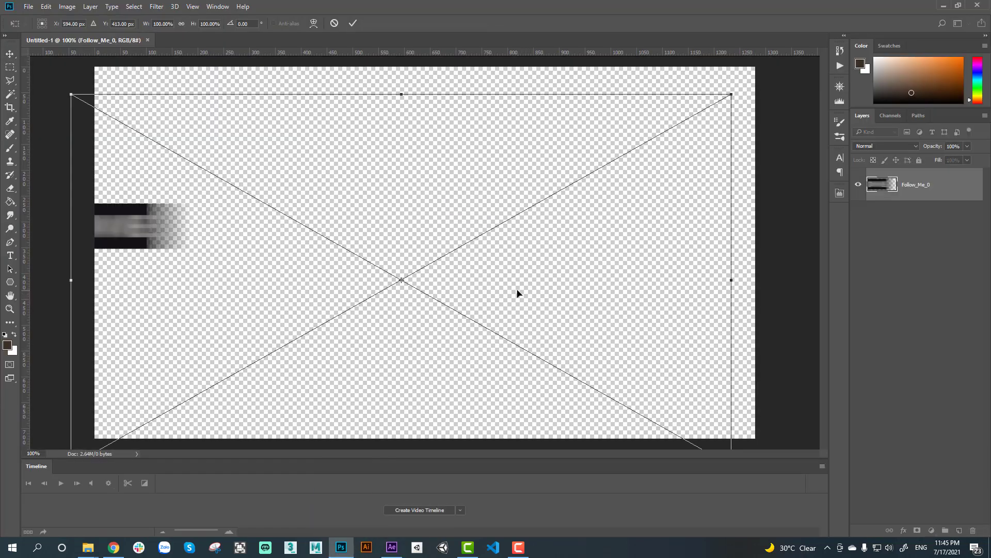
Commit the placement of all 17 Follow_Me frames as separate layers.
key("Return")
key("Return")
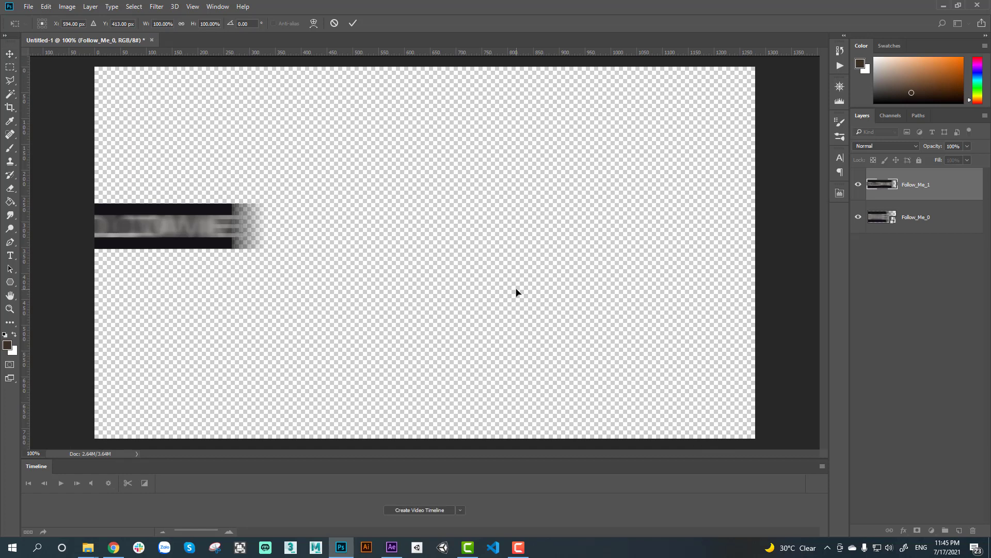
key("Return")
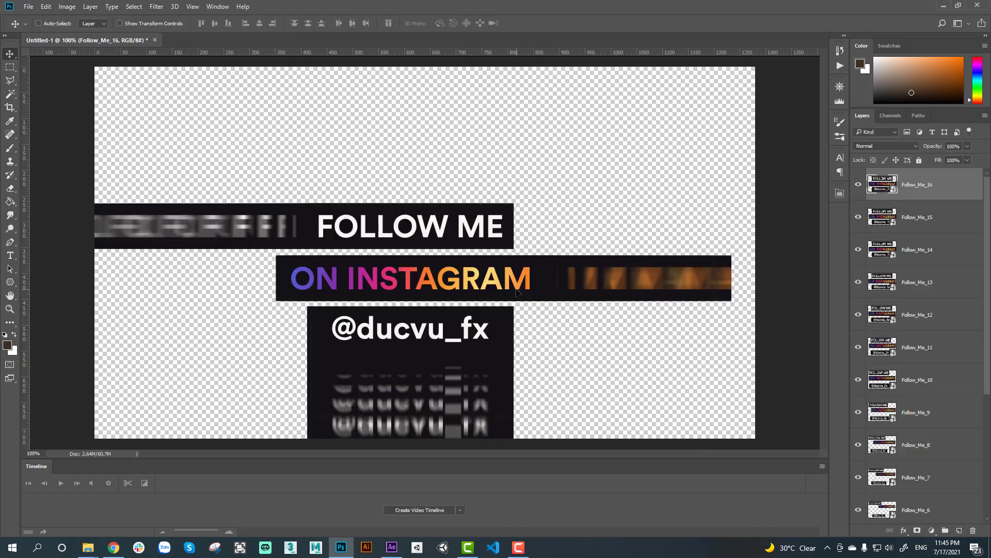
scroll(941, 383, "down", 3)
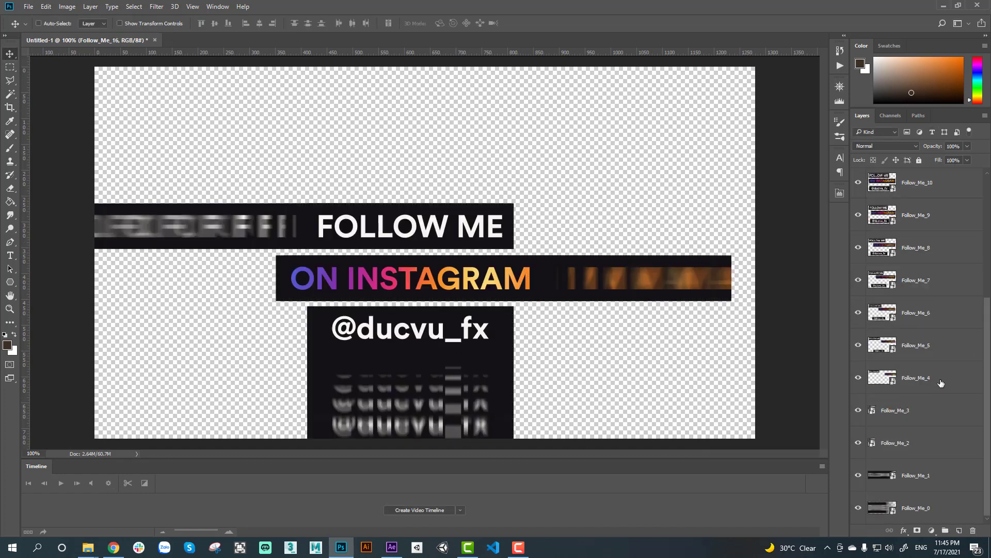
Select all Follow_Me layers and move the stacked artwork to the canvas centre.
left_click(948, 507, "shift")
key("ctrl+t")
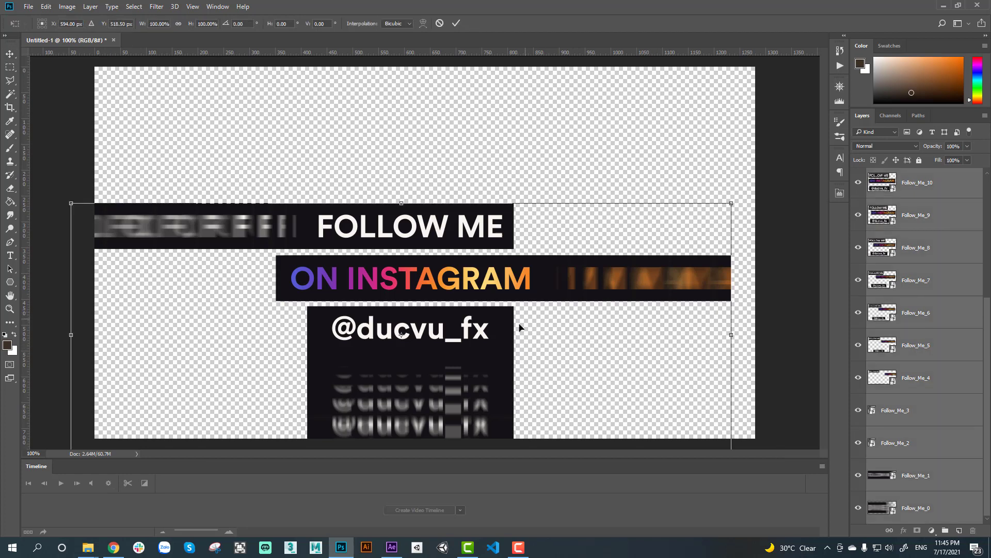
left_click_drag(520, 327, 543, 278)
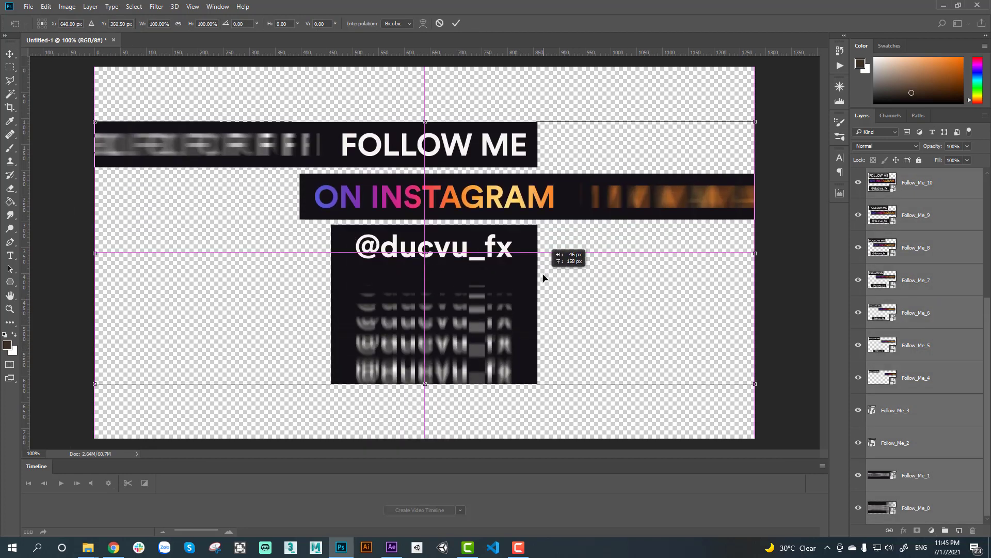
key("Return")
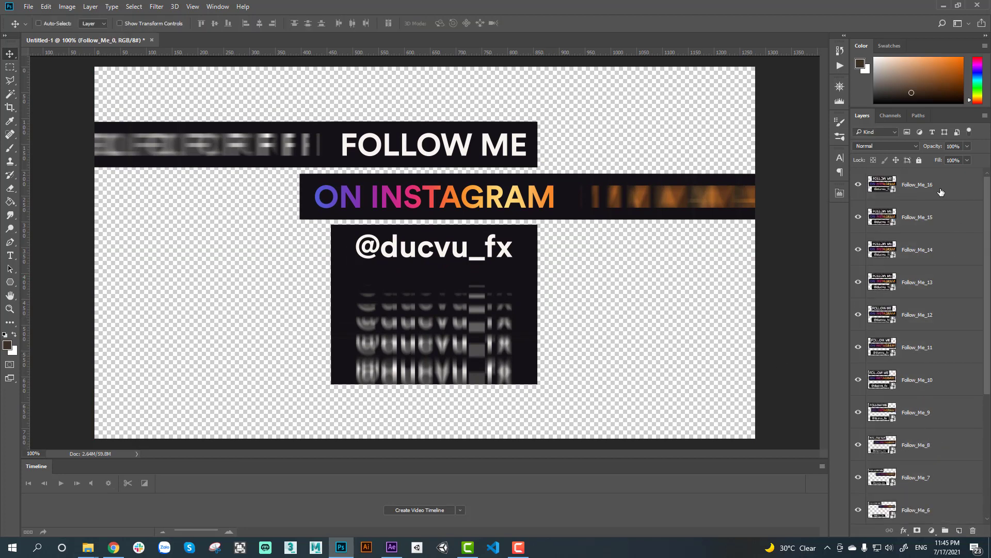
scroll(946, 460, "down", 5)
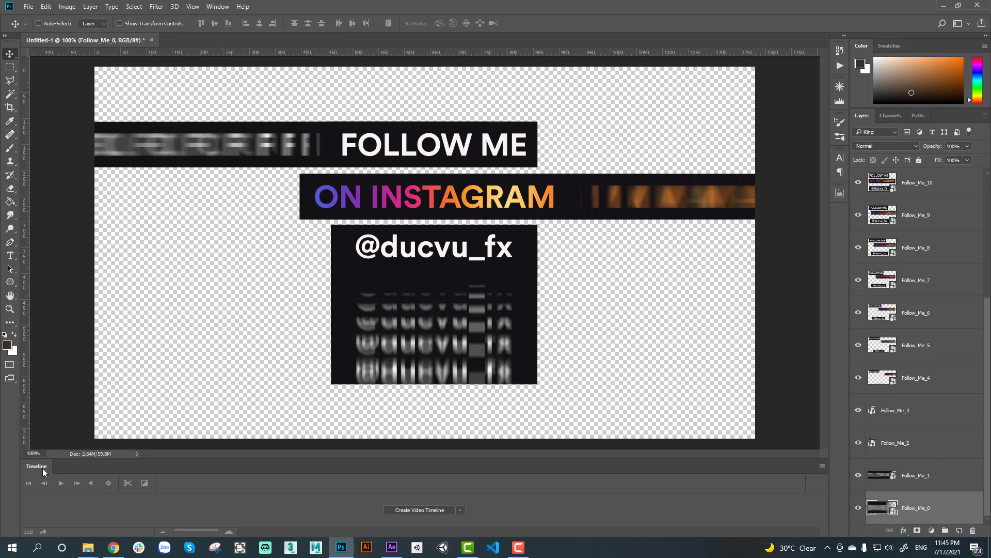
Hide and then reshow the Timeline panel from the Window menu.
left_click(217, 6)
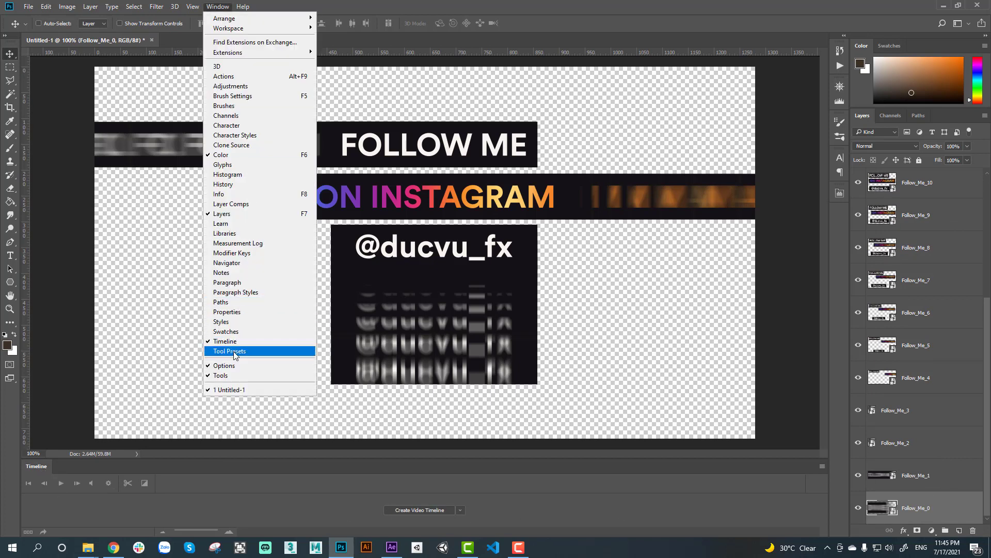
left_click(227, 341)
left_click(217, 6)
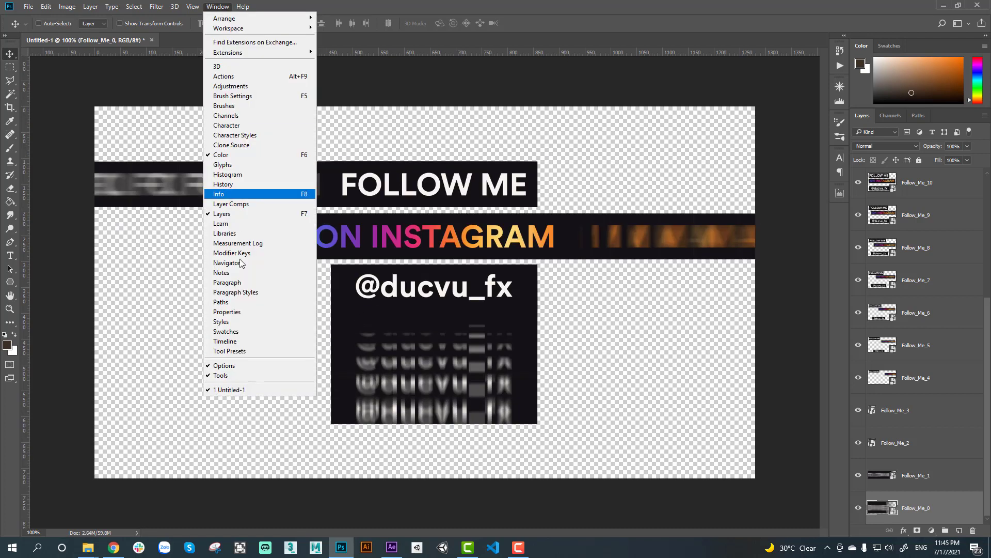
left_click(227, 341)
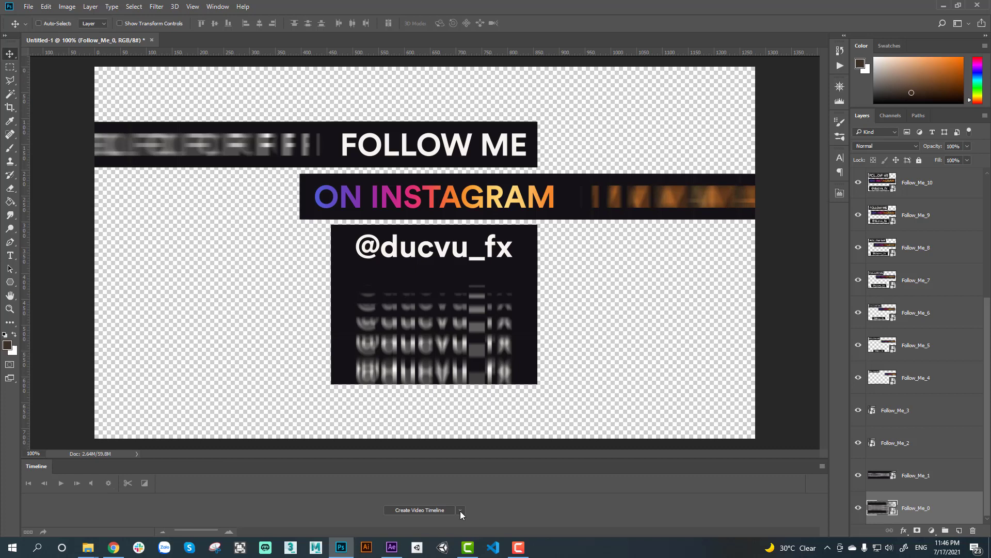
Create a frame animation timeline instead of a video timeline.
left_click(460, 510)
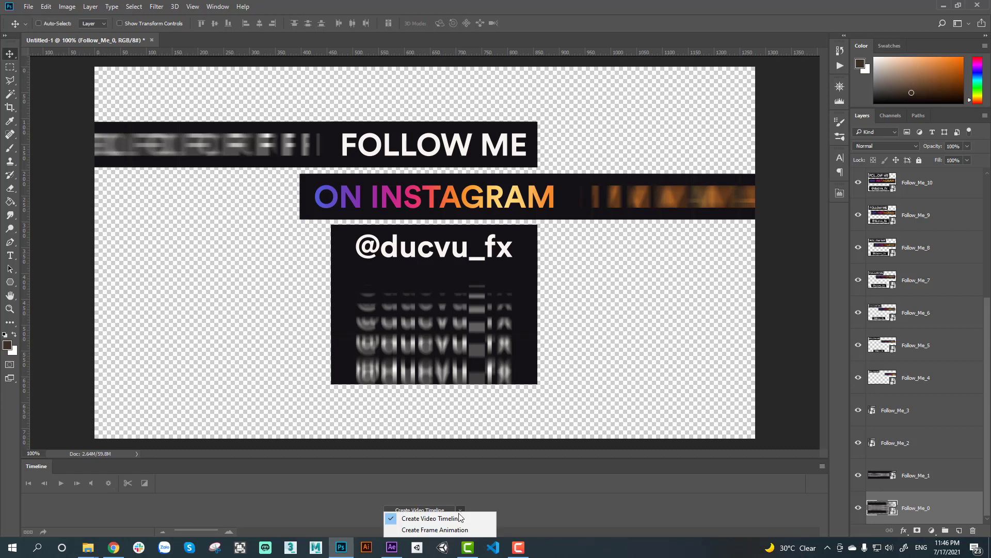
left_click(429, 533)
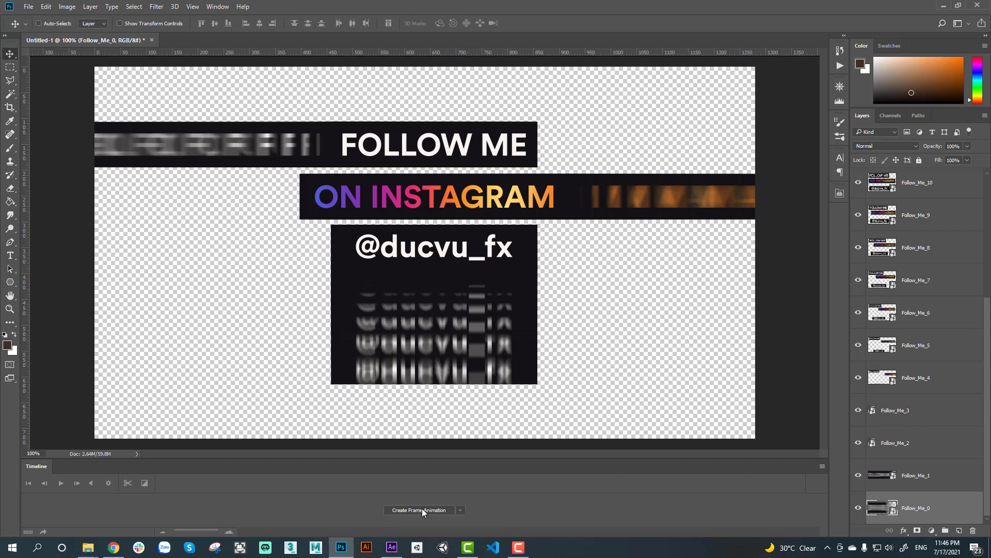
left_click(419, 510)
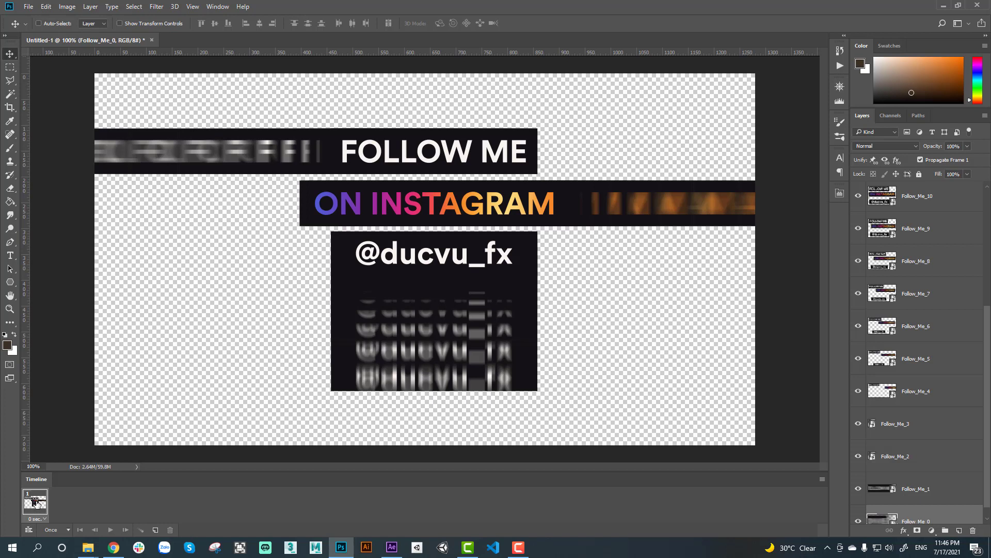
Use Make Frames From Layers to turn the Follow_Me layers into 17 animation frames.
left_click(885, 513)
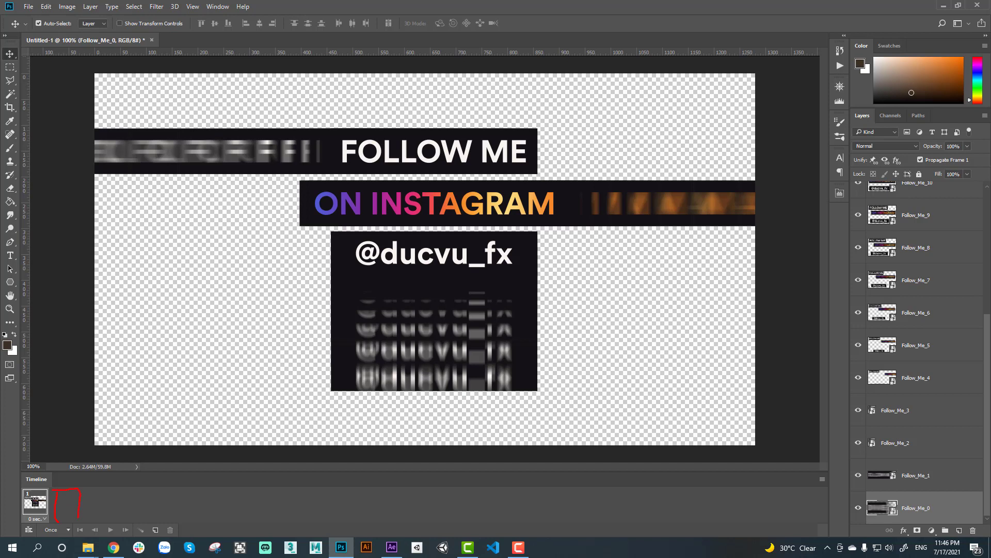
left_click_drag(89, 490, 97, 515)
key("Escape")
key("ctrl+1")
left_click(822, 488)
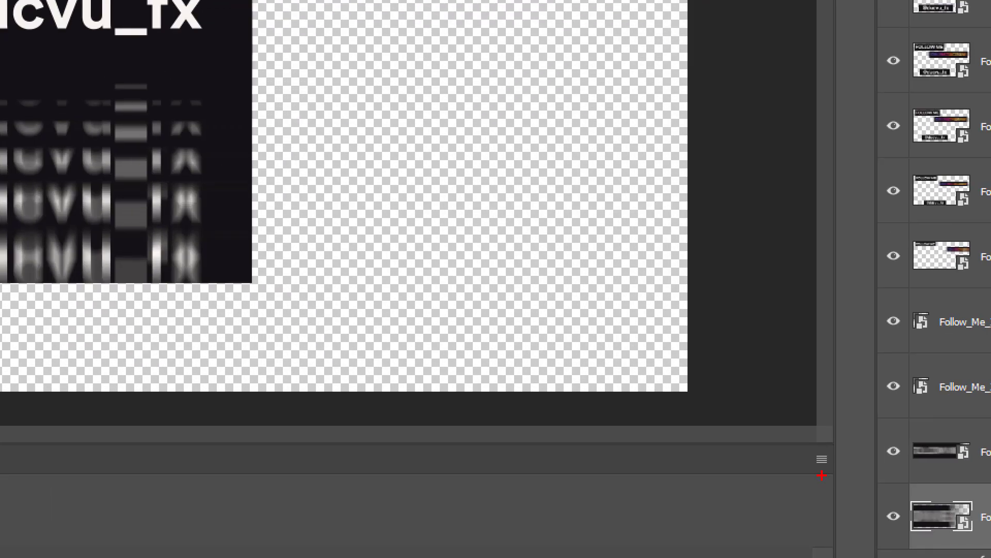
left_click_drag(804, 462, 827, 443)
key("Escape")
left_click(822, 479)
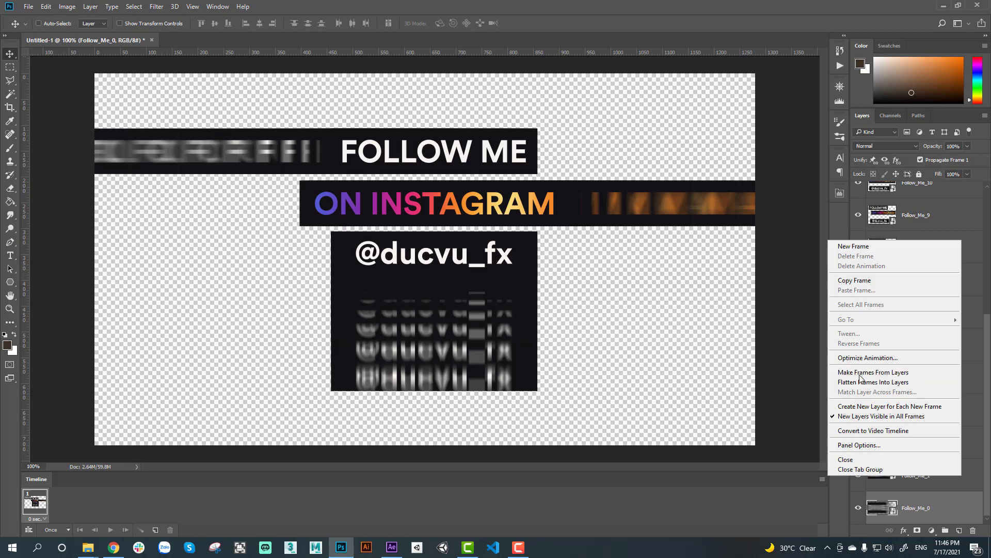
left_click(859, 376)
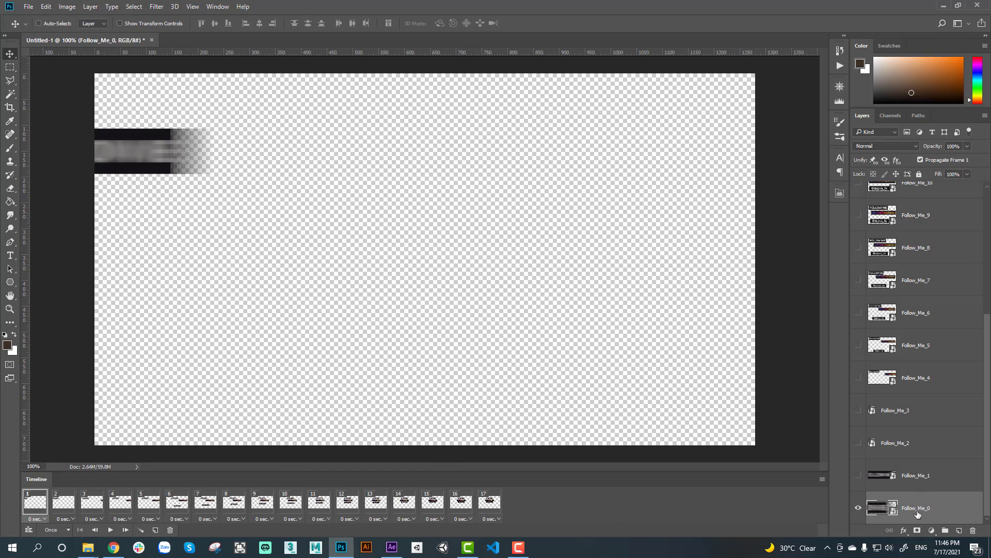
Review the animation's final frame 17 and then the first frame.
left_click(489, 504)
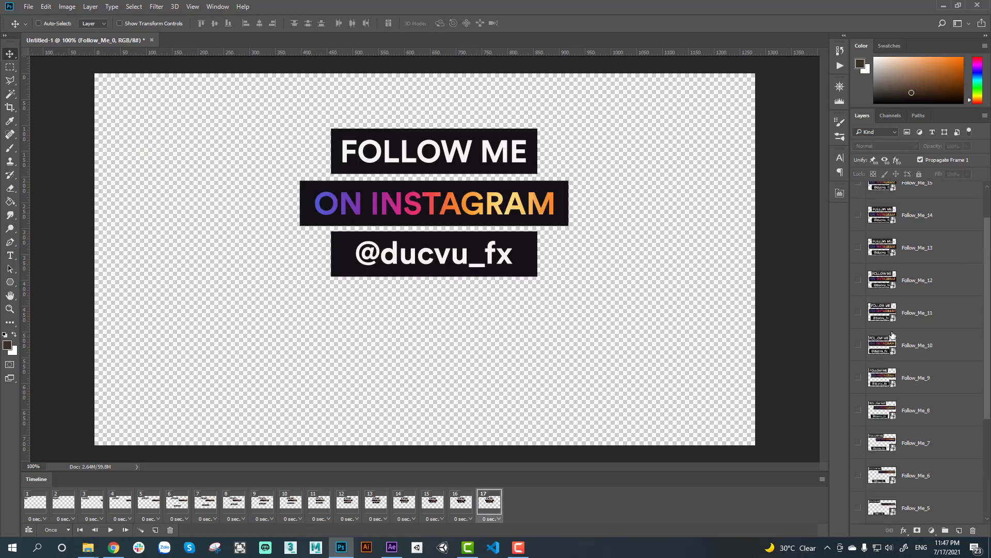
scroll(907, 450, "down", 5)
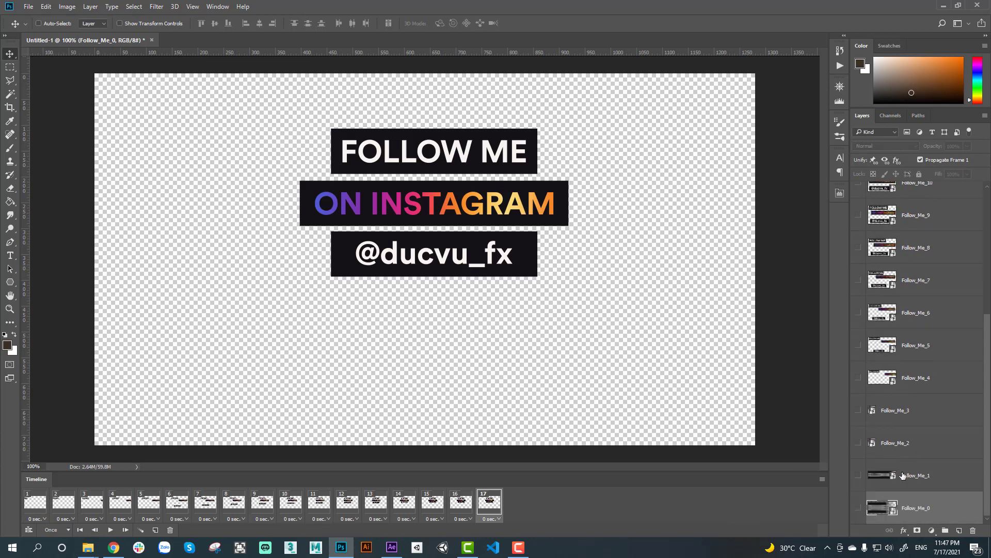
left_click(37, 507)
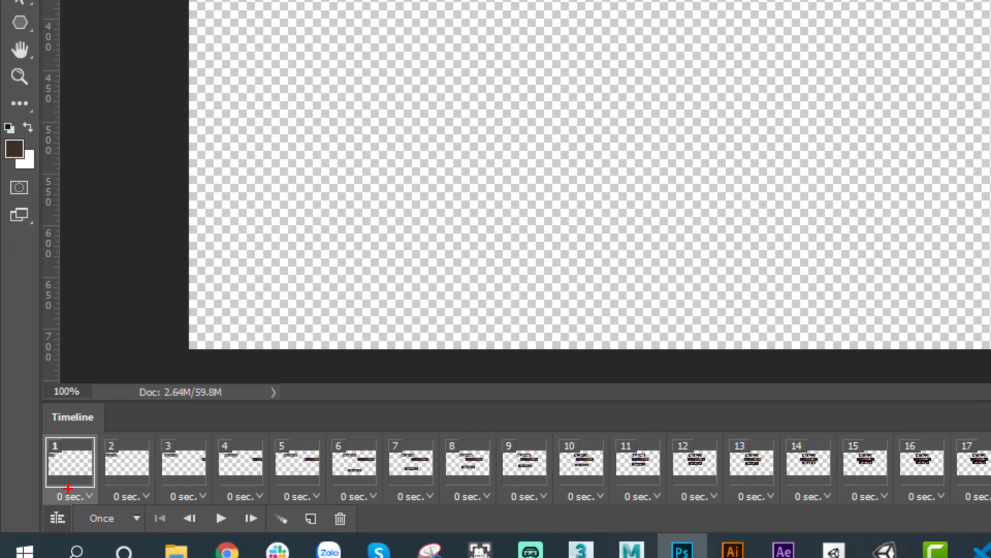
left_click_drag(47, 502, 41, 491)
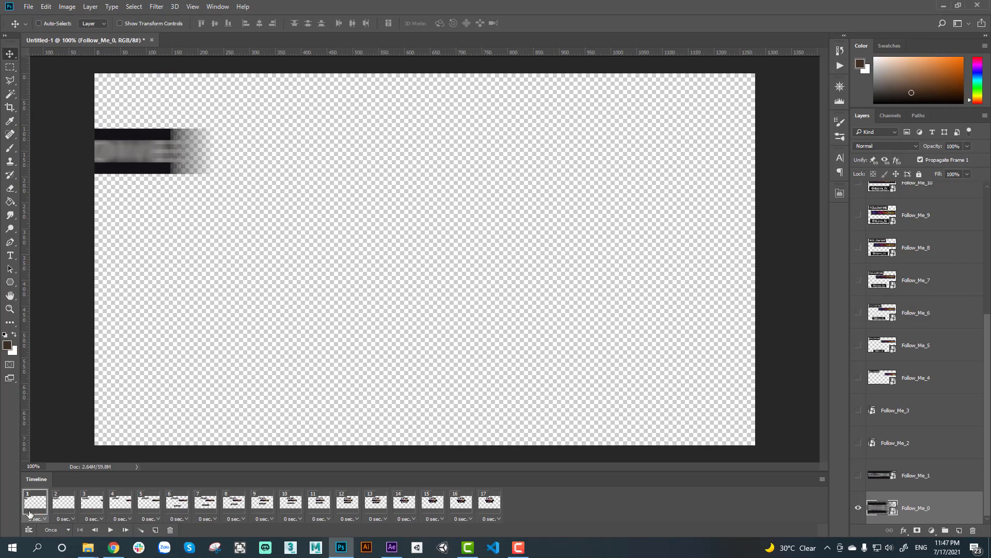
Set all 17 frames to a 0.03-second delay, then switch to After Effects.
left_click(490, 504, "shift")
left_click(491, 519)
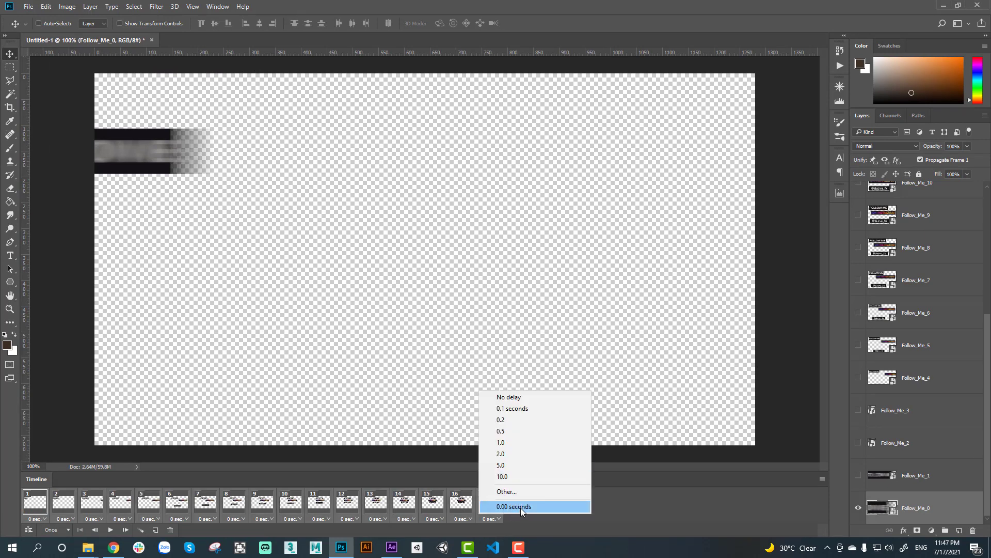
left_click(521, 491)
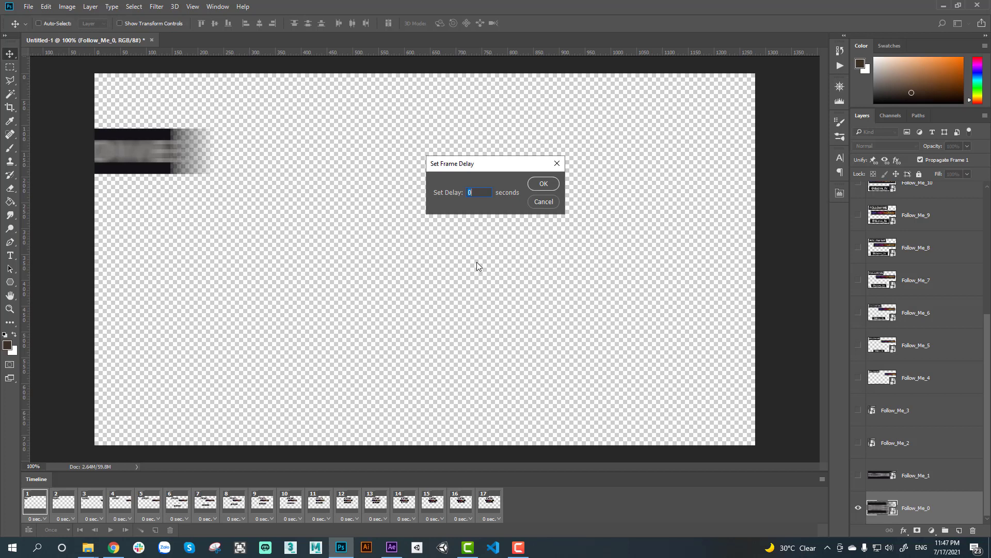
type("0.0")
type("3")
key("Return")
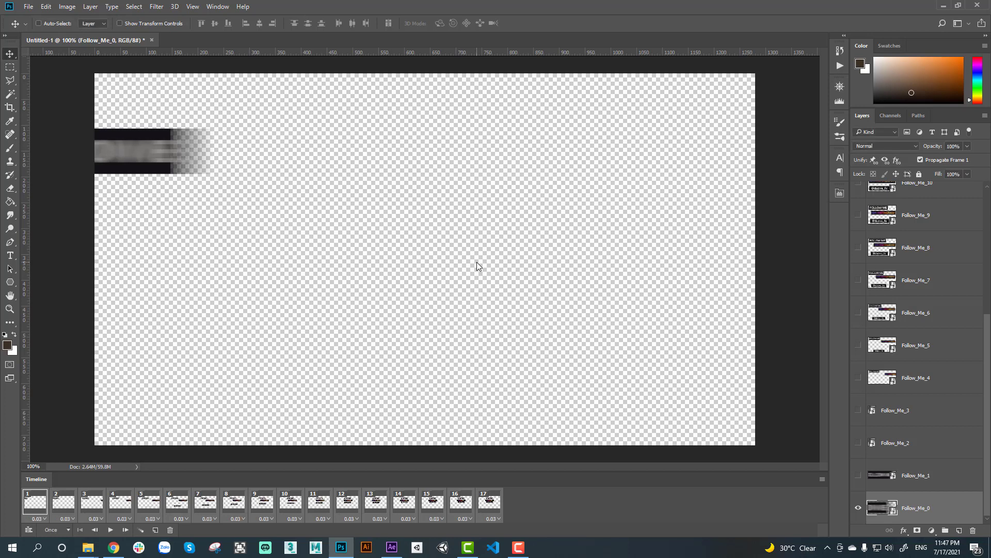
left_click(36, 512)
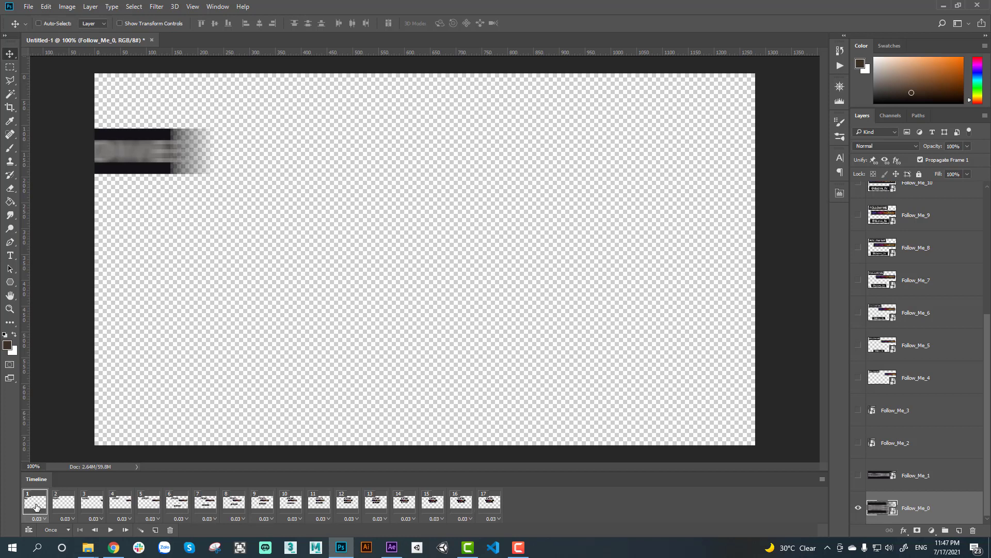
left_click(392, 547)
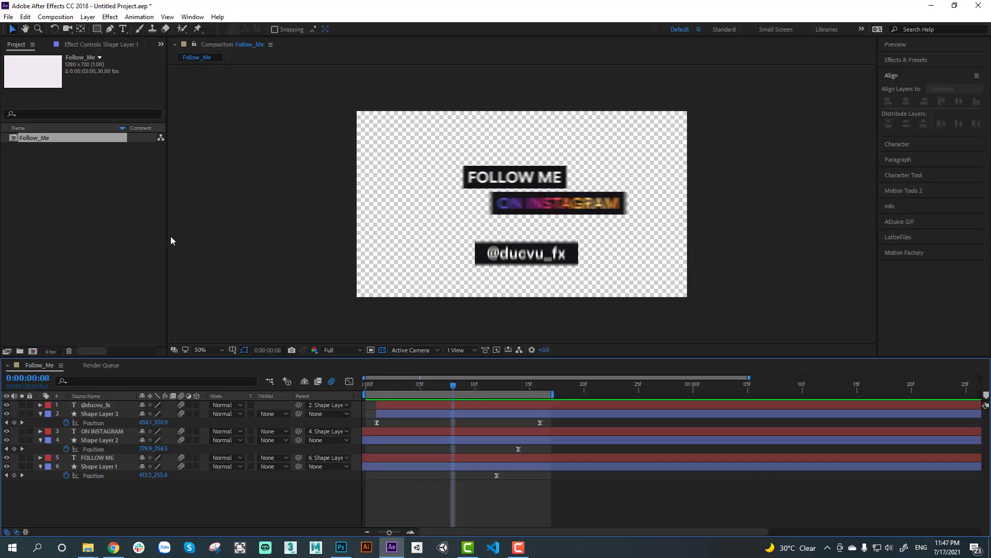
Check the Follow_Me composition's 30 fps frame rate, cancel unchanged, and return to Photoshop.
right_click(206, 193)
left_click(209, 192)
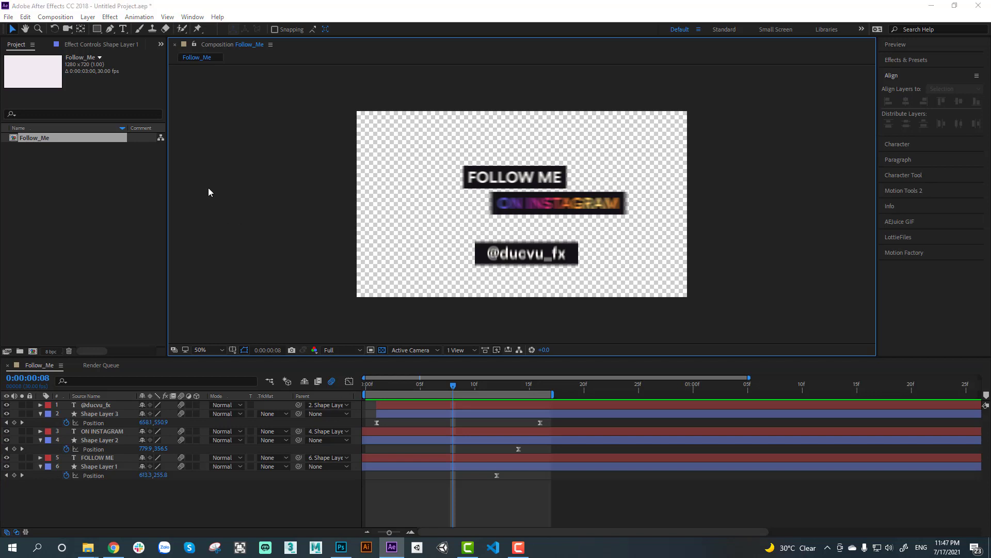
key("ctrl+k")
double_click(357, 193)
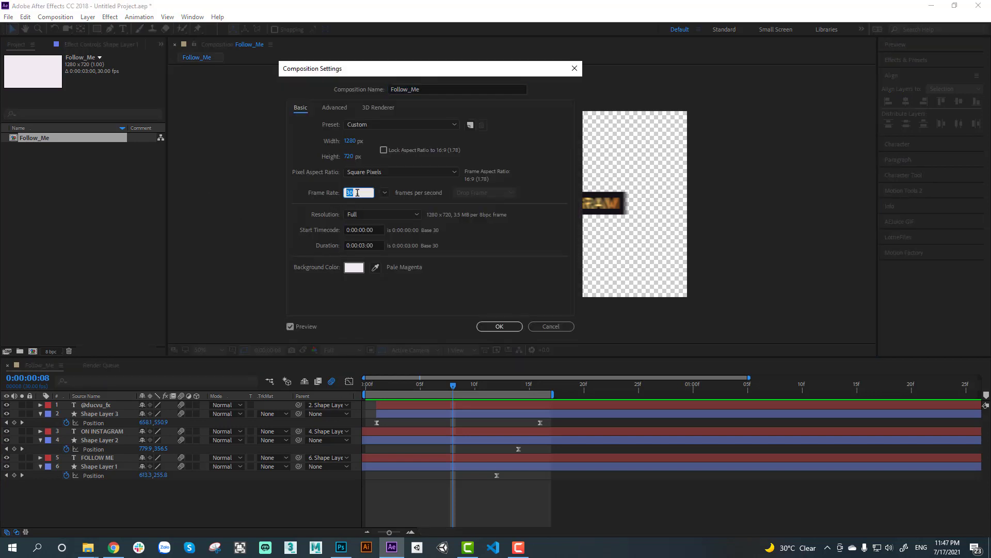
left_click(549, 331)
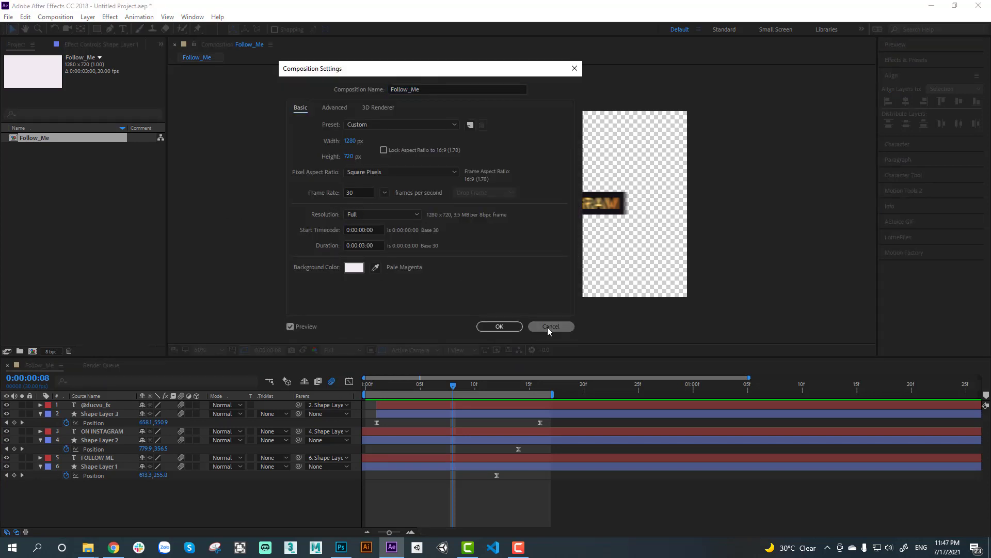
left_click(338, 545)
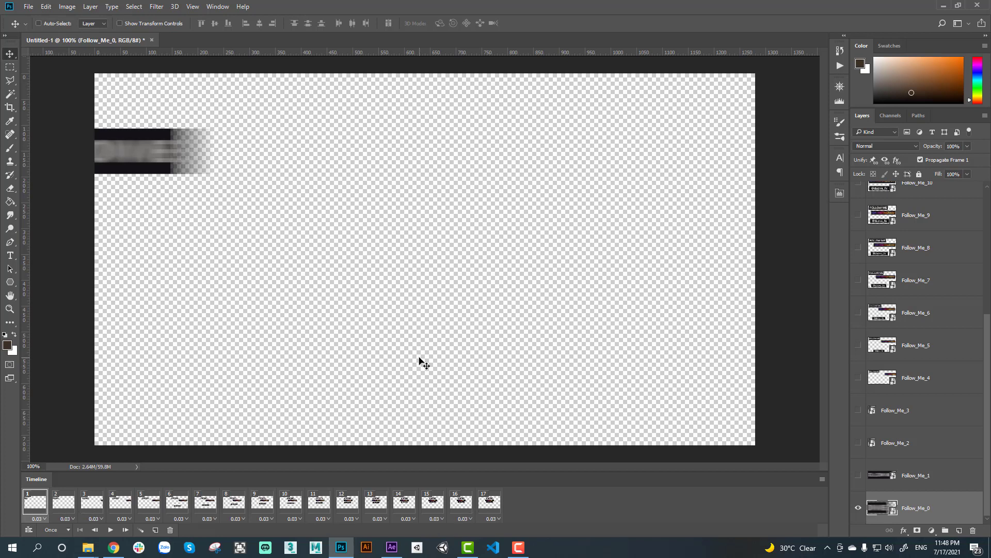
Play the frame animation through with looping left at Once.
left_click(110, 530)
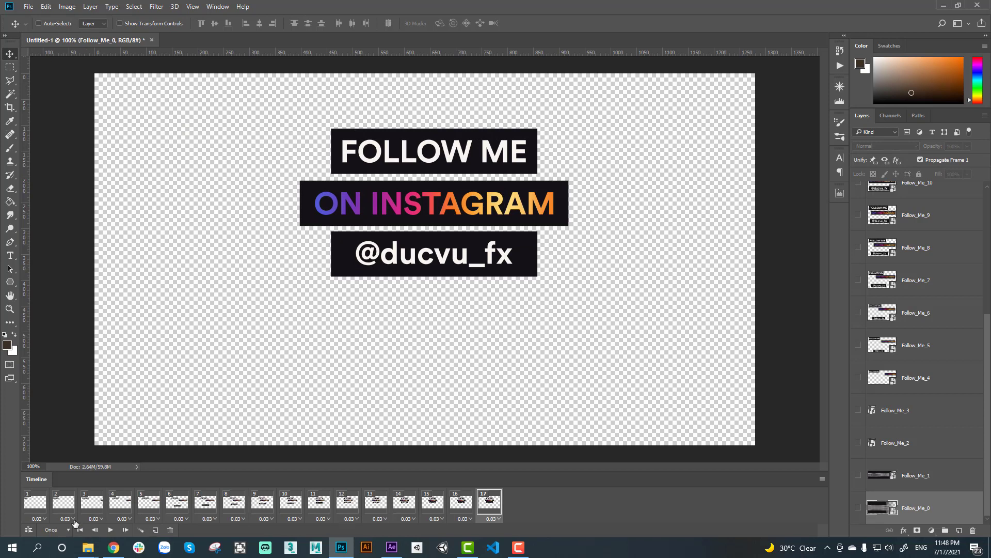
left_click(55, 529)
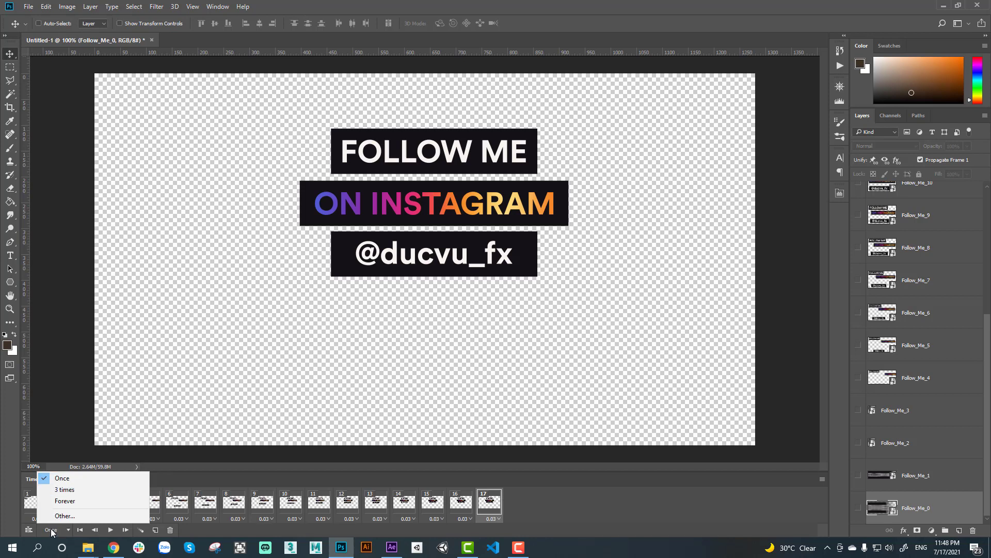
left_click(53, 532)
left_click(110, 530)
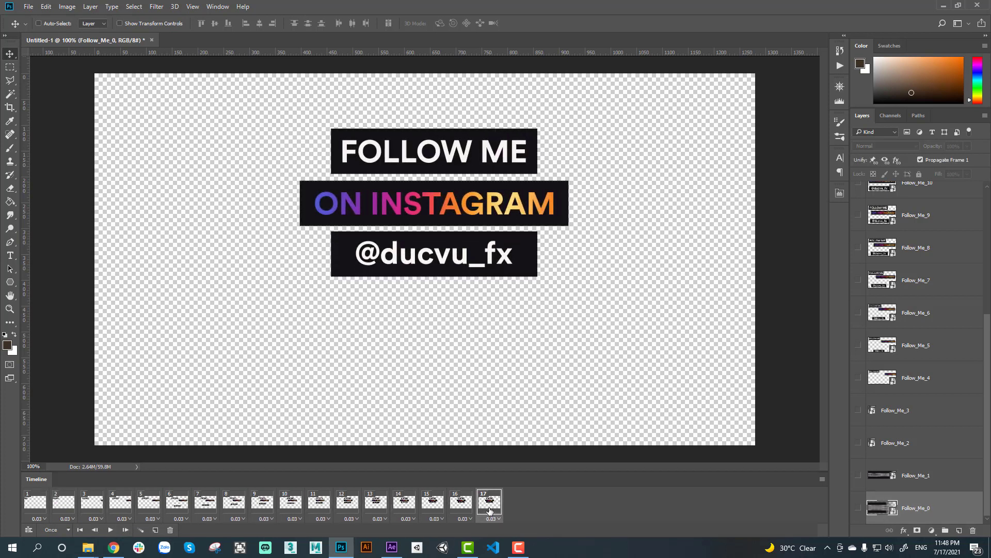
Set looping to Forever, preview the playback, then stop and select frame 17.
left_click(55, 531)
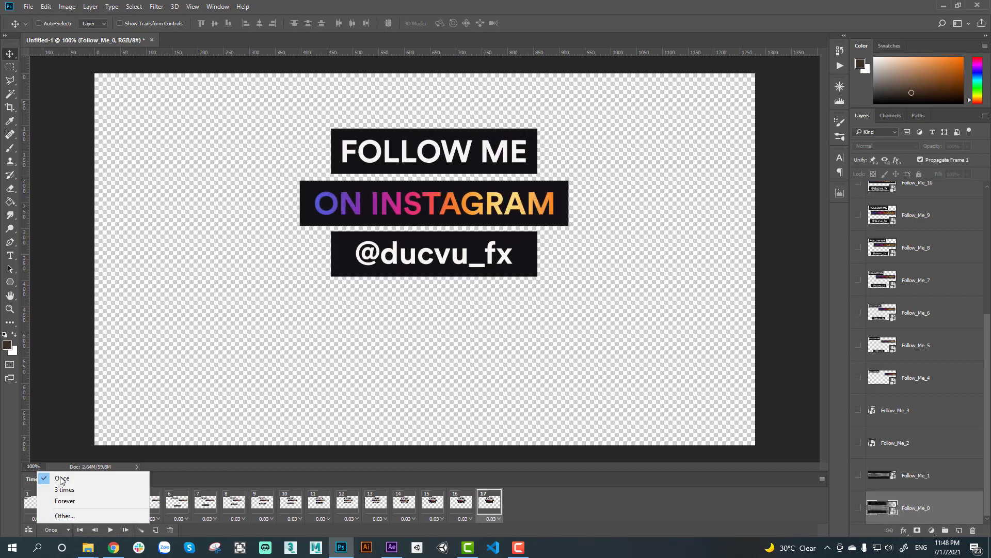
left_click(76, 501)
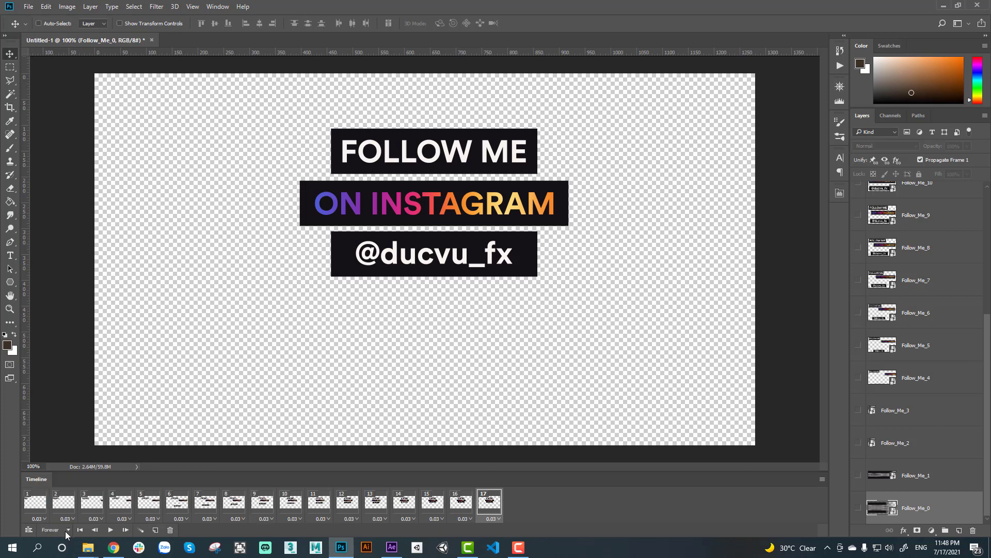
left_click(109, 531)
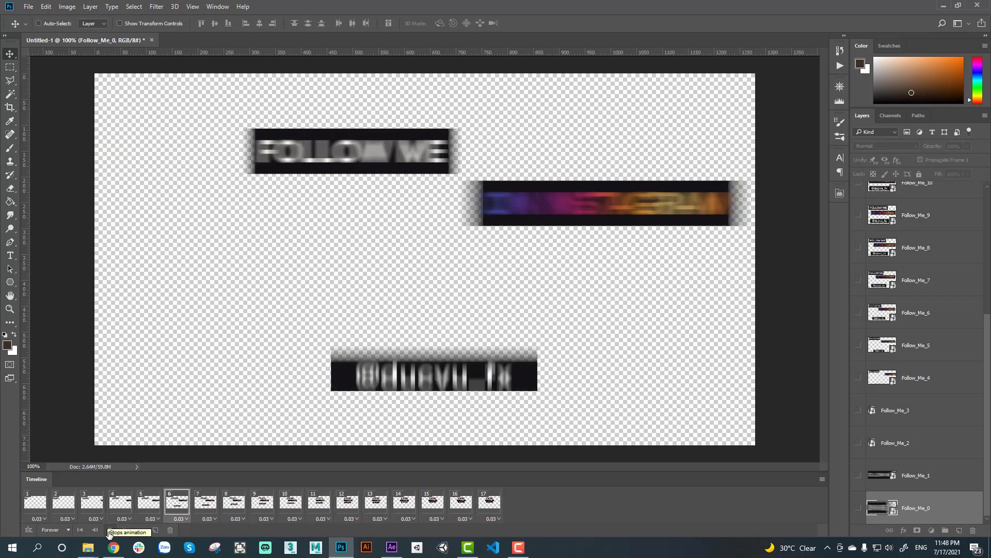
left_click(110, 531)
left_click(487, 510)
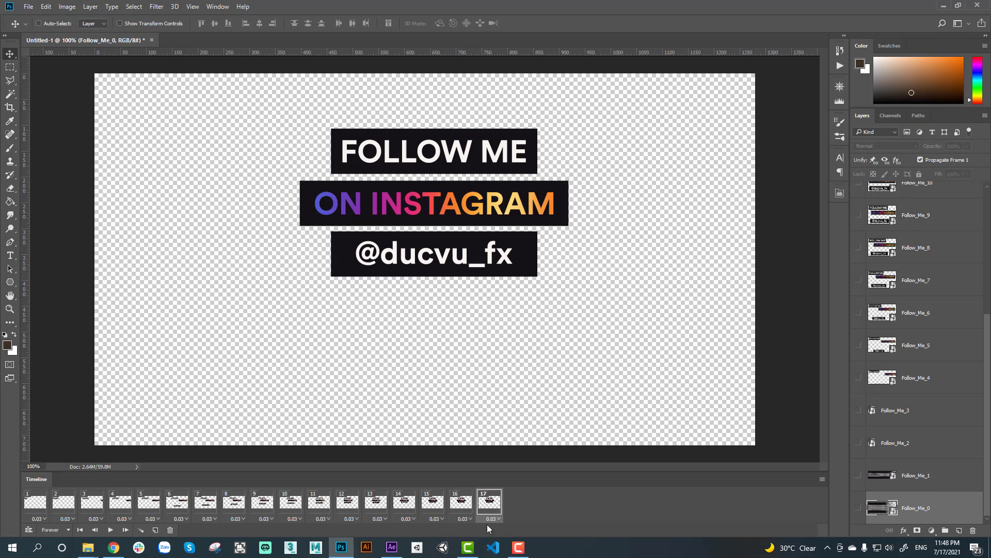
Give frame 17 a 1-second delay, then preview the animation from frame 1 and stop.
left_click(492, 519)
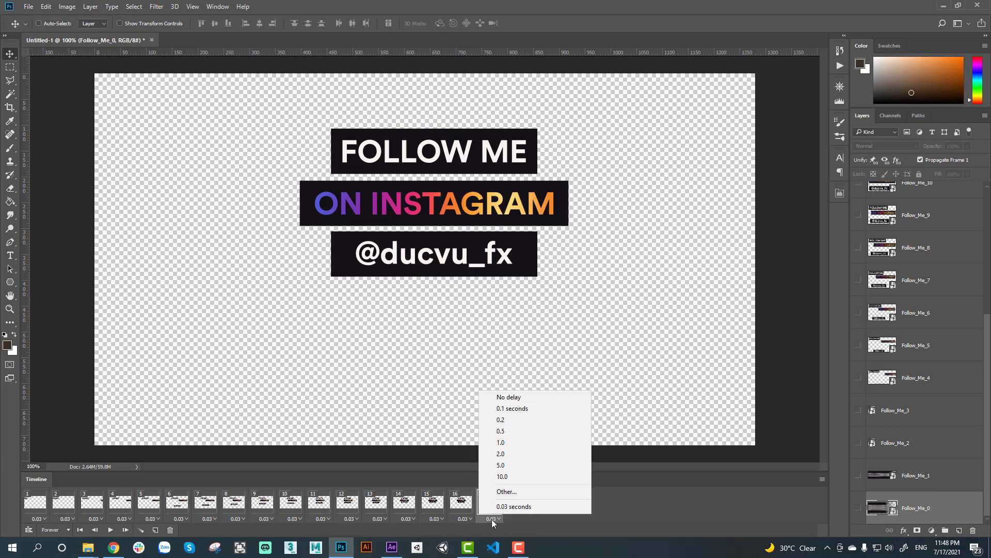
left_click(509, 442)
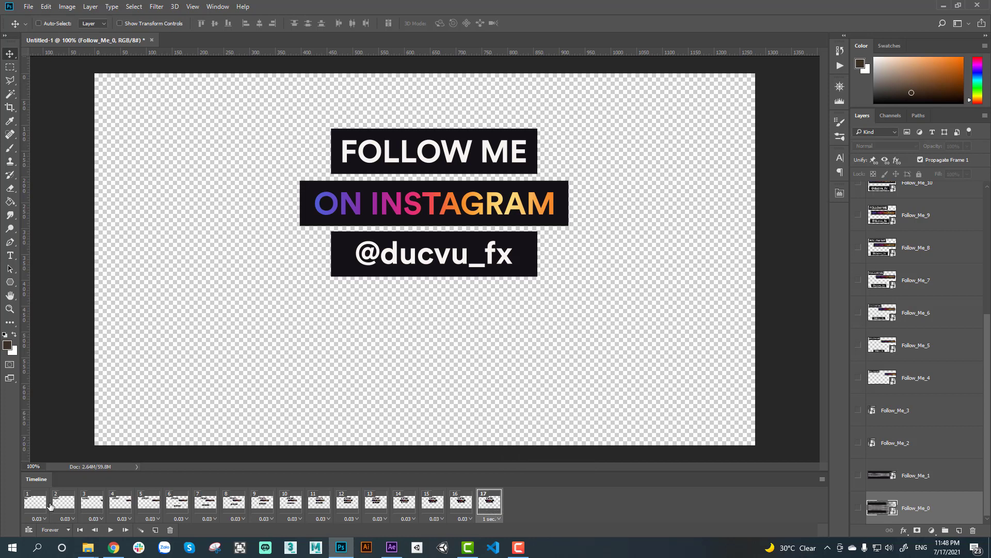
left_click(32, 503)
left_click(111, 529)
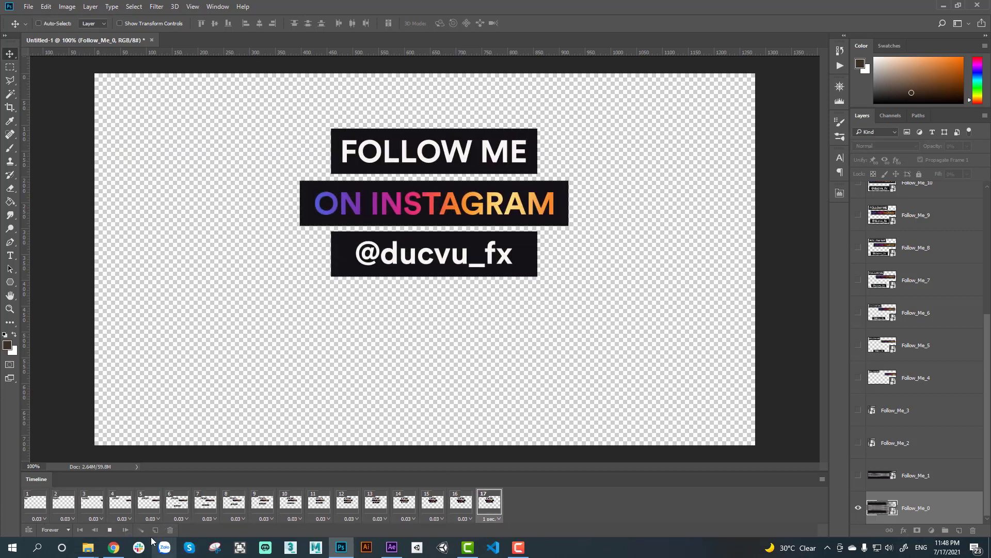
left_click(110, 529)
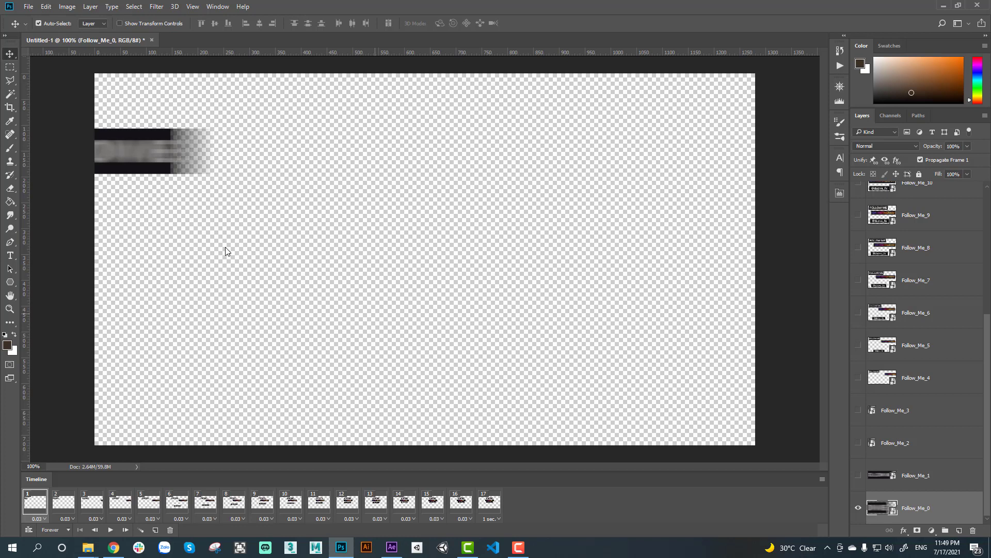
key("ctrl+alt+shift+s")
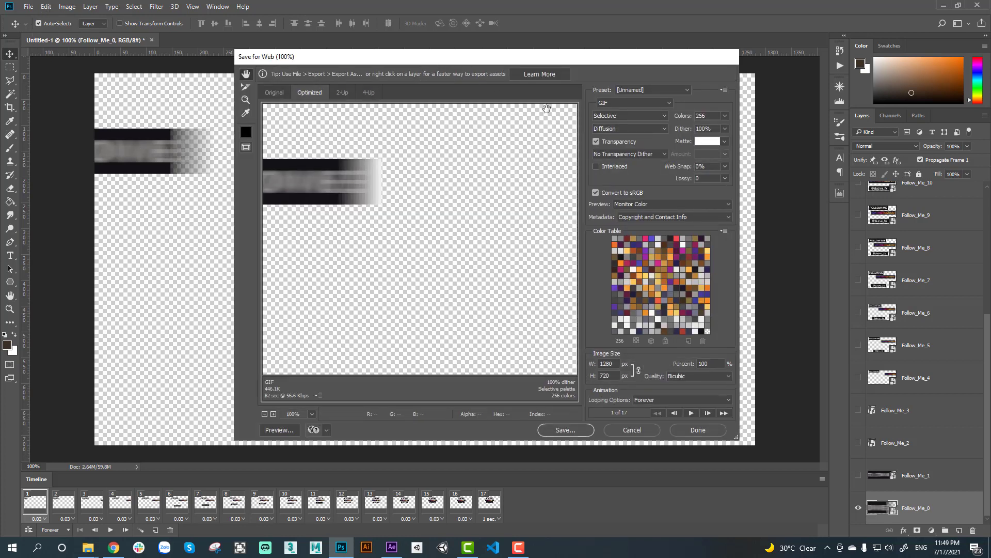
left_click(632, 430)
left_click(28, 7)
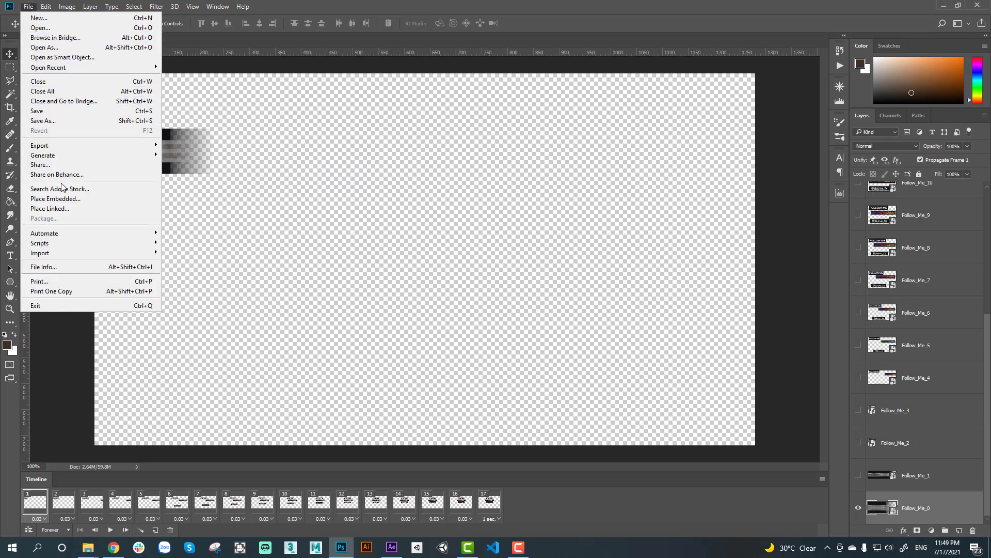
mouse_move(70, 150)
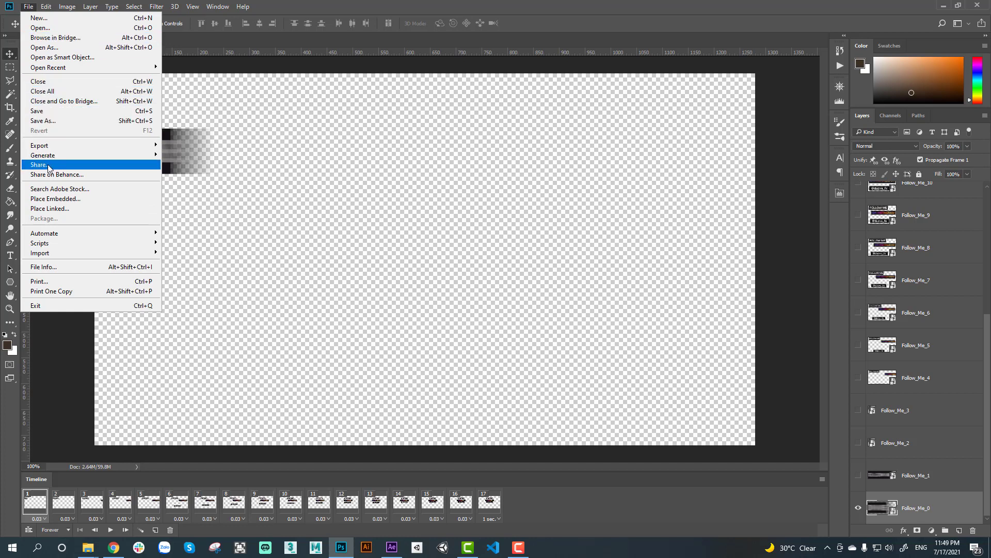
mouse_move(65, 237)
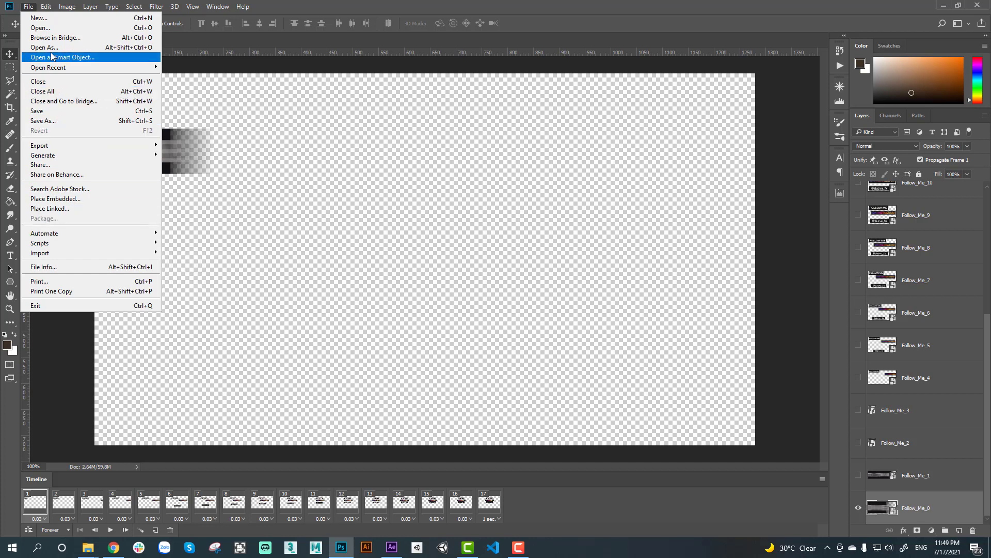
mouse_move(45, 12)
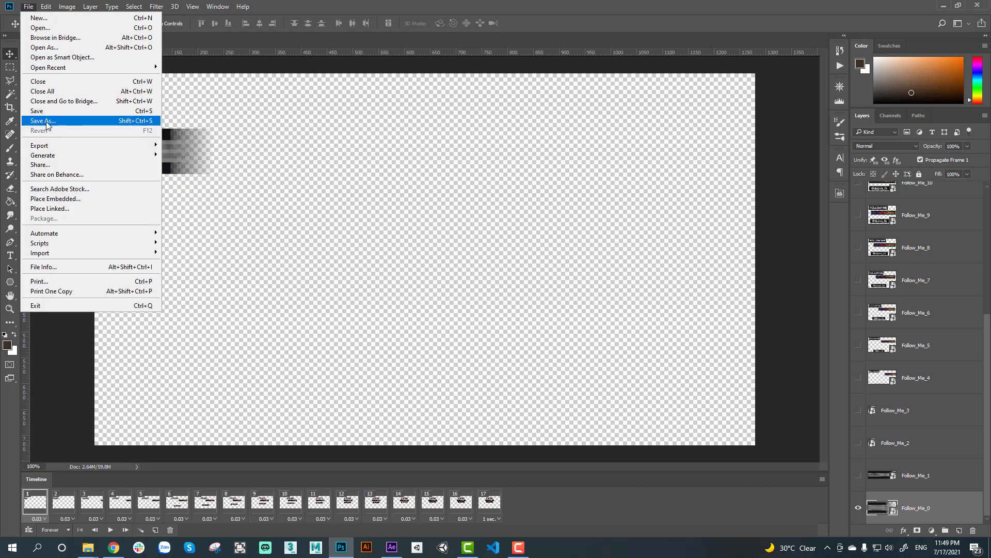
key("Escape")
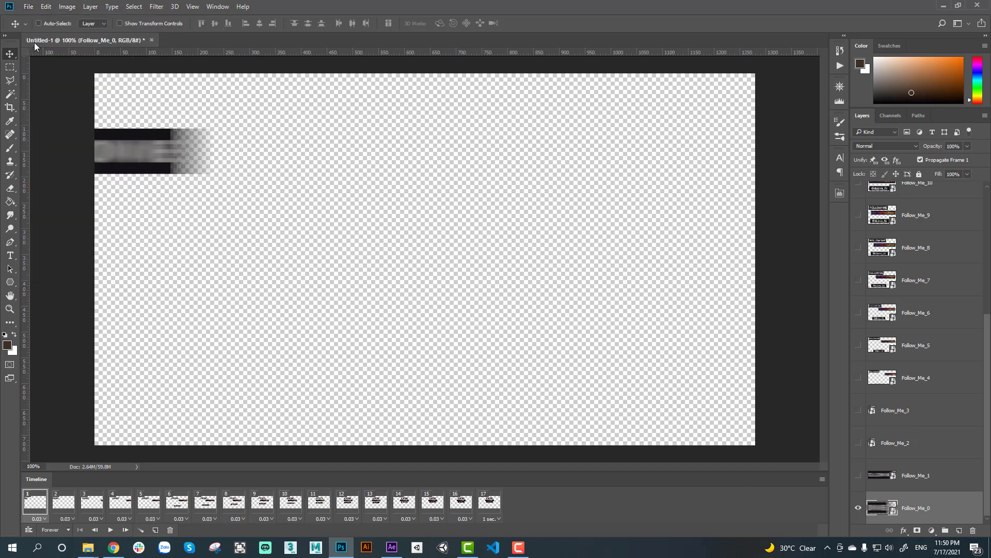
left_click(28, 6)
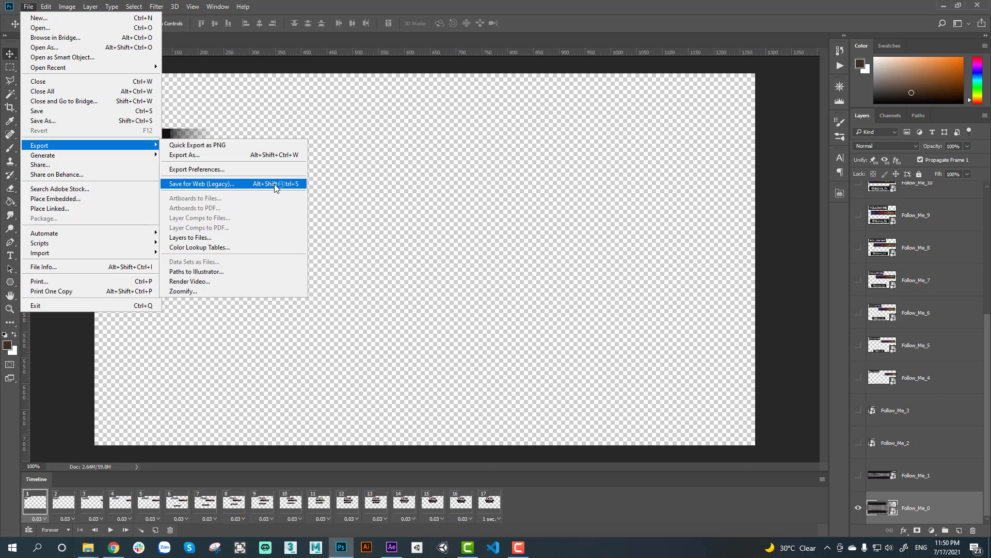
In Save for Web, keep GIF format, set width to 720 and looping to Forever.
left_click(34, 8)
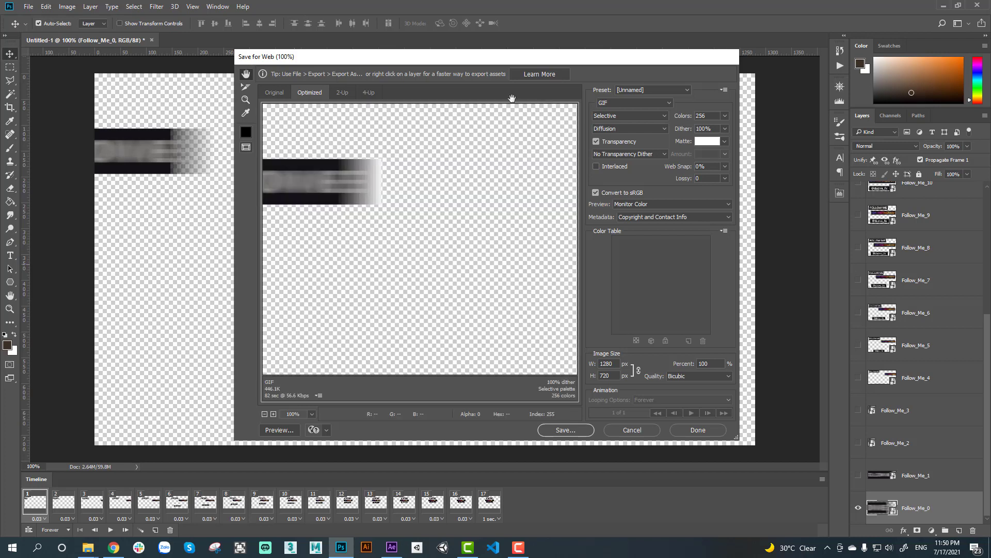
left_click(617, 102)
left_click(616, 103)
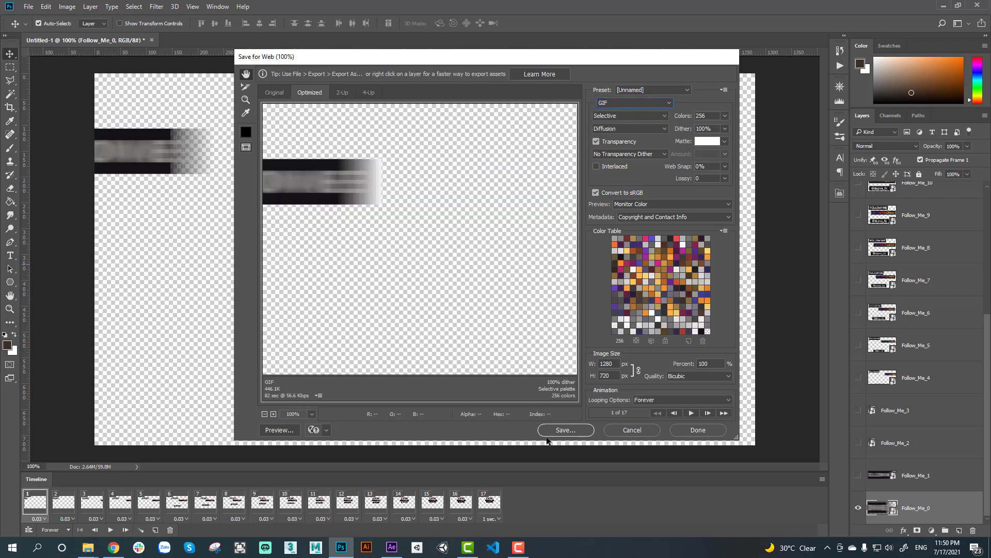
left_click(606, 364)
type("720")
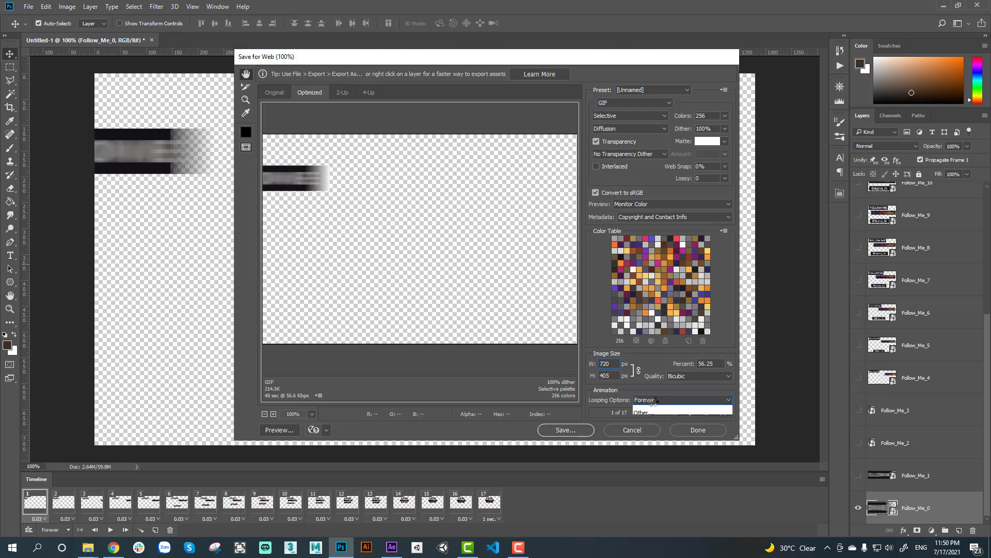
left_click(656, 400)
left_click(643, 421)
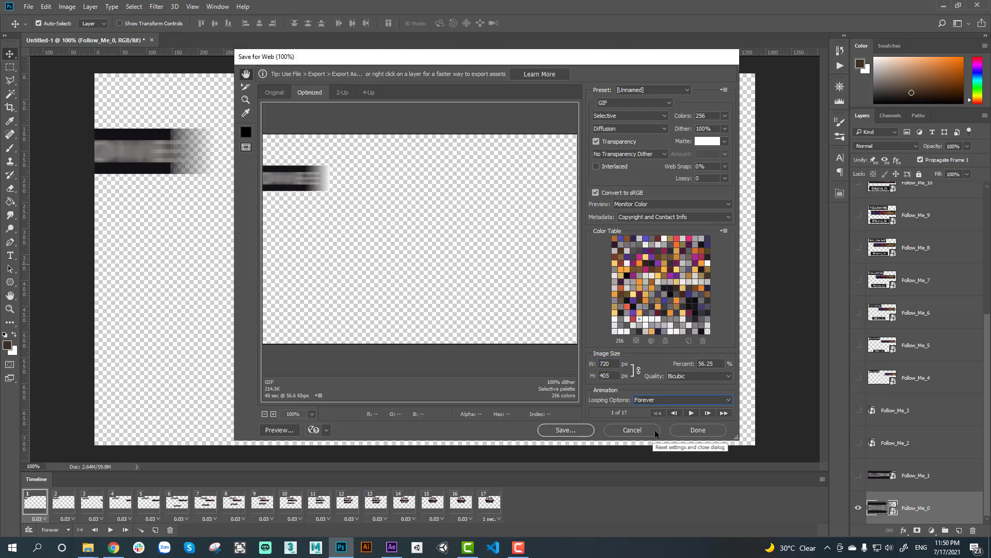
Save the GIF as follow_me in the Desktop follow folder.
left_click(571, 433)
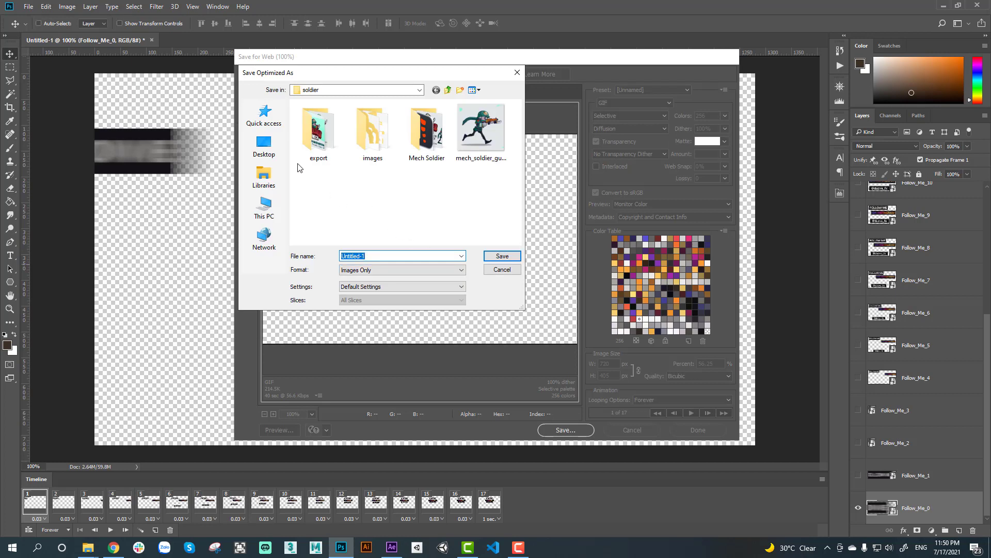
left_click(264, 145)
scroll(373, 180, "down", 5)
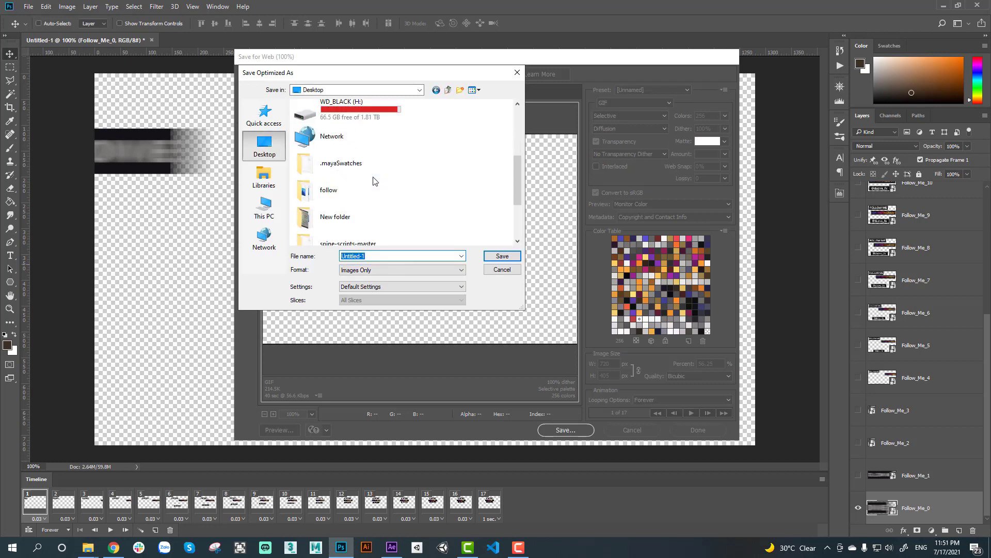
double_click(345, 192)
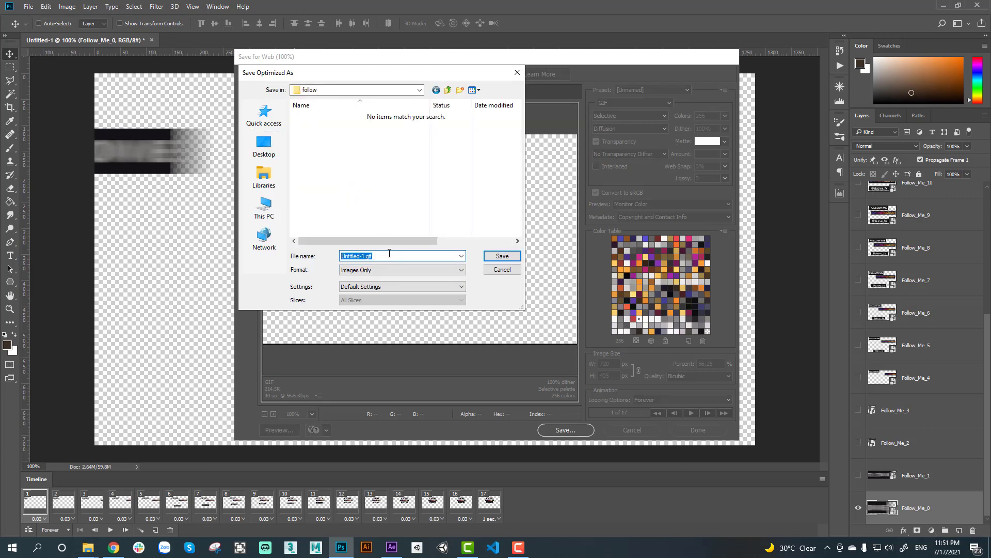
type("follow_me")
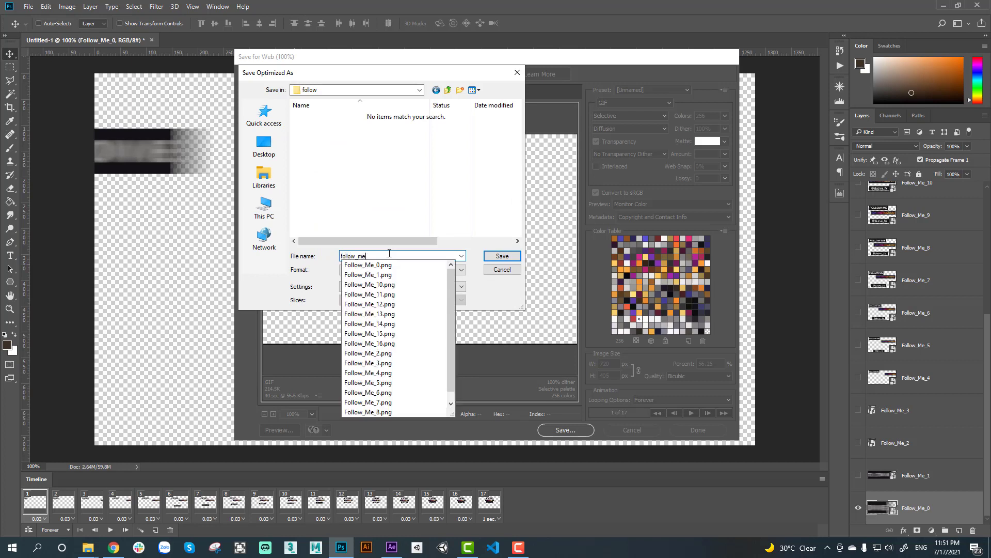
key("Return")
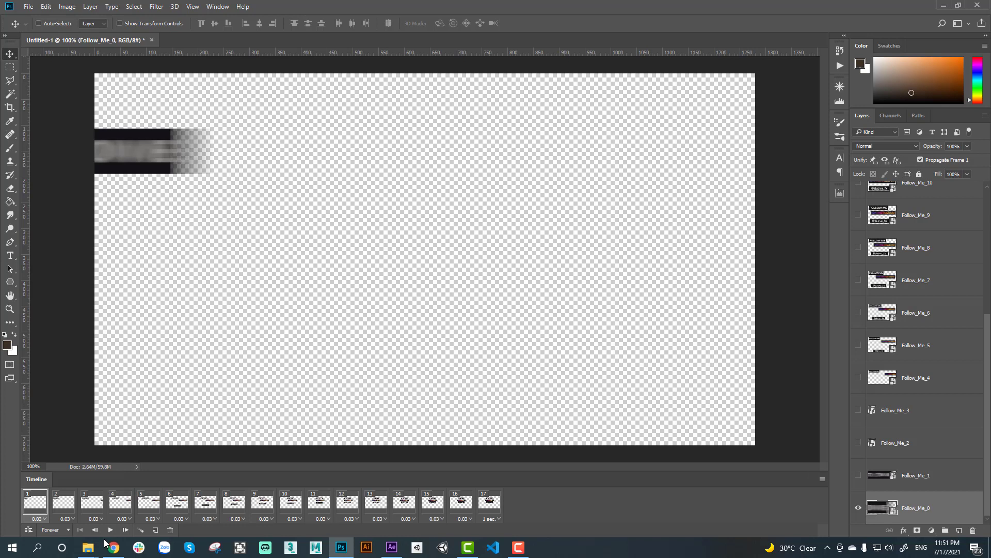
Watch follow_me.gif in Photos from the follow folder, close it, and return to After Effects.
mouse_move(106, 543)
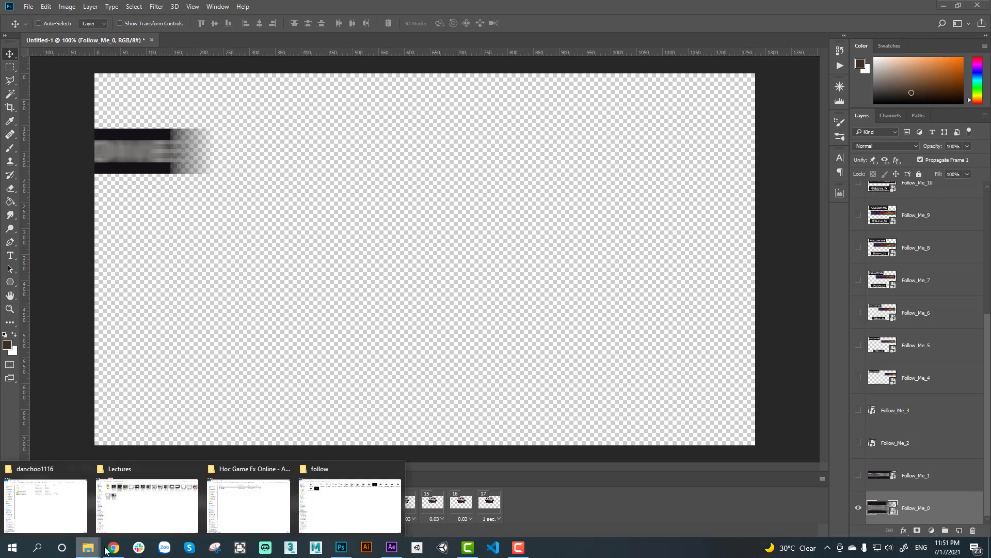
left_click(334, 505)
double_click(116, 68)
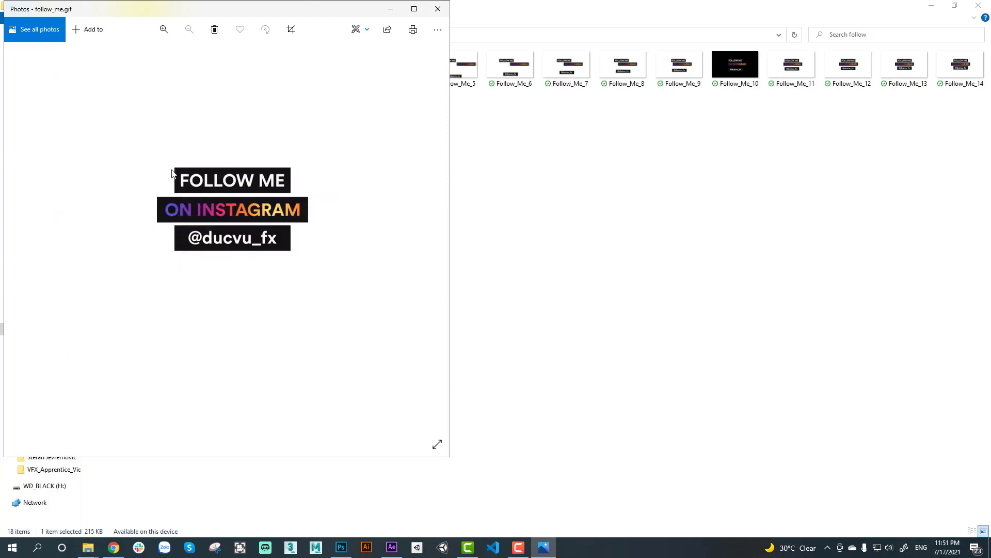
left_click(438, 8)
left_click(968, 466)
left_click(399, 214)
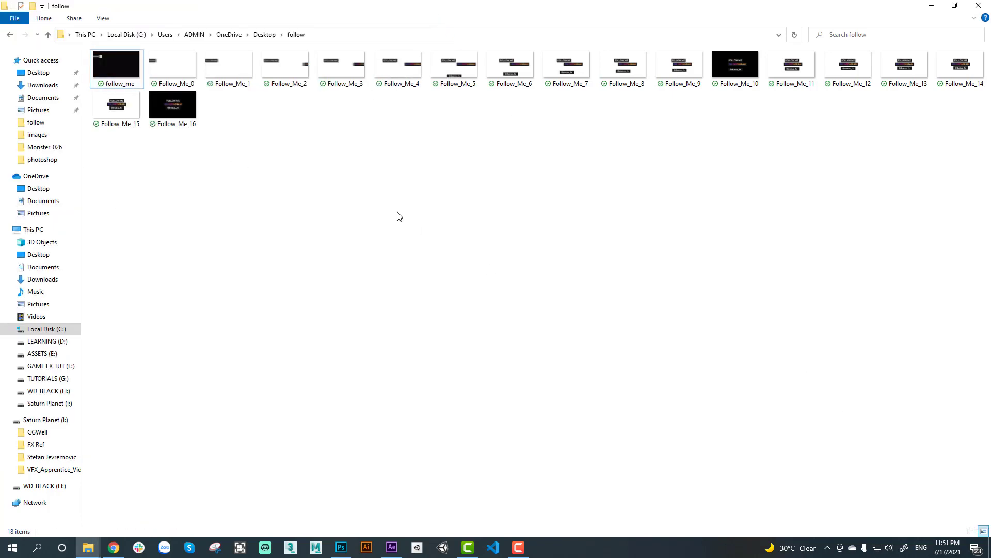
left_click(395, 543)
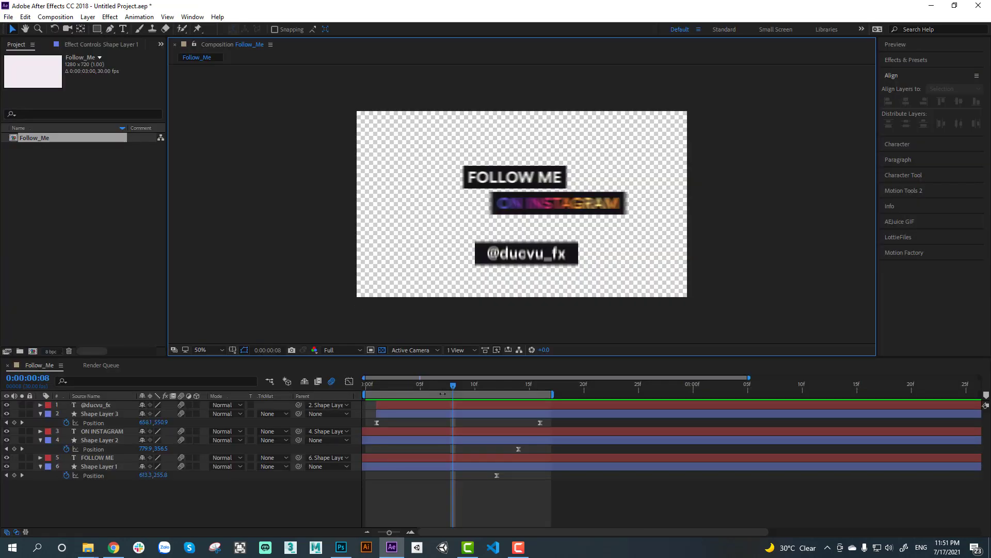
Preview the titles animating in, then close Photoshop's Untitled-1 document without saving.
left_click(368, 384)
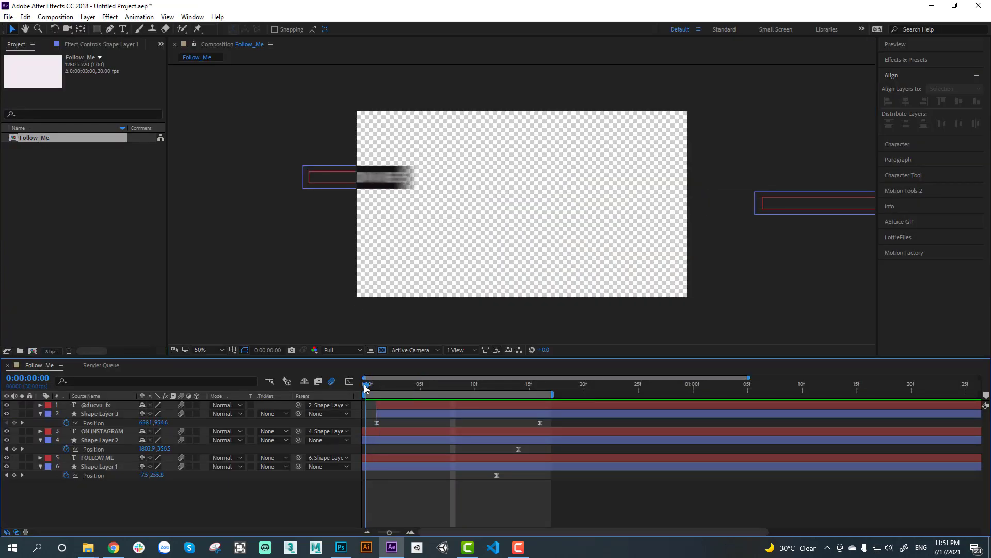
left_click_drag(373, 386, 457, 399)
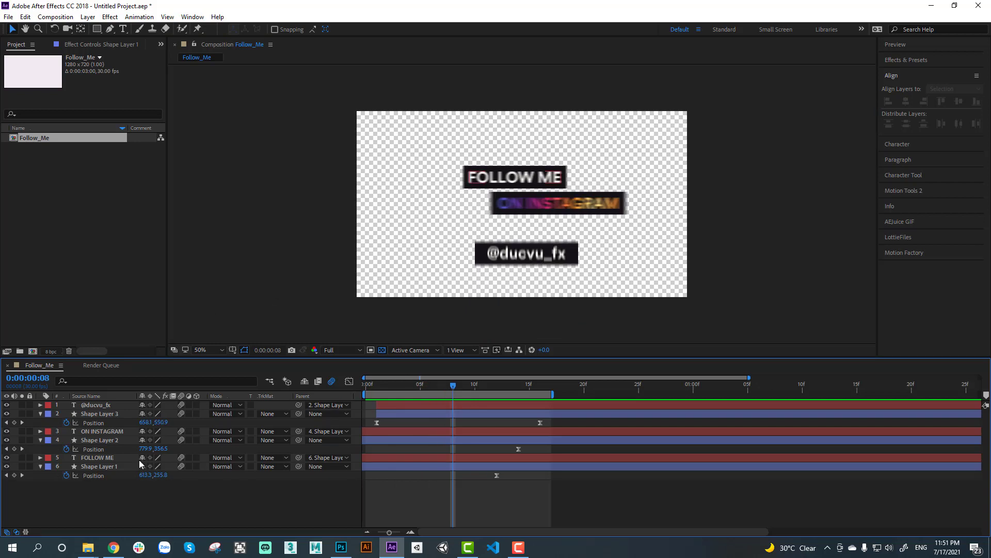
left_click(343, 552)
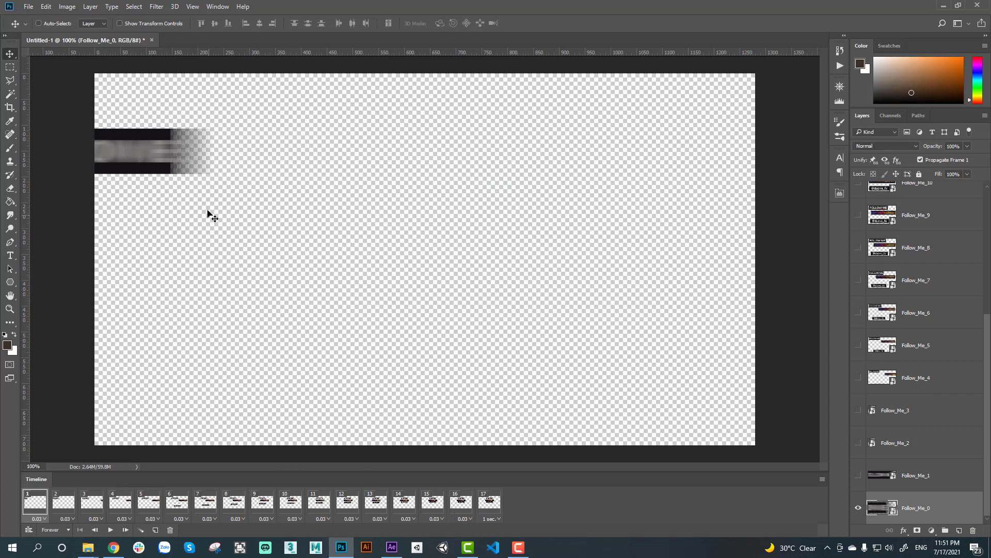
left_click(151, 40)
left_click(498, 206)
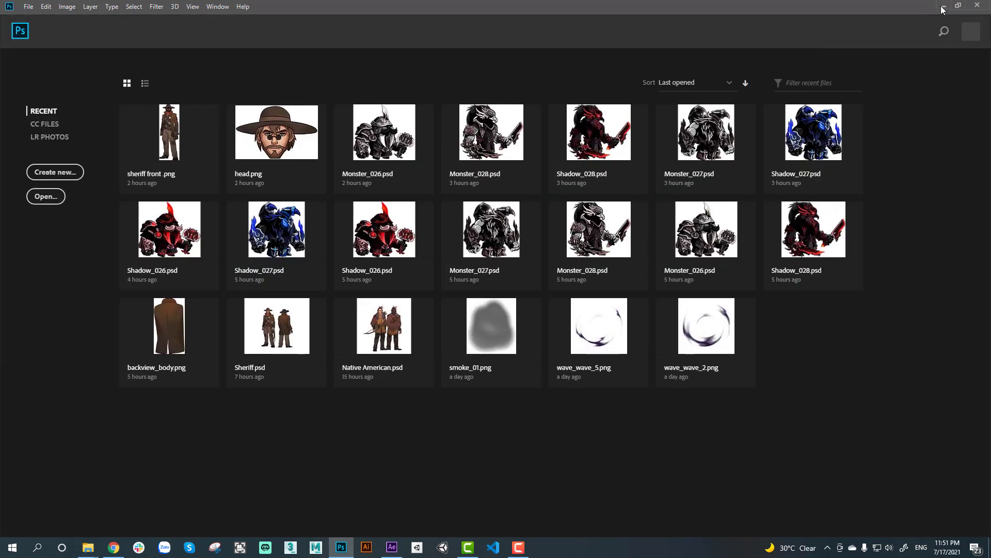
Back in After Effects, re-preview the titles from frame one and expand the AEJuice GIF render options.
key("alt+Tab")
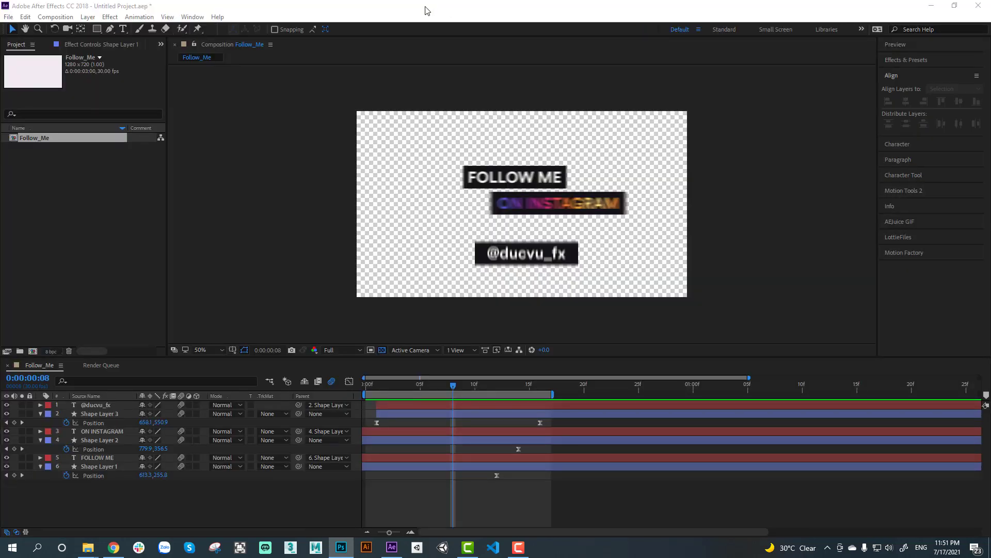
left_click(363, 386)
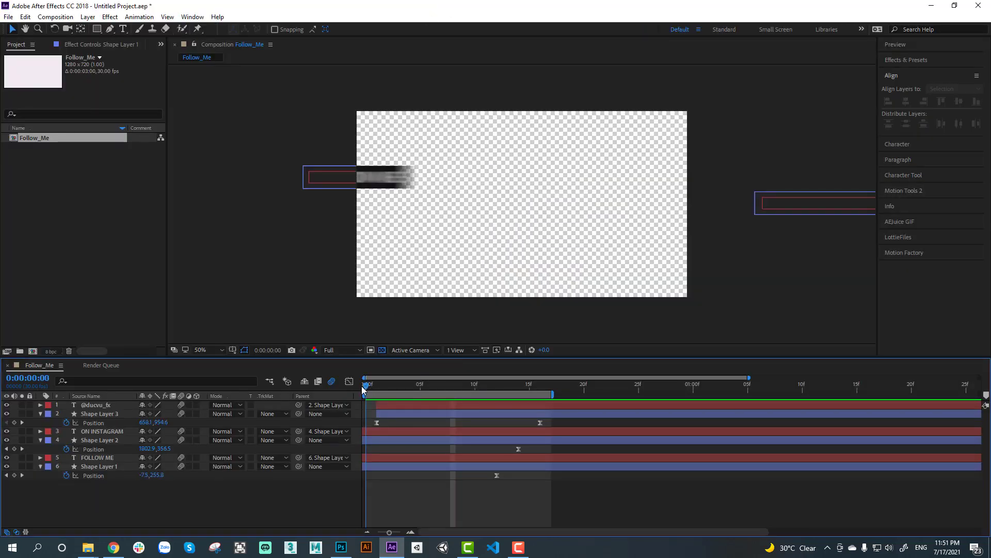
left_click_drag(363, 386, 420, 396)
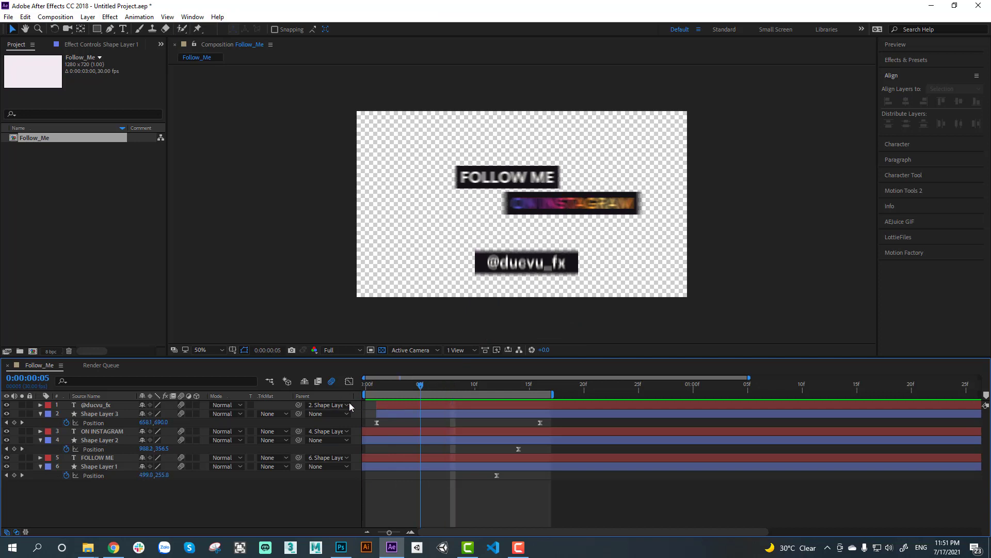
key("Home")
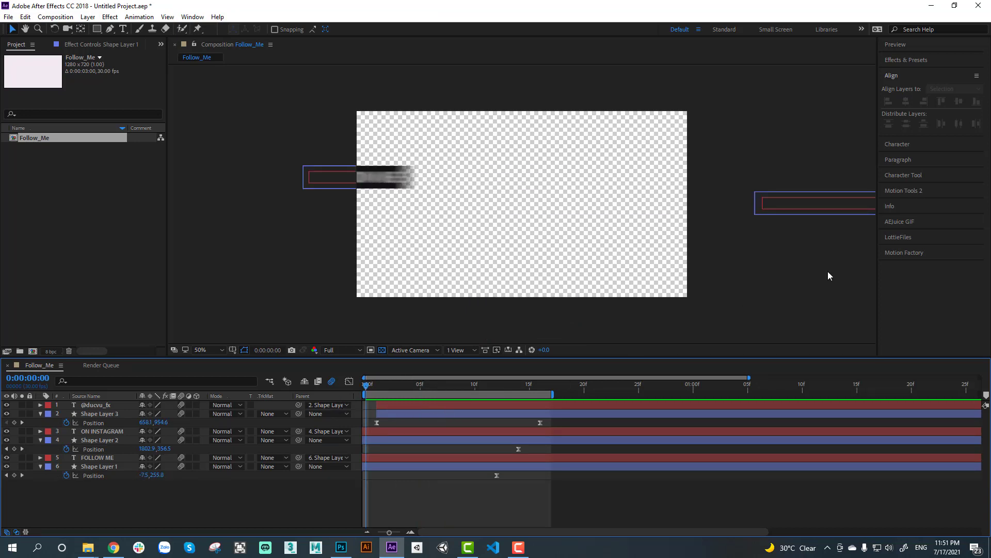
left_click(922, 222)
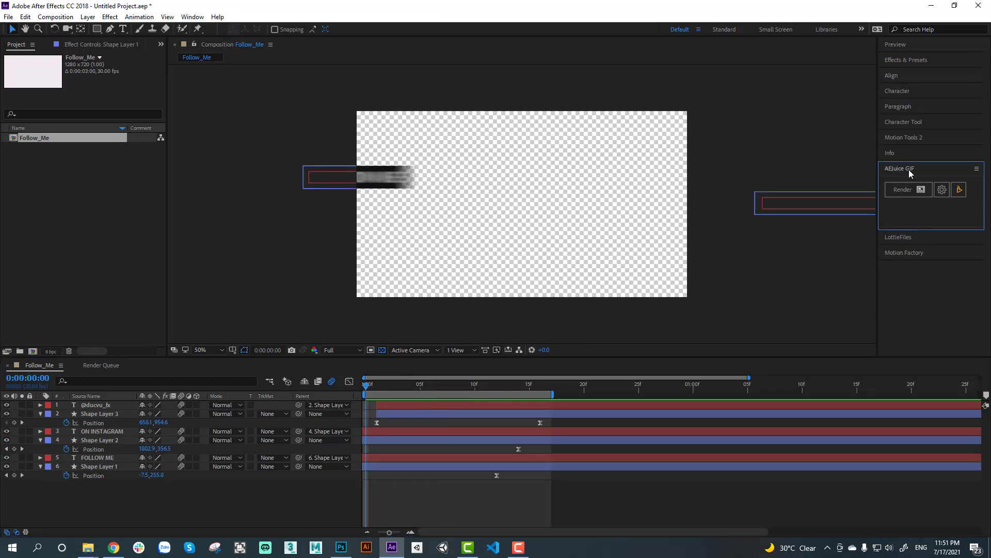
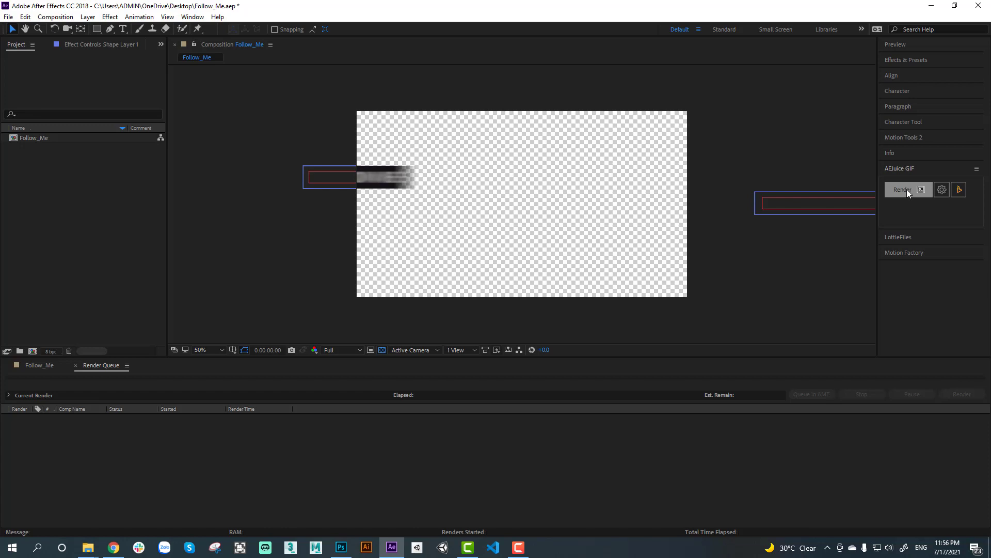
Render the Follow_Me composition to a GIF from the AEJuice GIF panel.
left_click(906, 189)
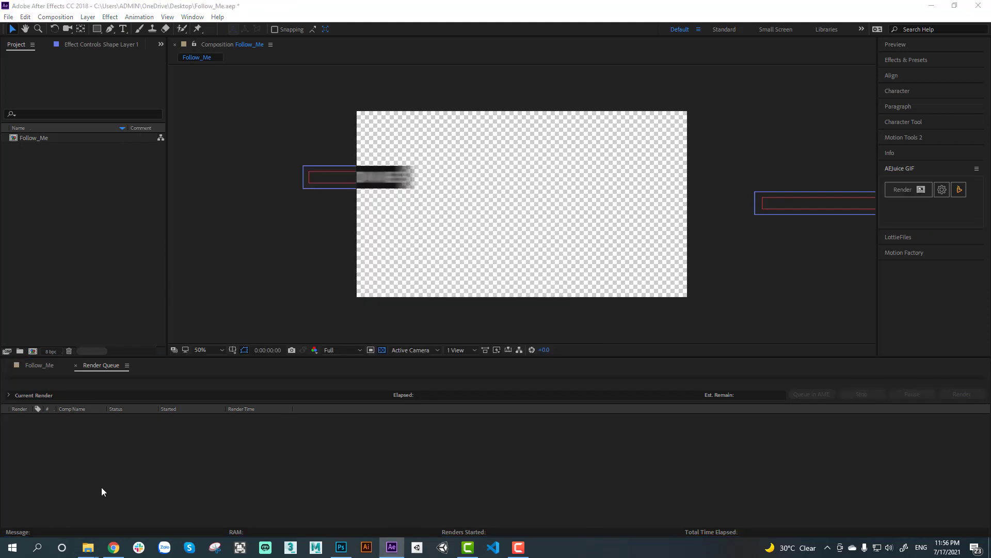
Open Follow_Me.gif from the Desktop folder in Photos to preview it.
mouse_move(88, 546)
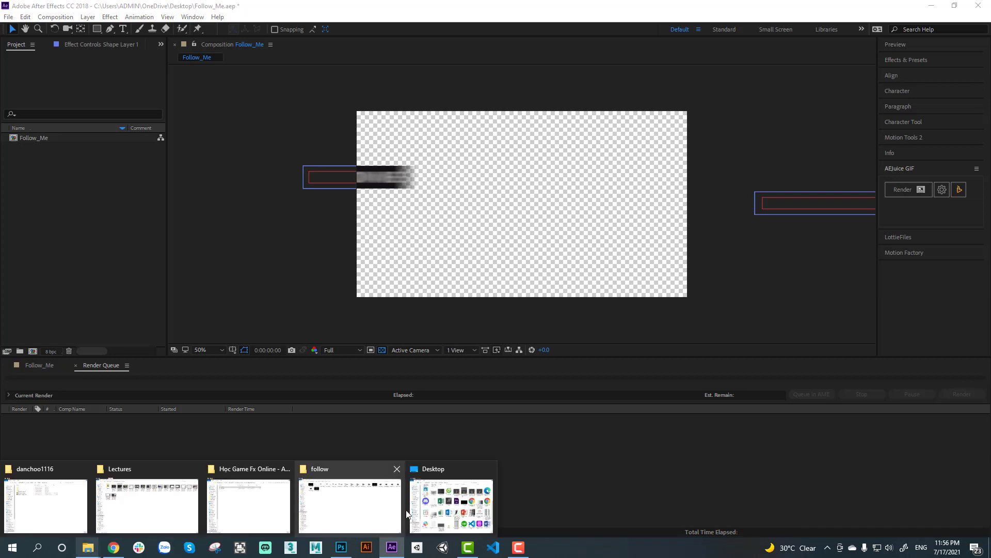
left_click(451, 503)
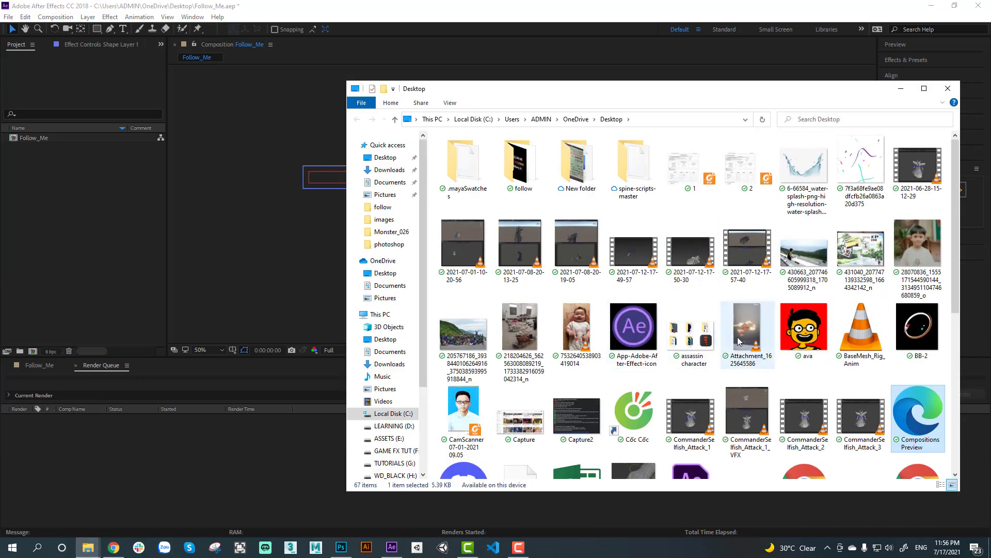
scroll(737, 337, "down", 3)
left_click(748, 262)
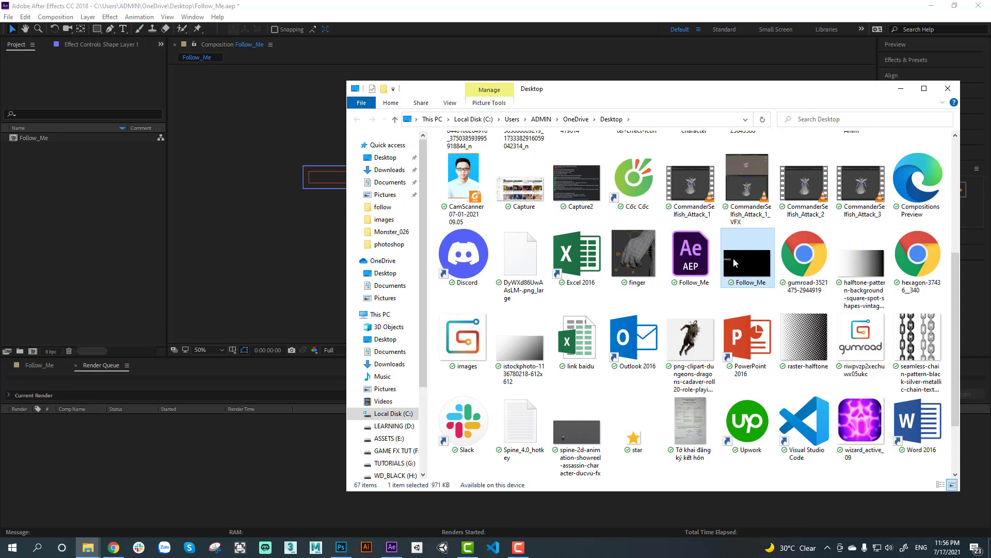
double_click(745, 267)
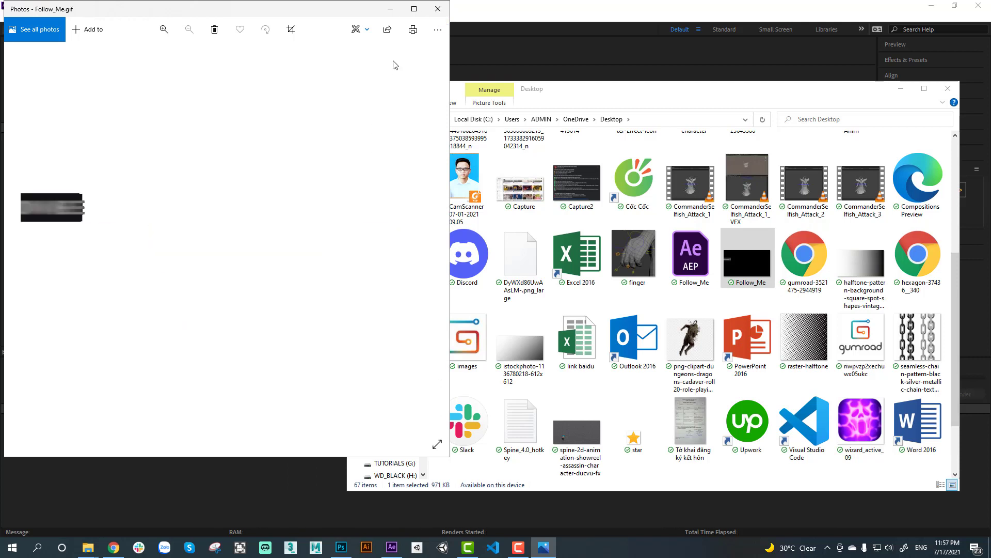
Close the preview and permanently delete Follow_Me.gif with Shift+Delete.
left_click(439, 10)
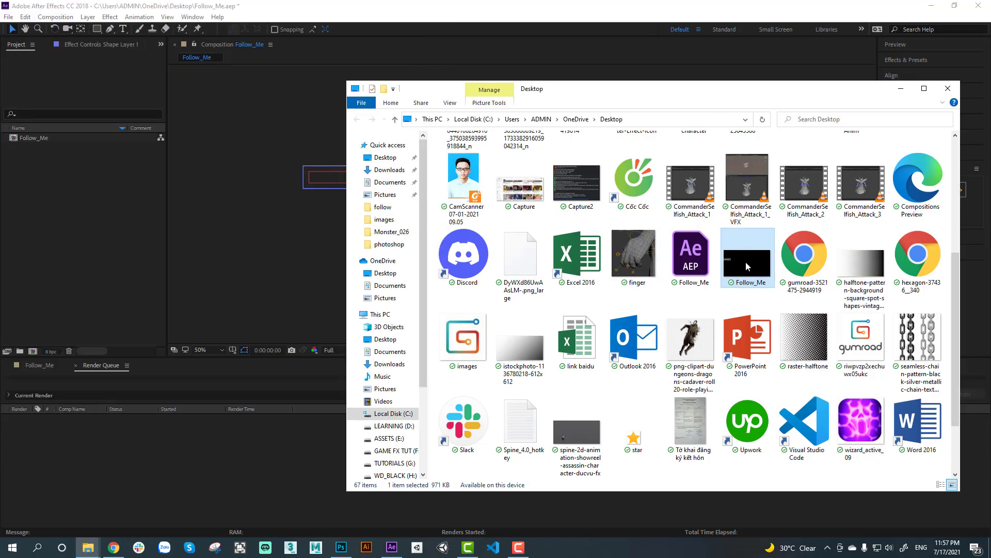
key("shift+Delete")
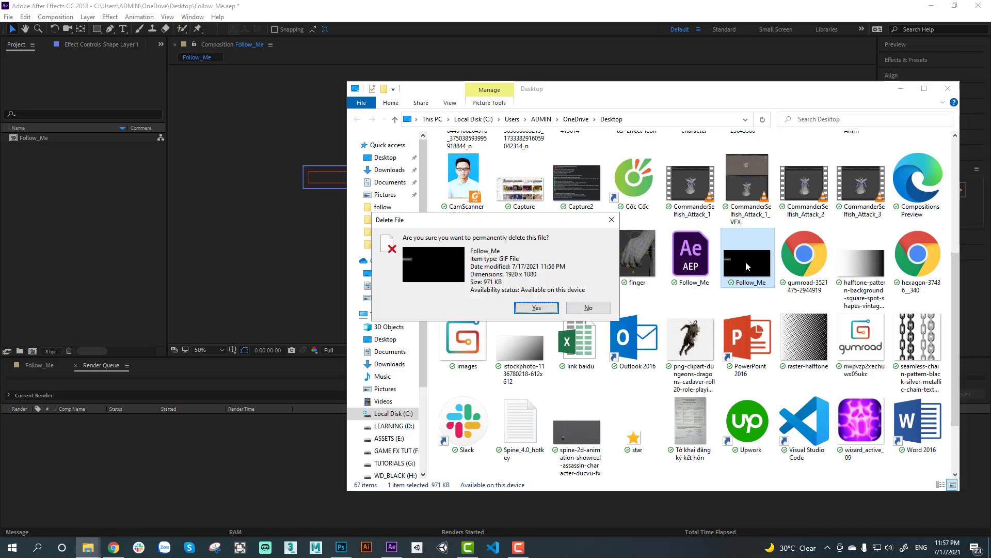
left_click(536, 308)
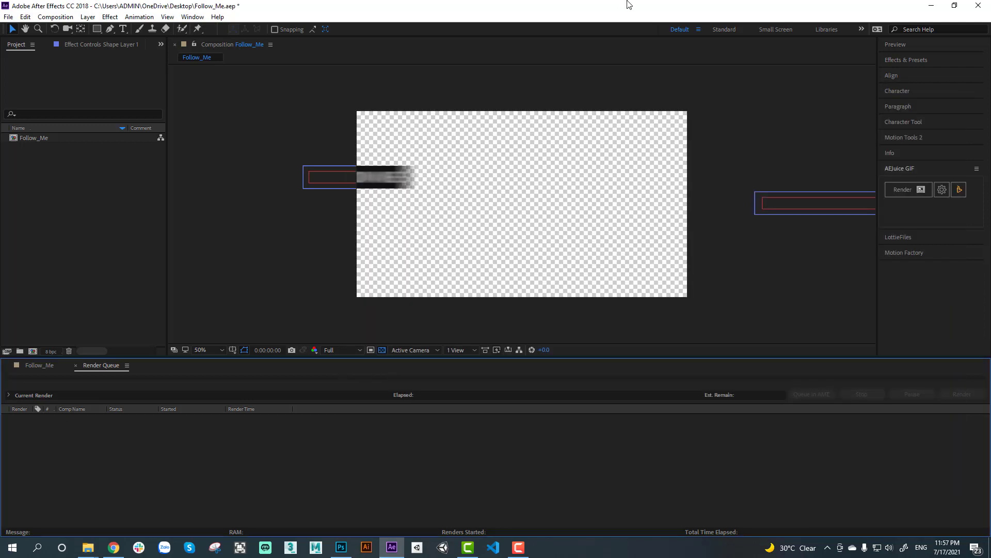
Change the AEJuice GIF resize width from 1920 to 720 px, then re-render Follow_Me.
left_click(630, 4)
left_click(942, 191)
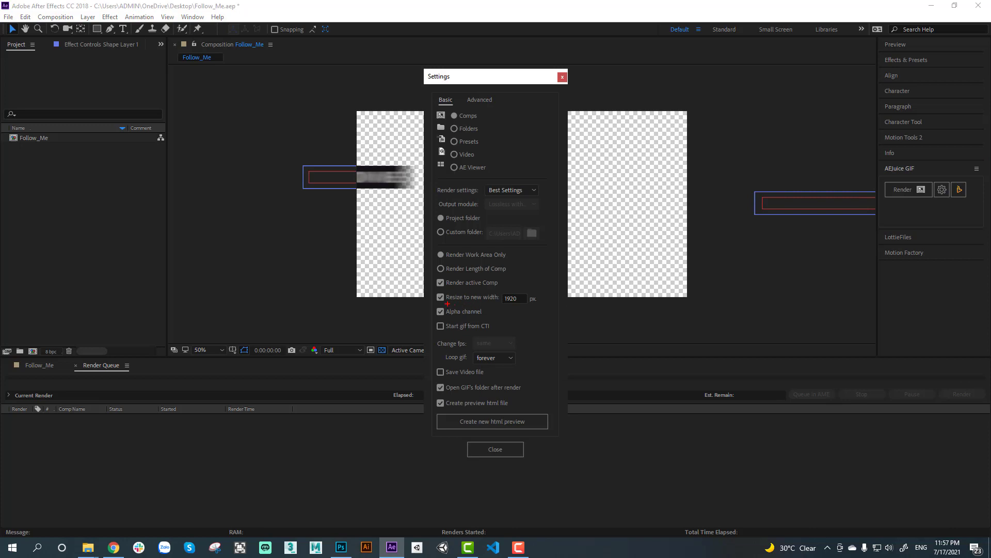
left_click_drag(447, 303, 495, 297)
key("Escape")
type("72")
key("Tab")
left_click(561, 78)
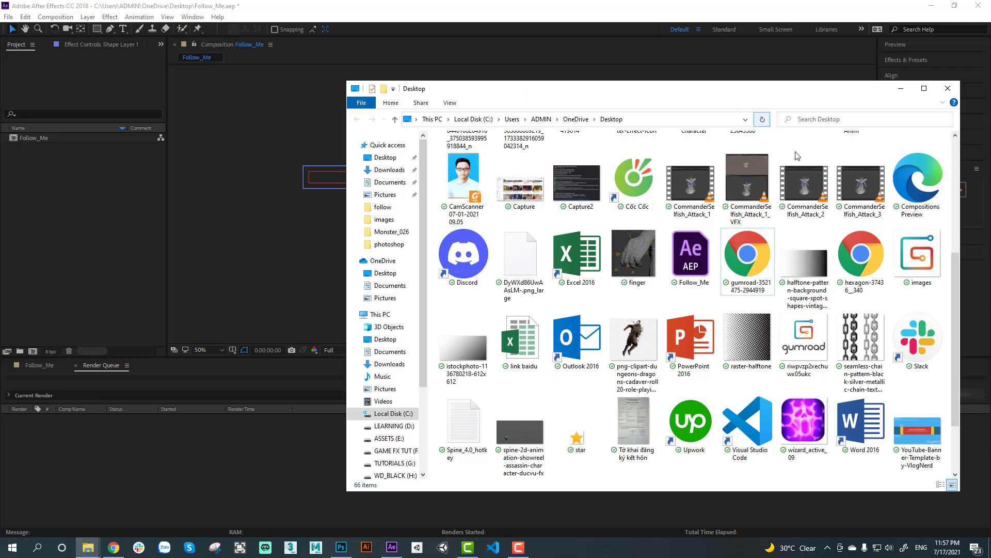
left_click(742, 5)
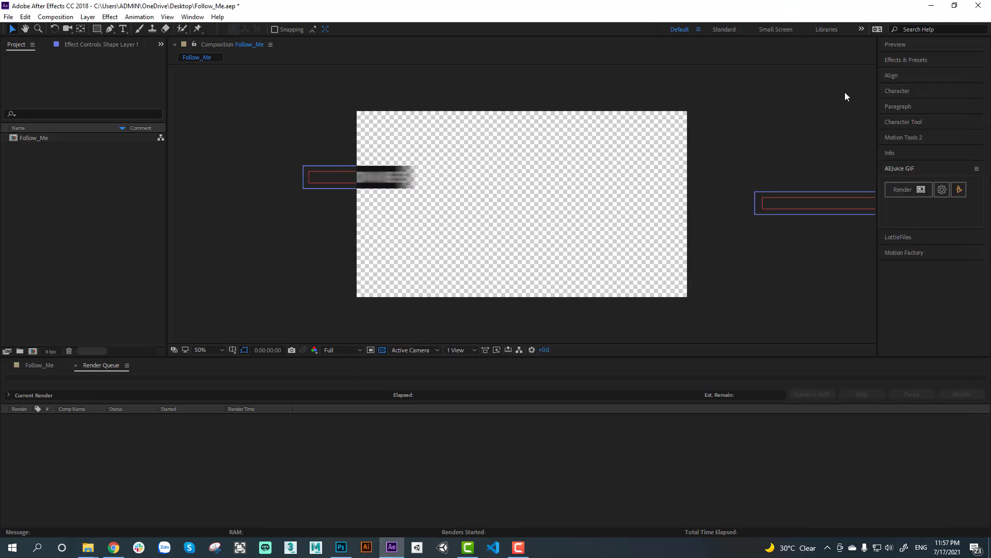
left_click(902, 190)
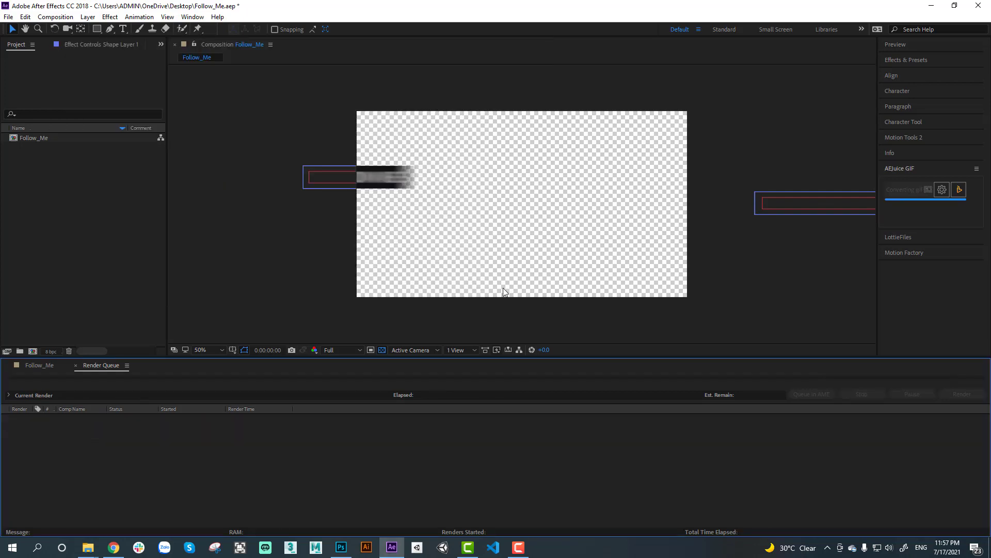
Preview the newly rendered Follow_Me.gif from the Desktop folder in Photos.
mouse_move(88, 548)
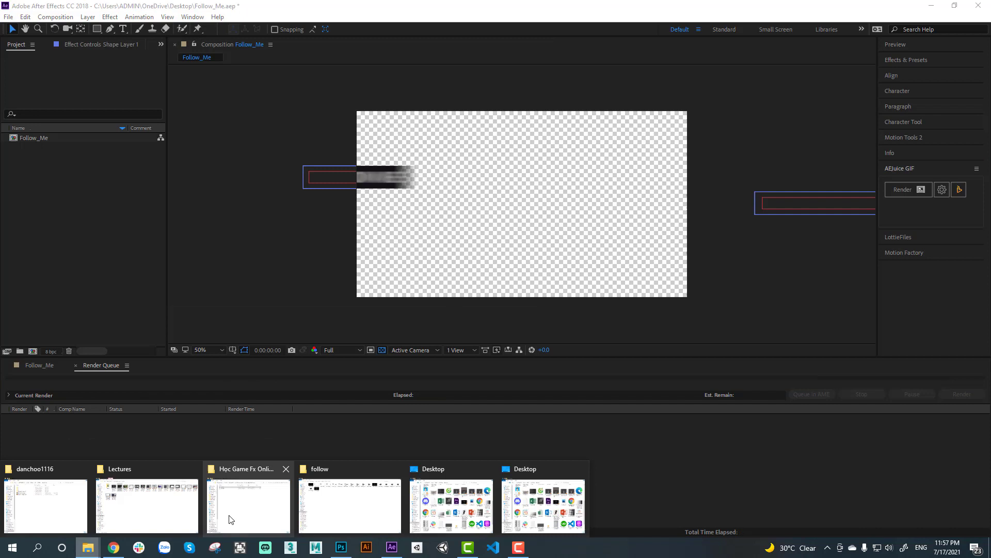
left_click(541, 510)
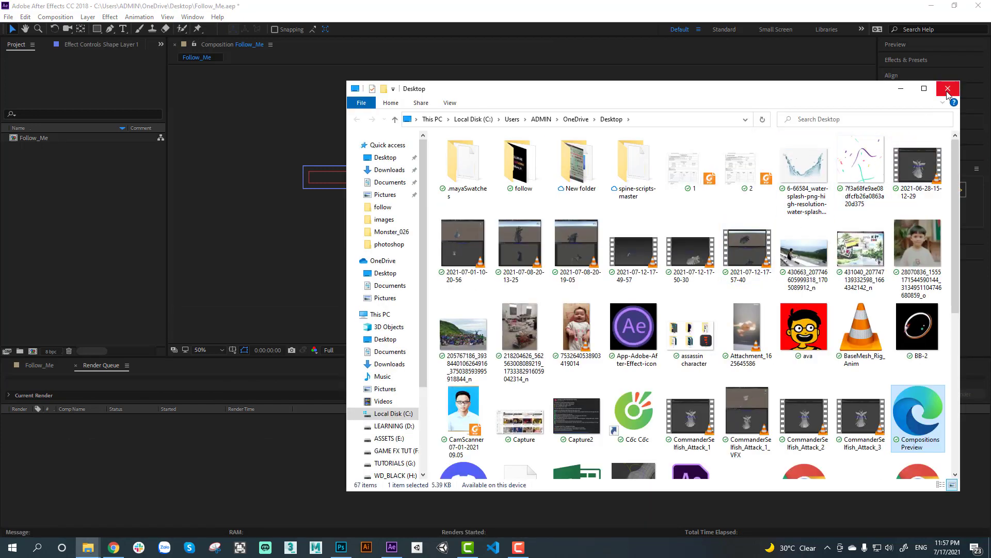
scroll(757, 307, "down", 3)
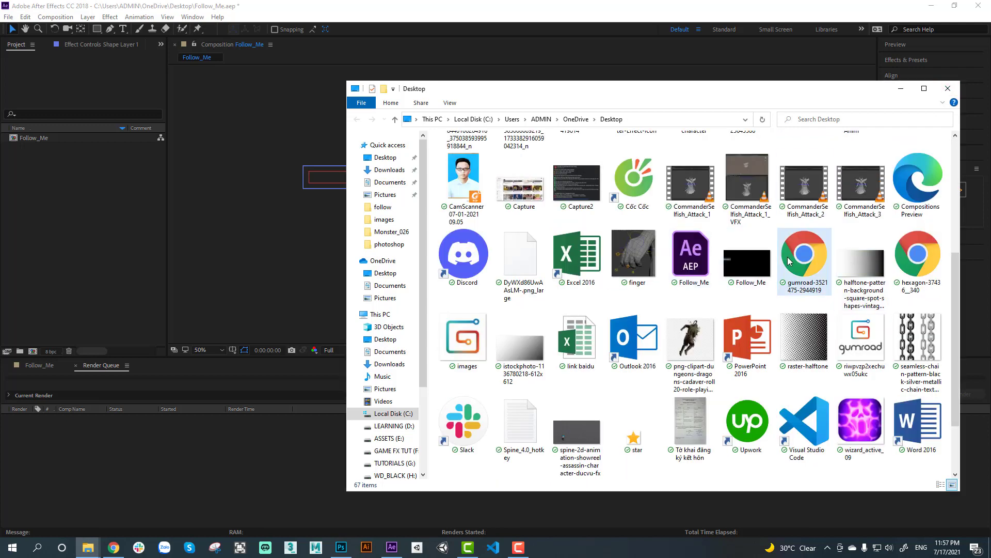
double_click(751, 264)
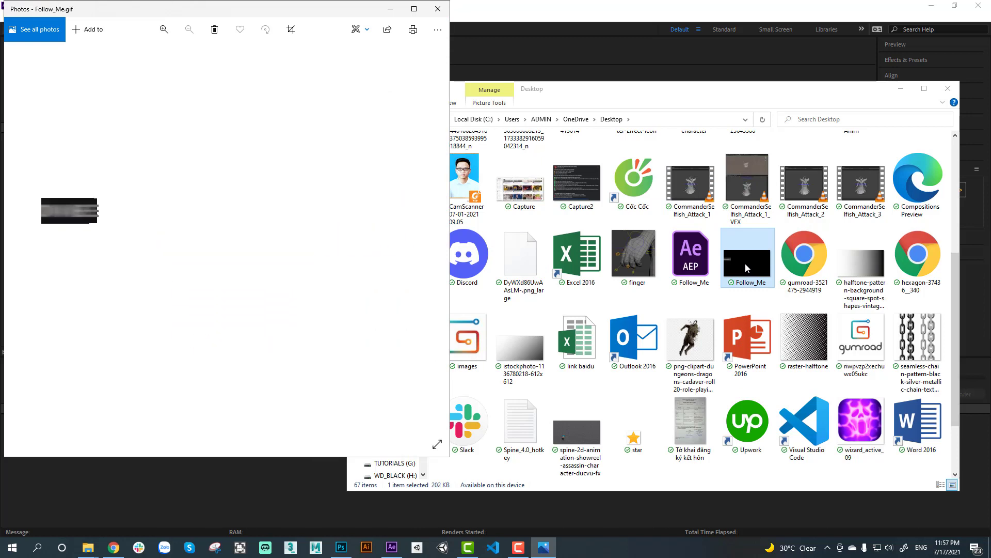
left_click(438, 9)
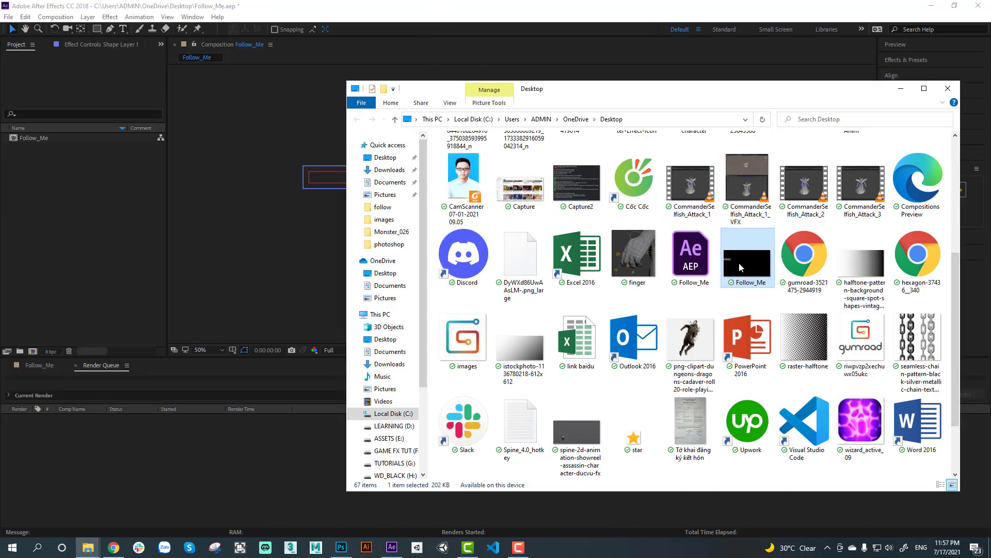
Check the GIF's Properties details: 720 x 405 dimensions at 202 KB.
right_click(739, 262)
left_click(627, 531)
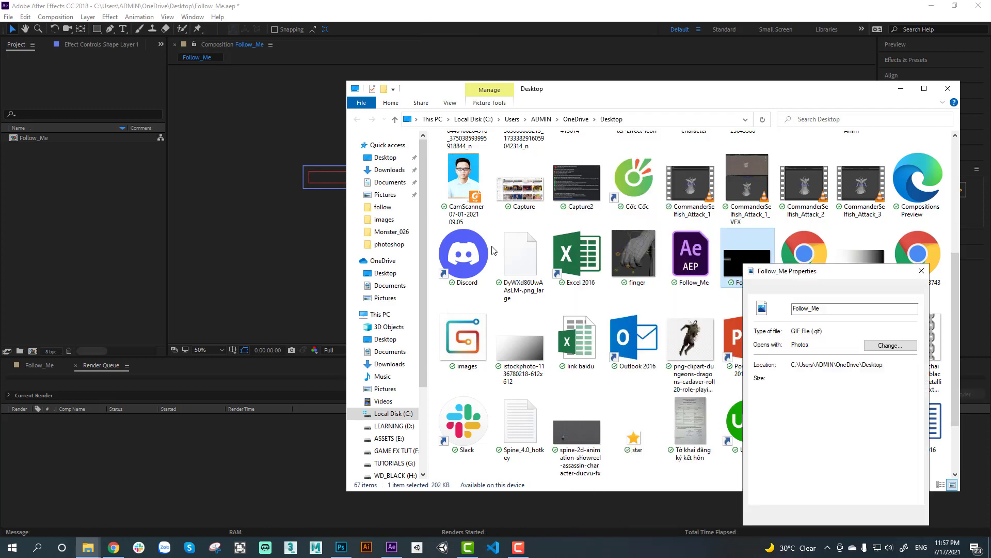
left_click(808, 288)
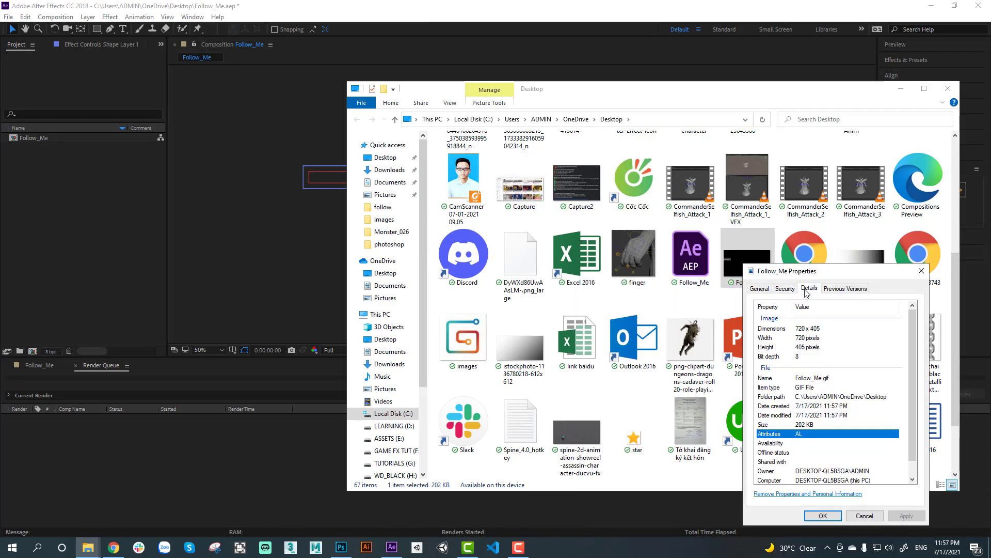
left_click(812, 331)
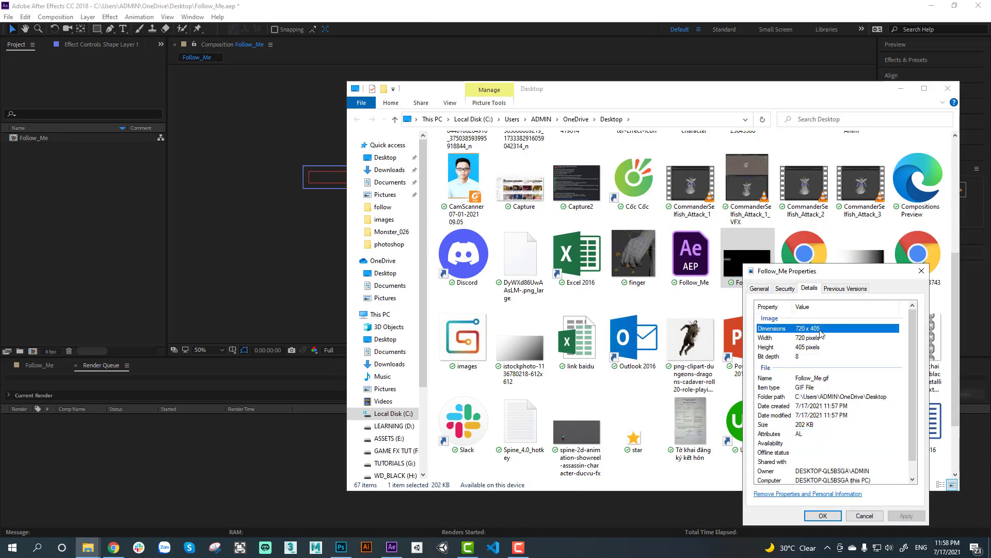
left_click(922, 272)
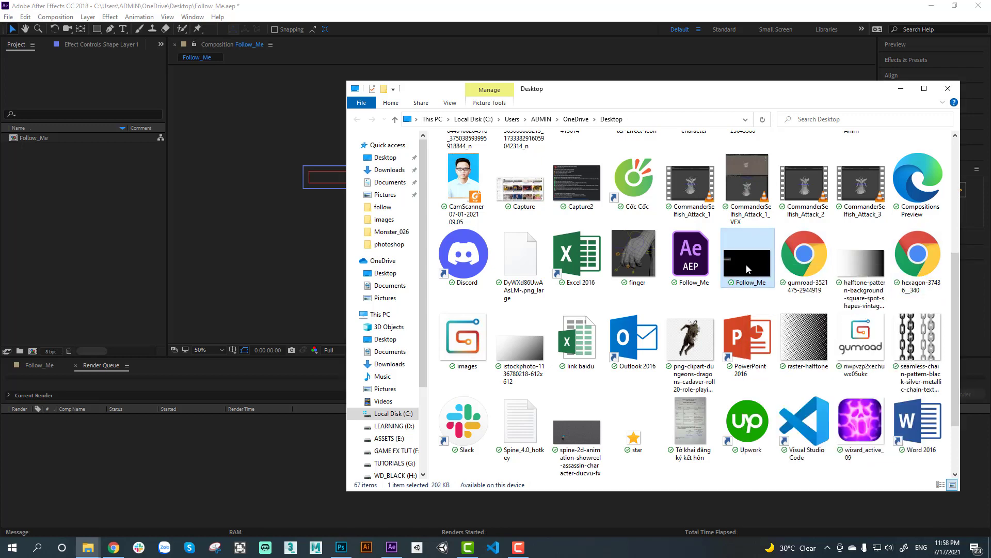
Preview the GIF once more, then return to the Follow_Me timeline in After Effects.
mouse_move(746, 265)
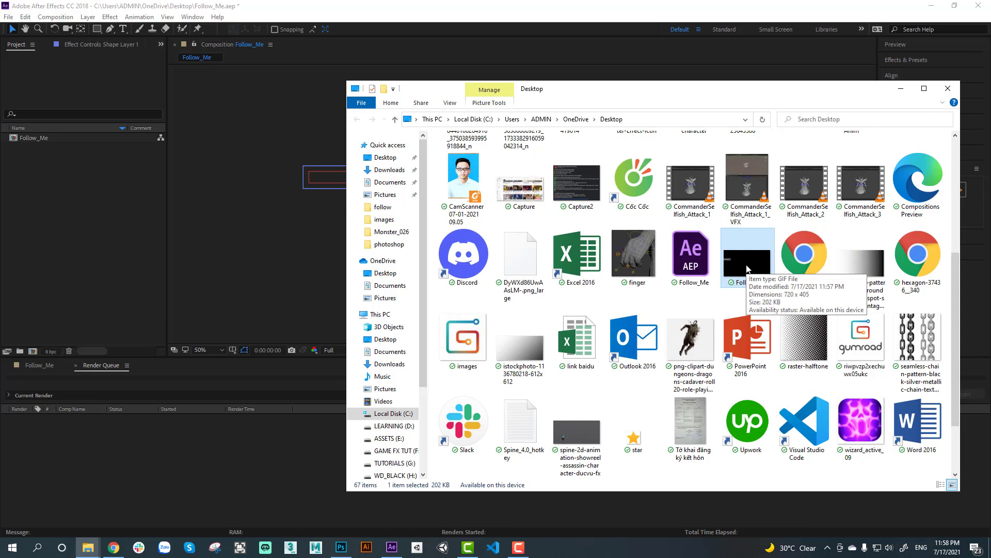
double_click(745, 266)
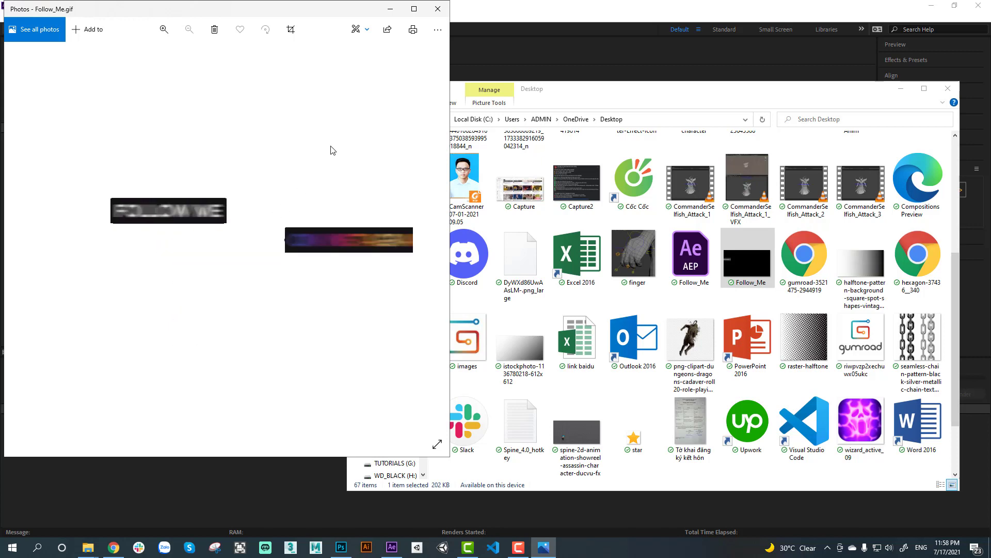
left_click(438, 15)
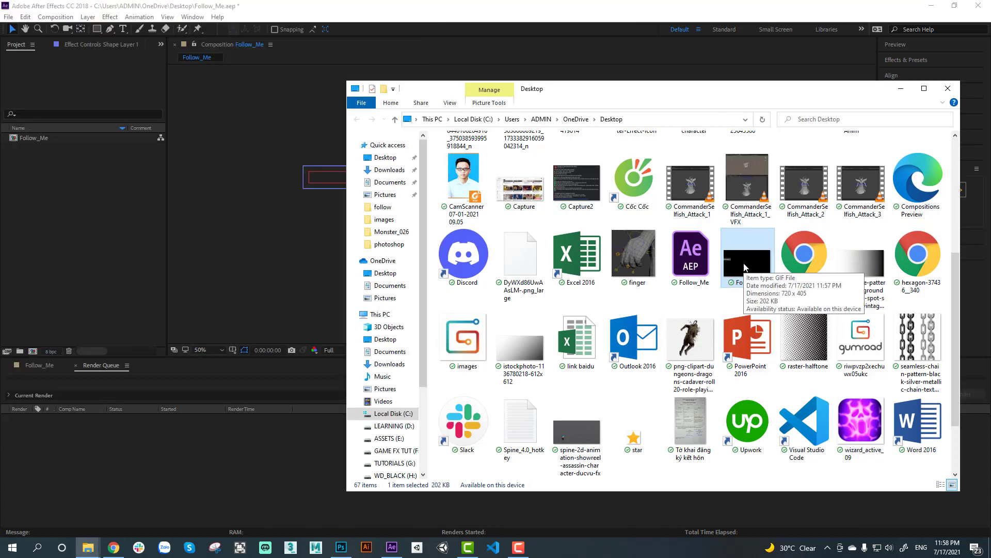
left_click(85, 290)
left_click(35, 364)
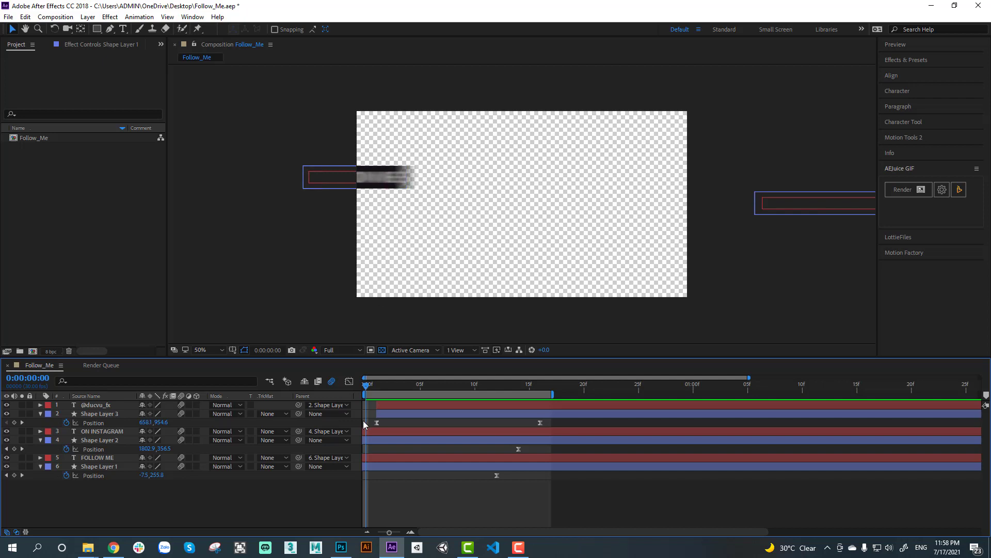
Switch between After Effects, the Desktop folder and Photoshop, bringing up Follow_Me.gif in Photoshop.
left_click(341, 547)
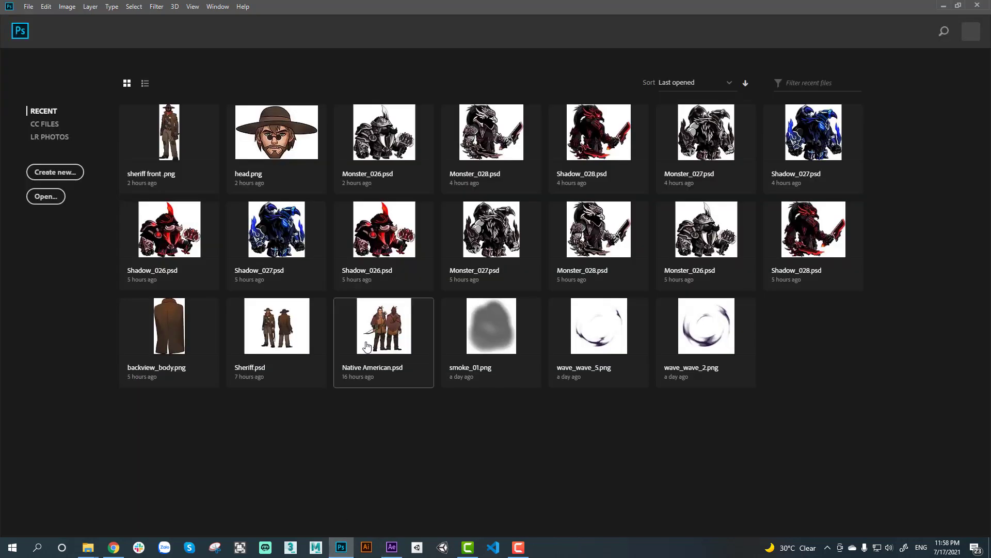
left_click(391, 546)
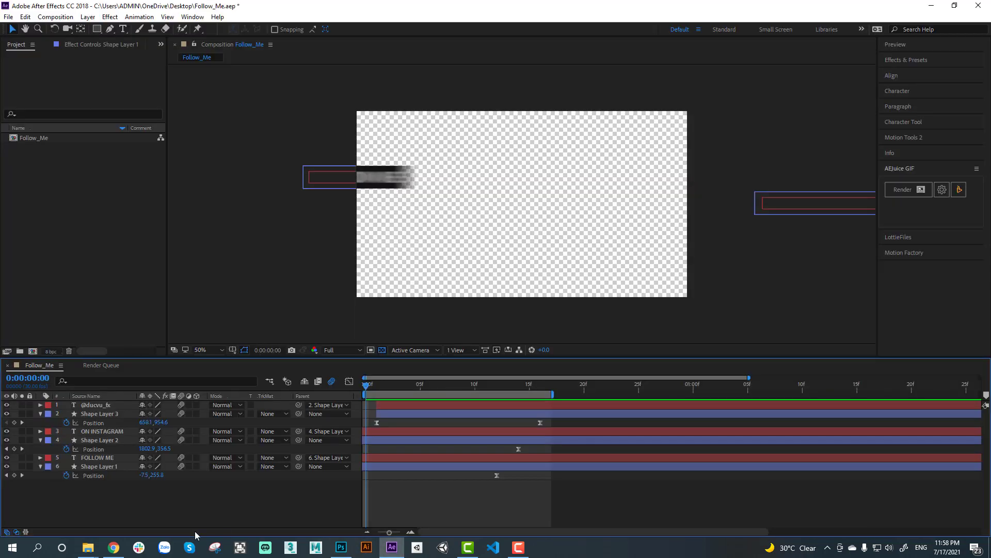
mouse_move(89, 552)
left_click(538, 504)
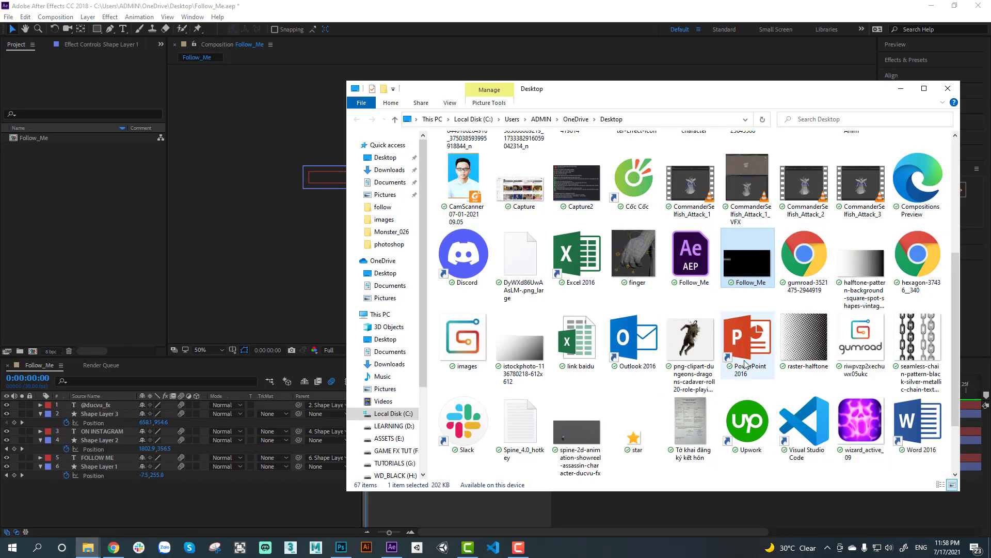
left_click(342, 547)
left_click(394, 459)
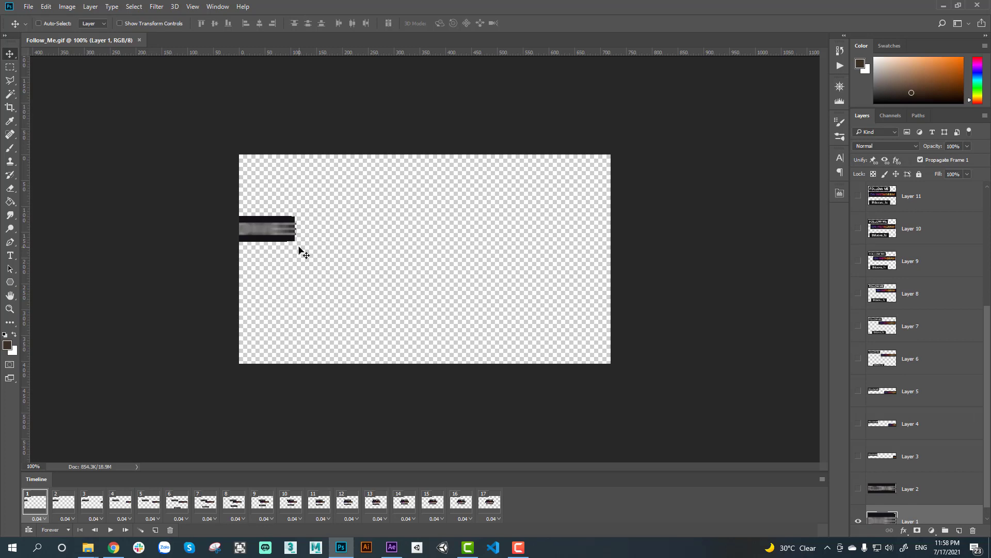
Zoom to 300% on the first GIF frame, close it without saving, and minimize Photoshop.
scroll(284, 254, "up", 1)
scroll(289, 257, "up", 1)
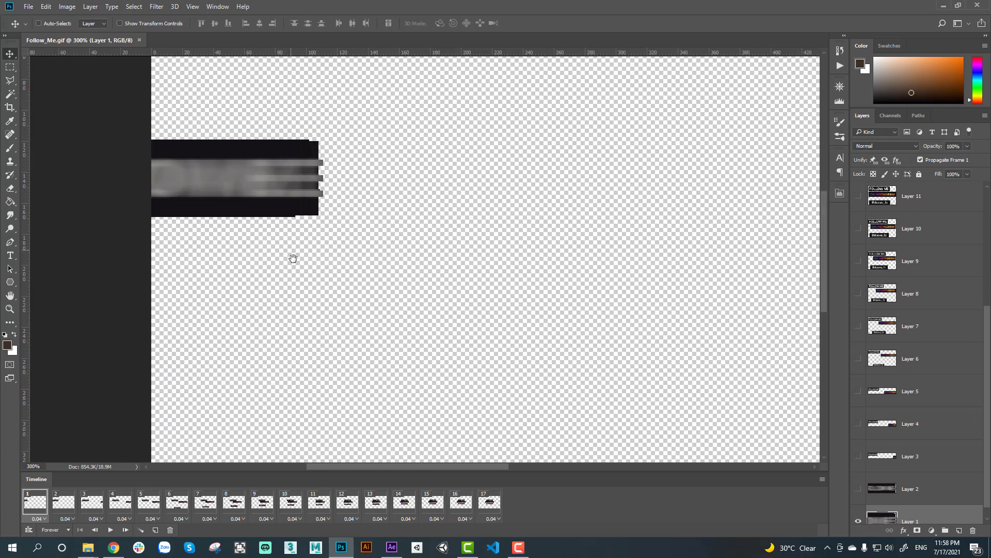
left_click_drag(293, 259, 298, 267)
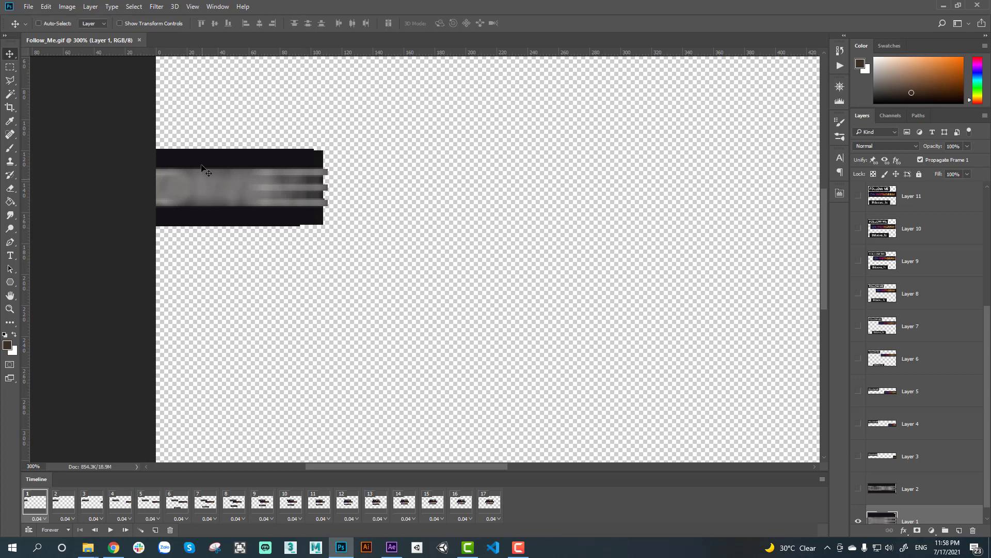
left_click(140, 41)
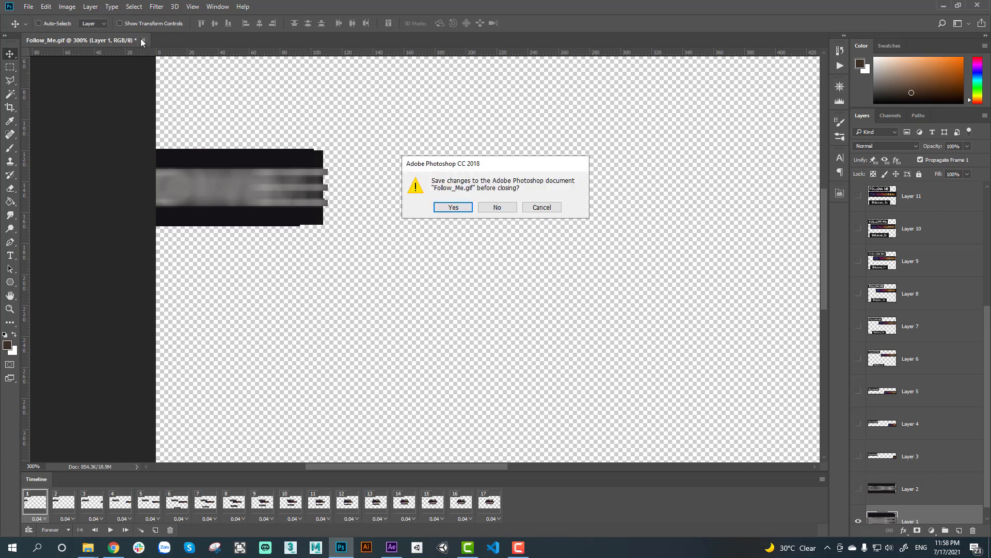
left_click(498, 207)
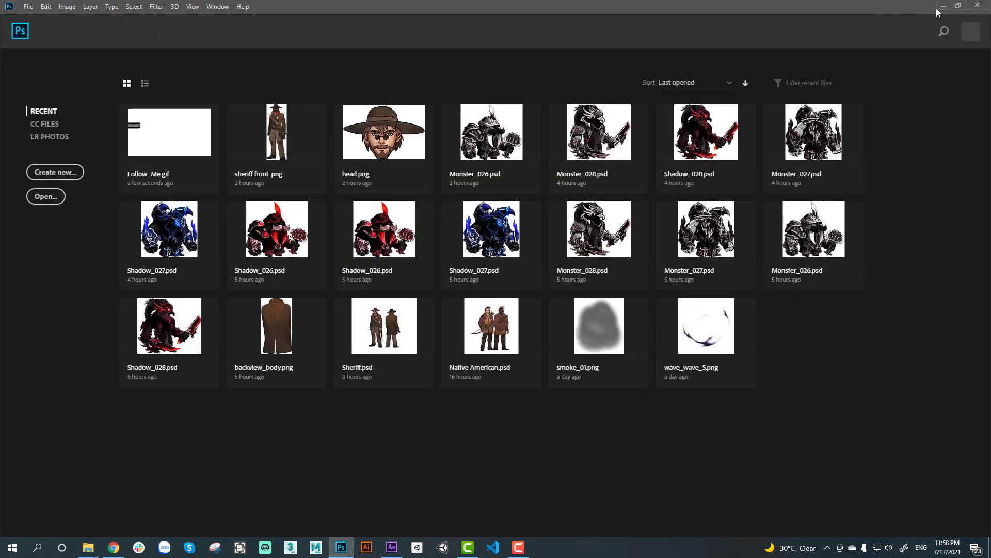
left_click(942, 6)
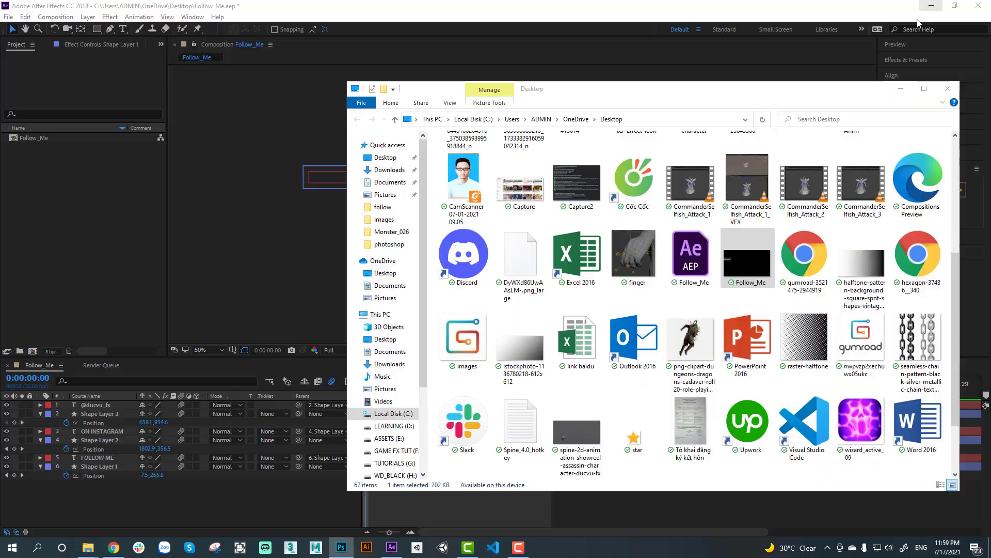
Bring After Effects forward and scrub the Follow_Me timeline back to 0:00:00.
left_click(395, 547)
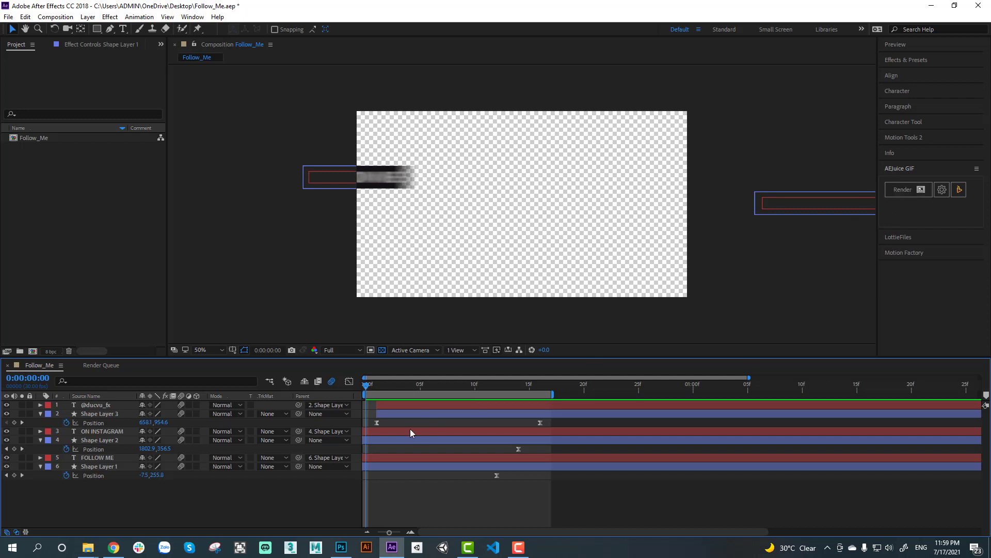
left_click_drag(386, 385, 336, 391)
Open the LottieFiles panel listing the Follow_Me composition, then Alt+Tab to Chrome.
left_click(908, 238)
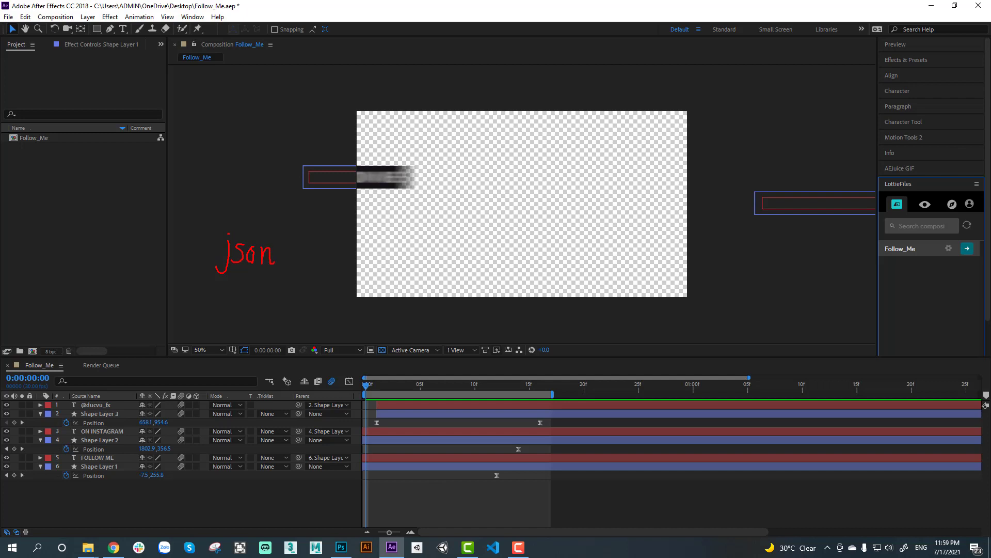
left_click_drag(266, 297, 300, 326)
left_click_drag(774, 306, 848, 270)
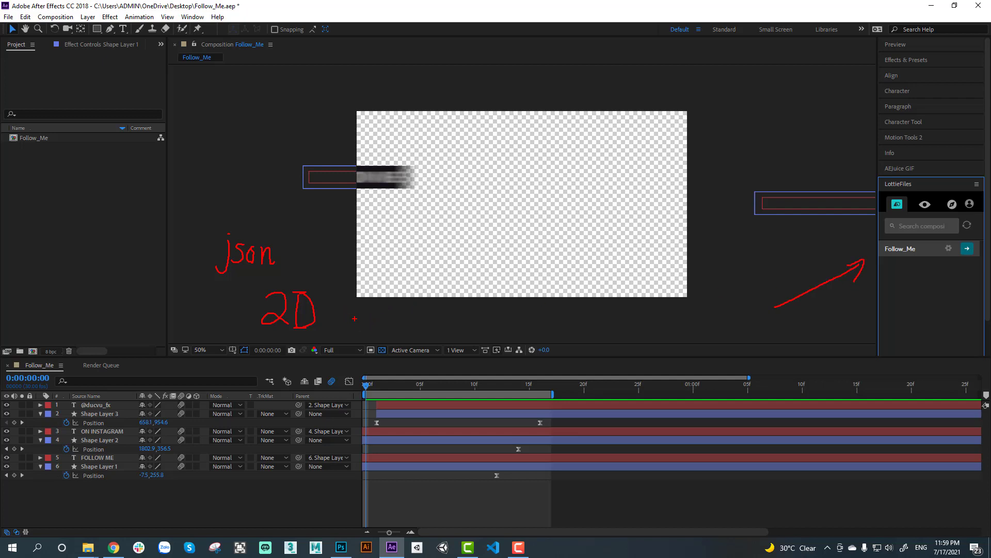
key("Escape")
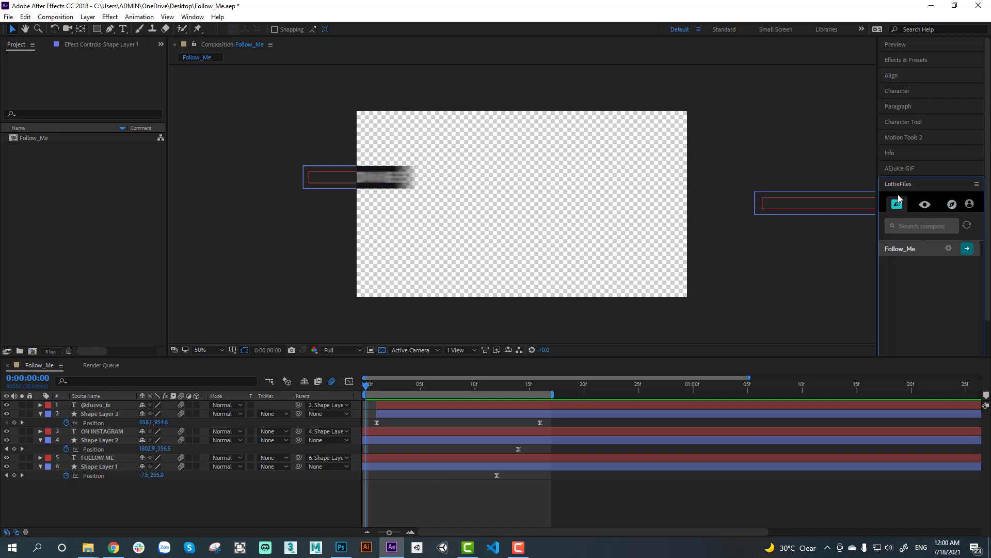
key("alt+Tab")
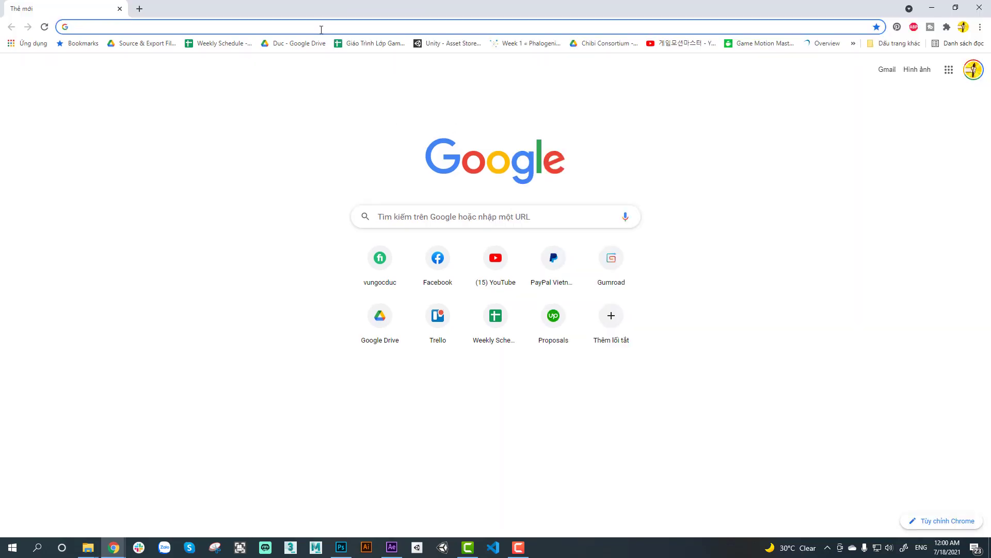
Load lottiefiles.com in Chrome from the address-bar suggestion and scroll down the homepage.
left_click(321, 29)
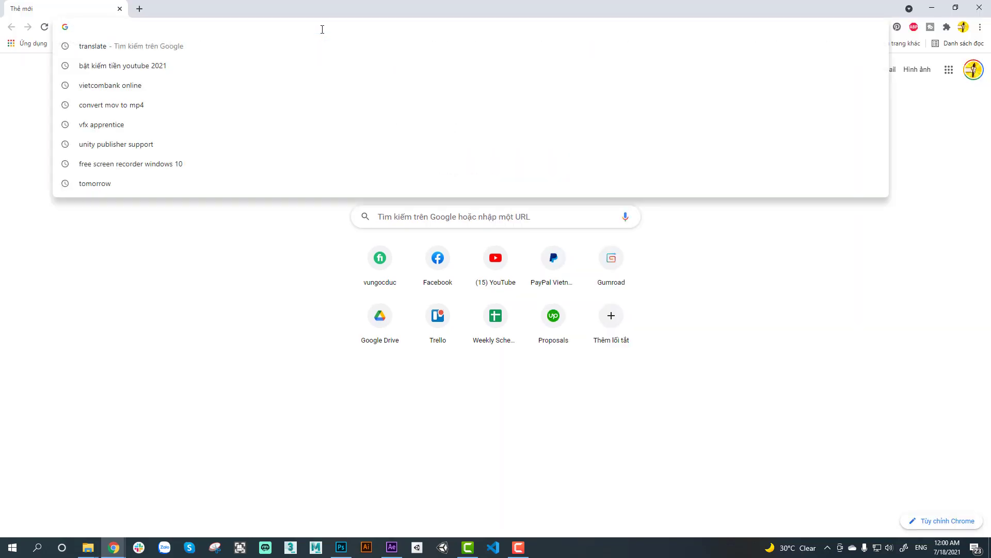
type("lott")
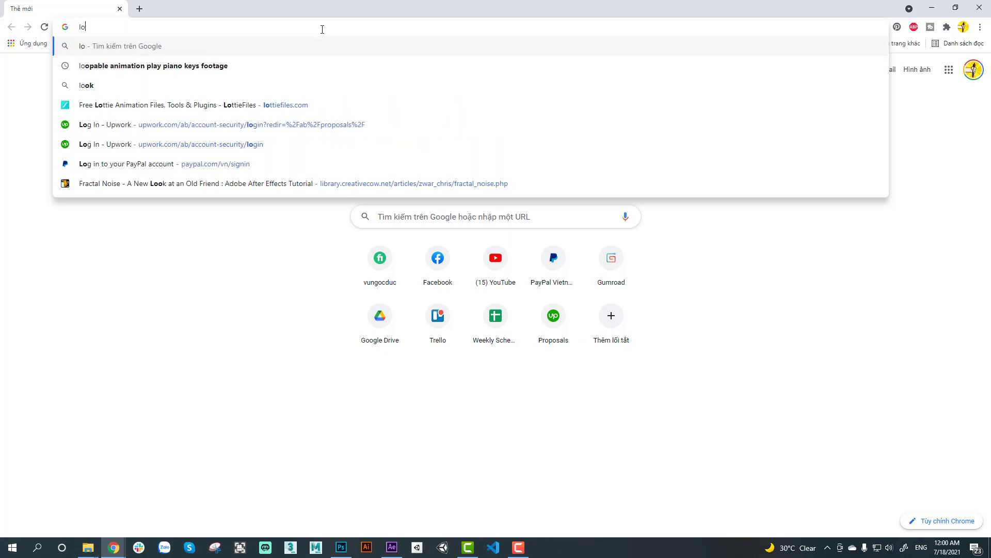
key("Right")
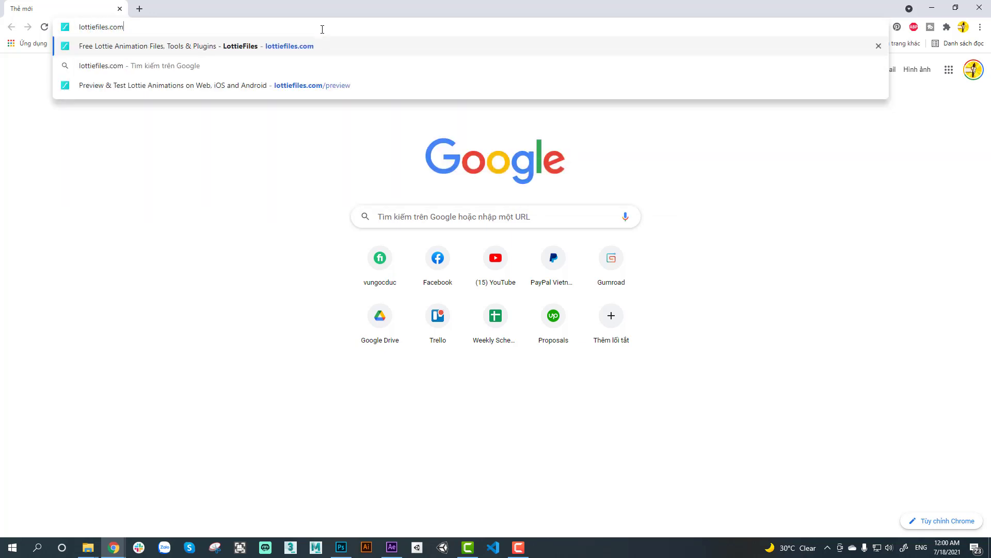
key("Return")
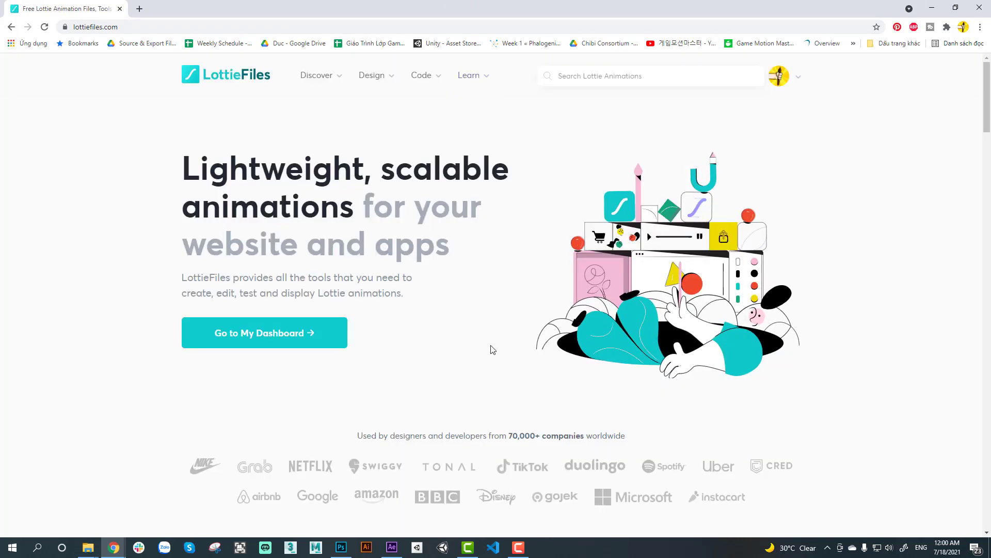
scroll(488, 292, "down", 2)
scroll(499, 243, "down", 2)
scroll(620, 263, "down", 3)
scroll(757, 288, "down", 4)
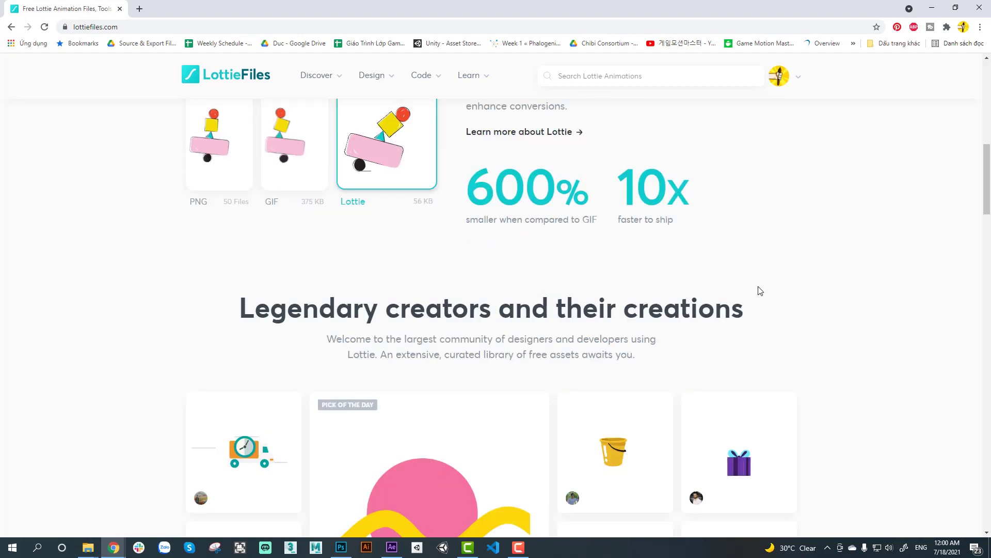
scroll(757, 288, "down", 4)
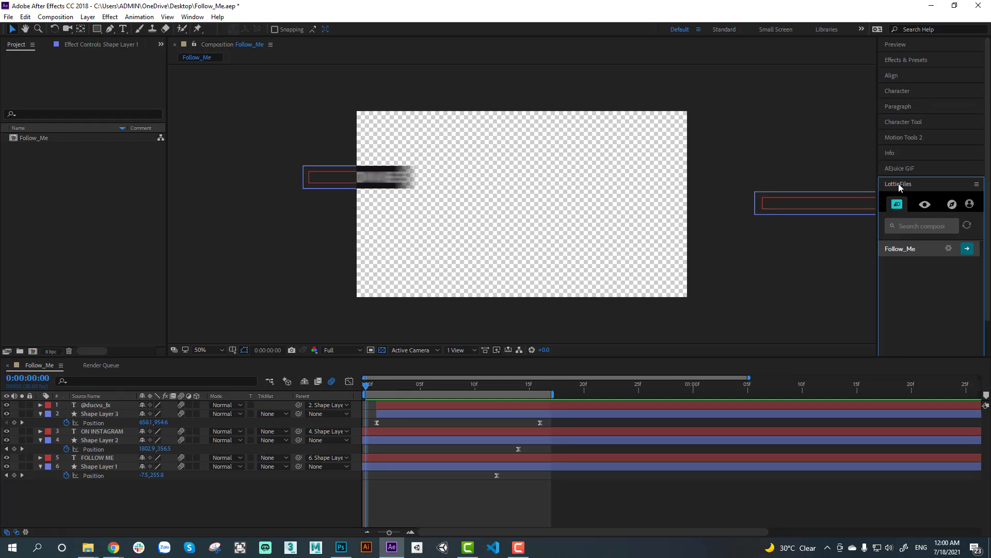
Collapse the After Effects LottieFiles panel, return to Chrome, and scroll the homepage to the footer.
left_click(901, 186)
mouse_move(113, 546)
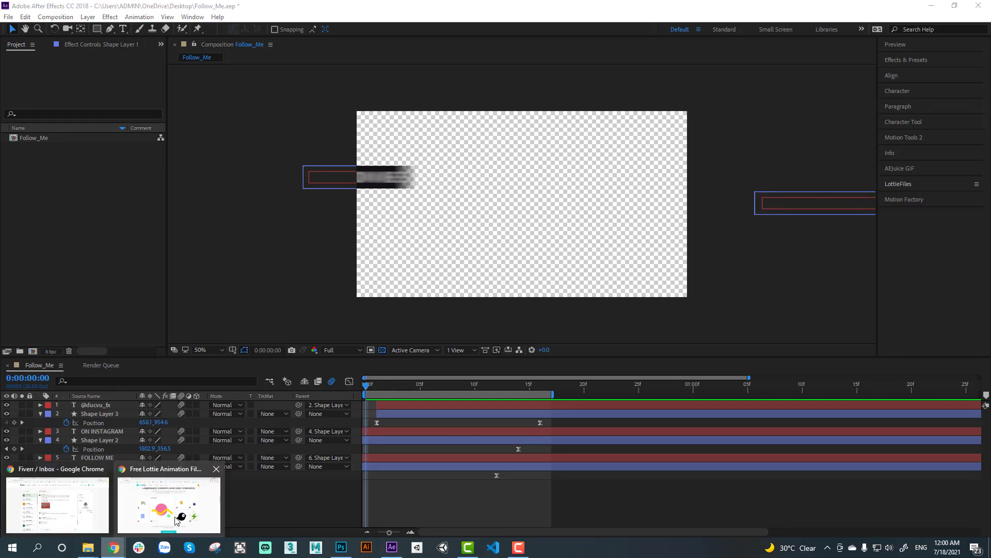
left_click(173, 516)
scroll(506, 242, "up", 10)
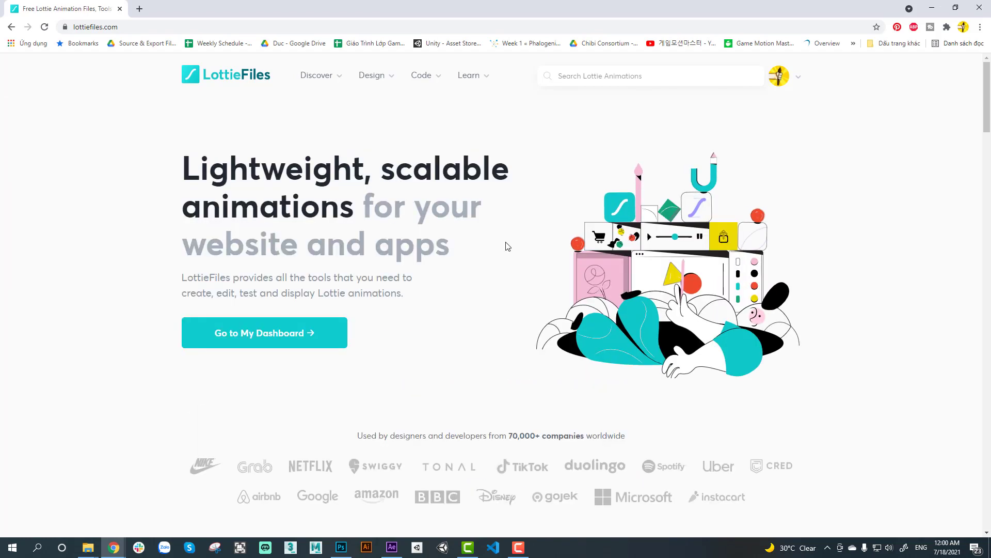
mouse_move(457, 98)
scroll(90, 302, "down", 3)
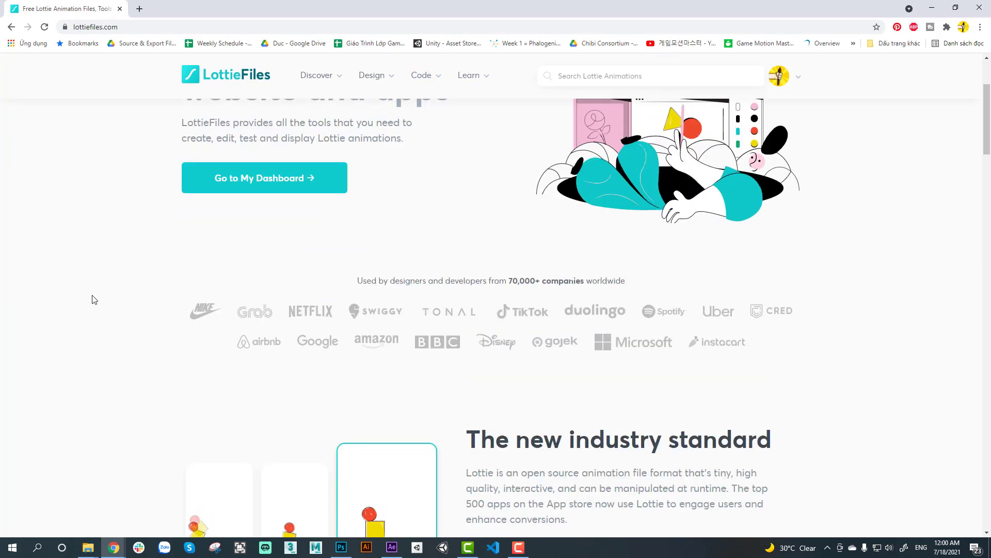
scroll(93, 299, "down", 8)
scroll(94, 300, "down", 3)
scroll(93, 299, "down", 4)
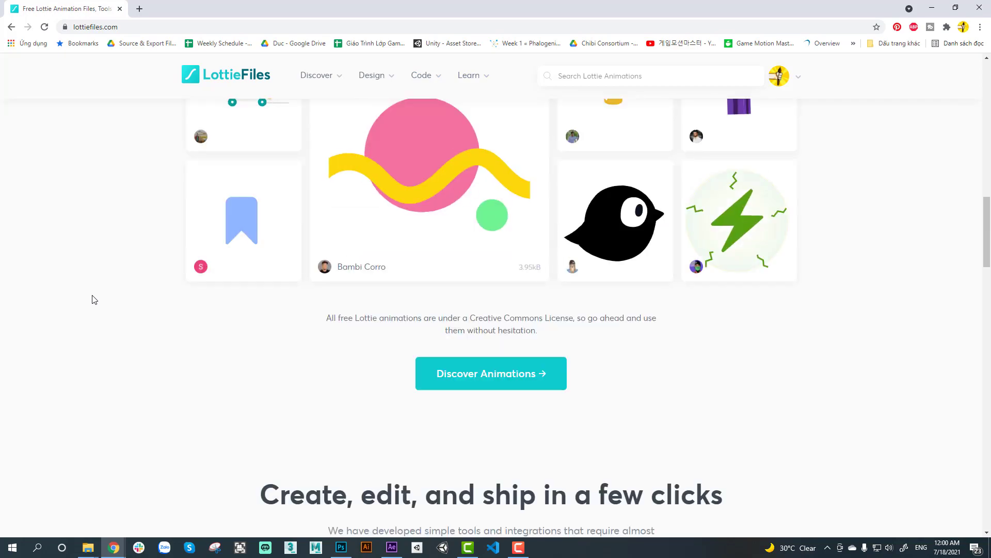
scroll(93, 299, "down", 3)
scroll(94, 299, "down", 3)
scroll(94, 299, "down", 6)
scroll(93, 300, "down", 4)
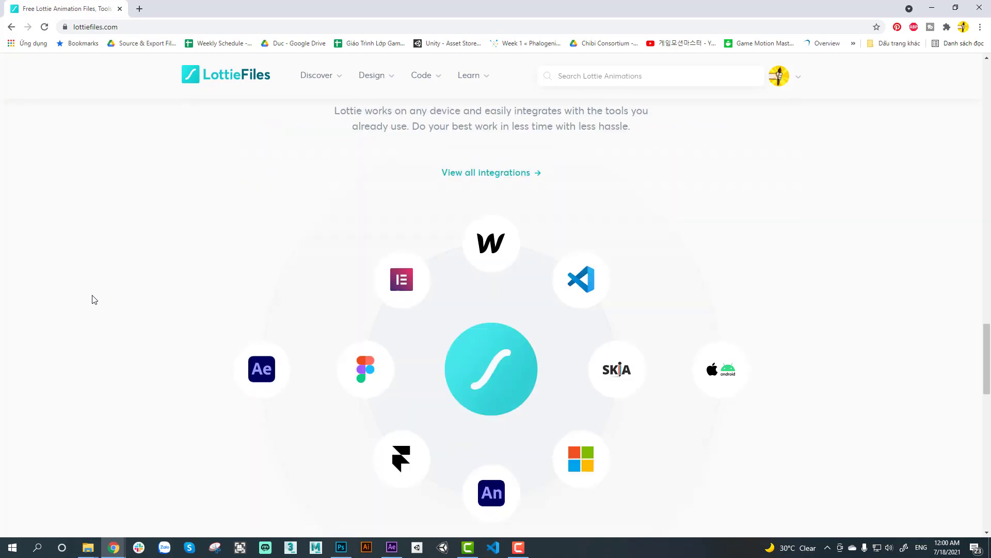
scroll(94, 300, "down", 6)
scroll(94, 300, "down", 4)
scroll(93, 299, "down", 3)
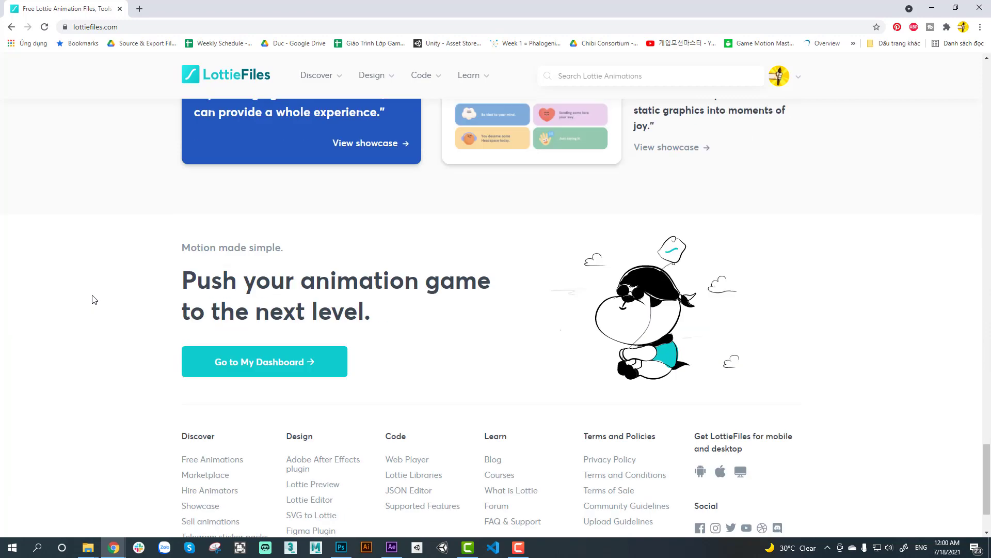
scroll(94, 299, "down", 3)
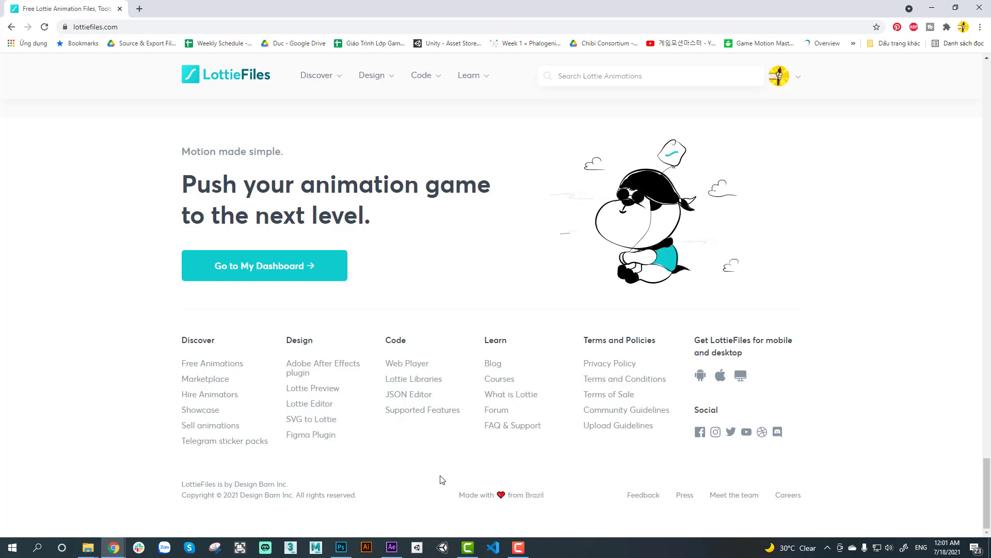
Scrub Follow_Me to preview the text boxes, return to 0:00, and expand the LottieFiles panel.
left_click(392, 547)
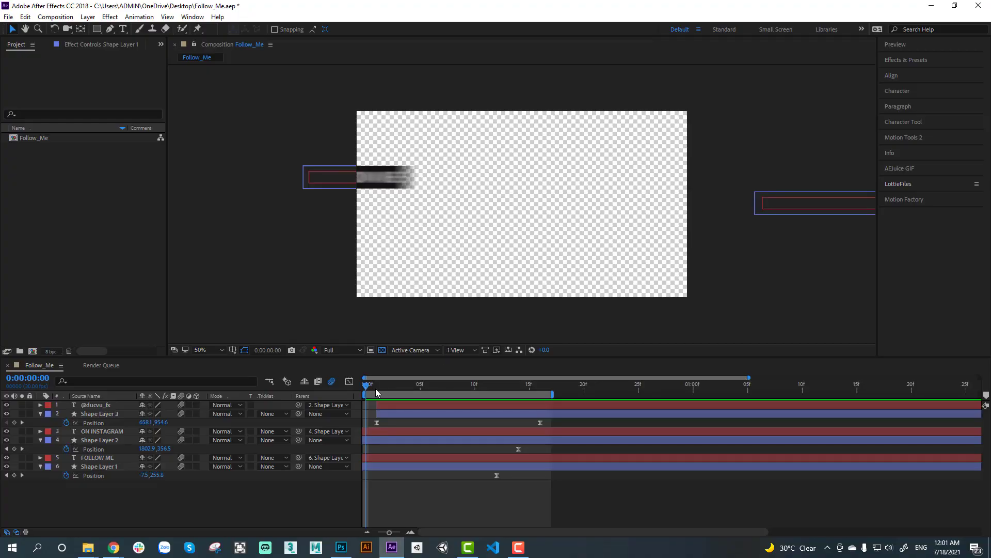
left_click_drag(376, 390, 463, 390)
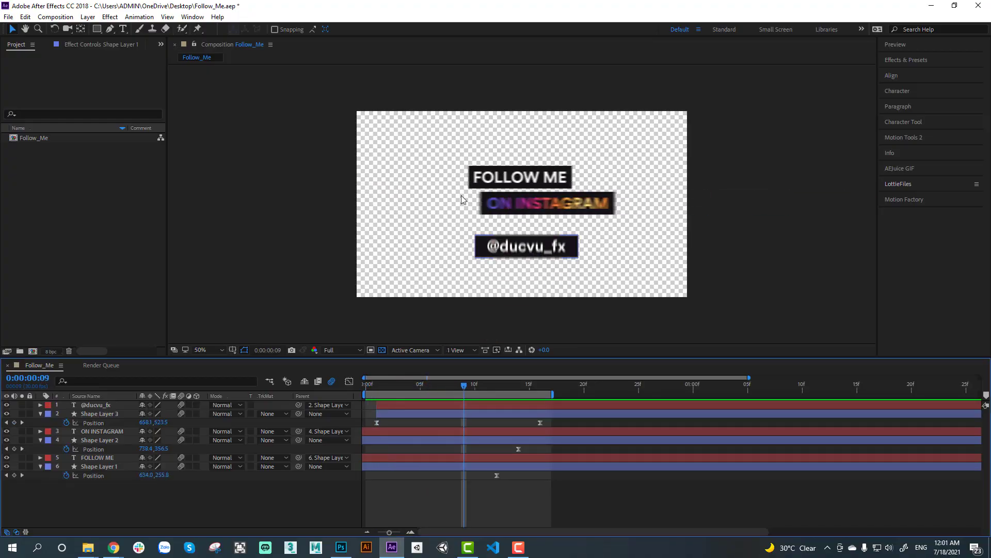
left_click_drag(464, 388, 340, 403)
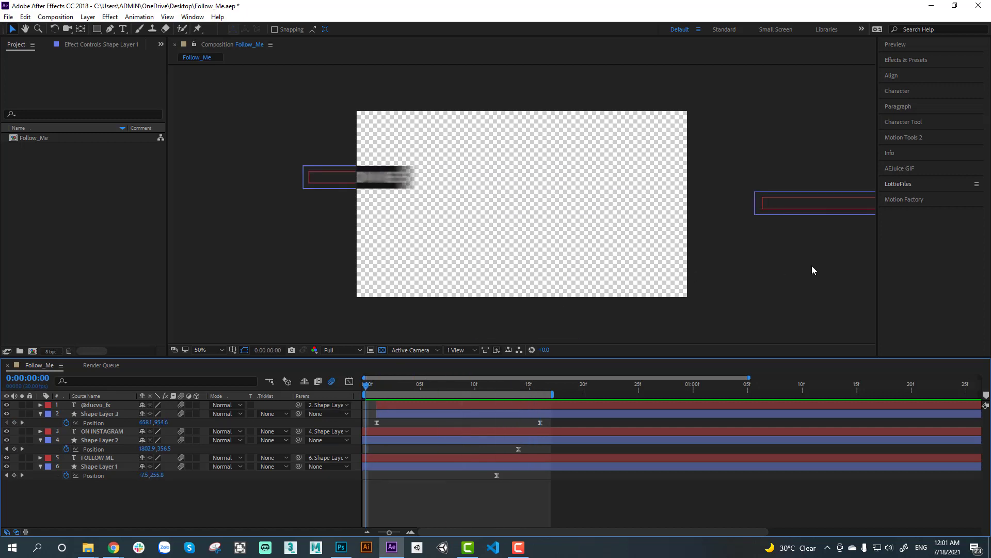
left_click(901, 183)
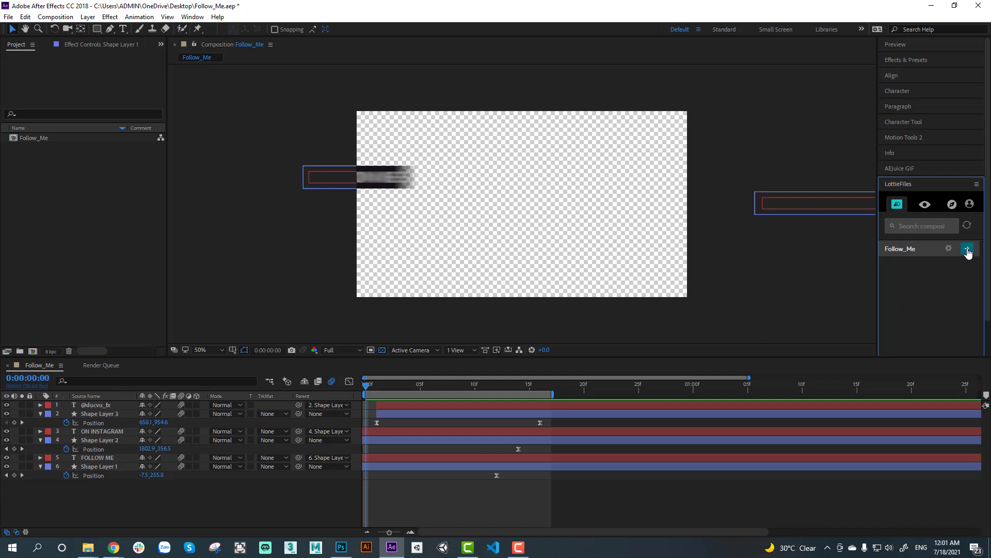
Render Follow_Me in the LottieFiles panel and choose the Lottie JSON (*.json) download.
left_click(967, 250)
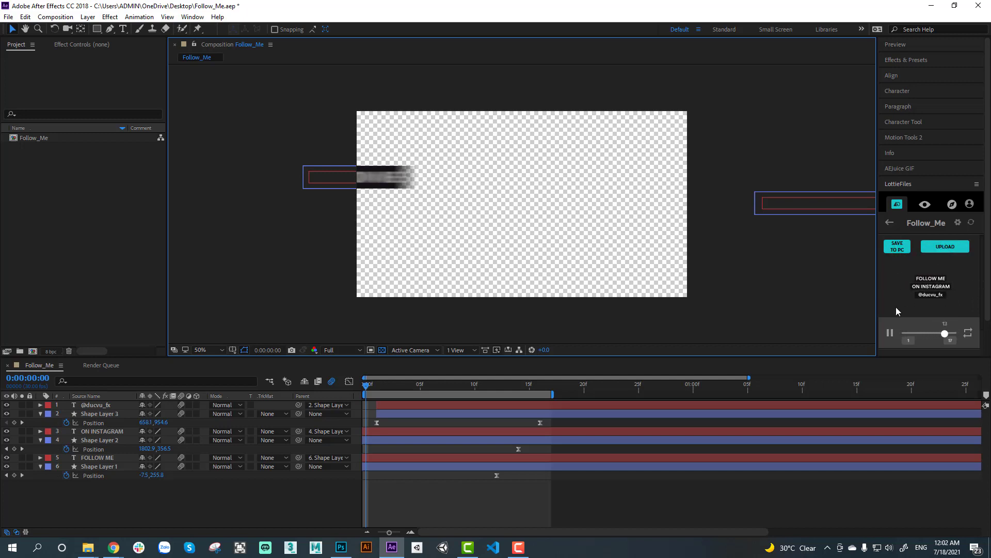
left_click(898, 250)
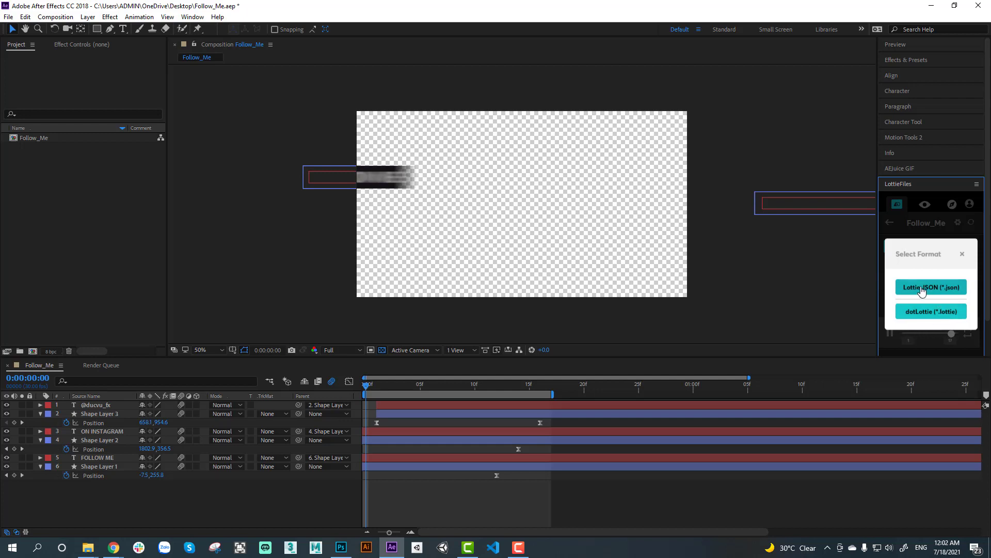
left_click(922, 290)
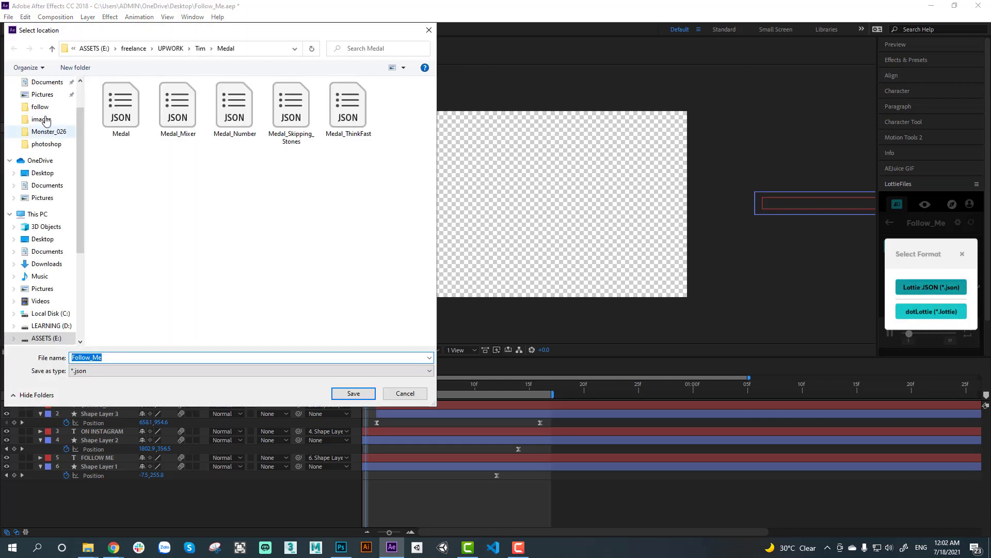
Save the Follow_Me JSON into the follow folder on the Desktop.
left_click(42, 173)
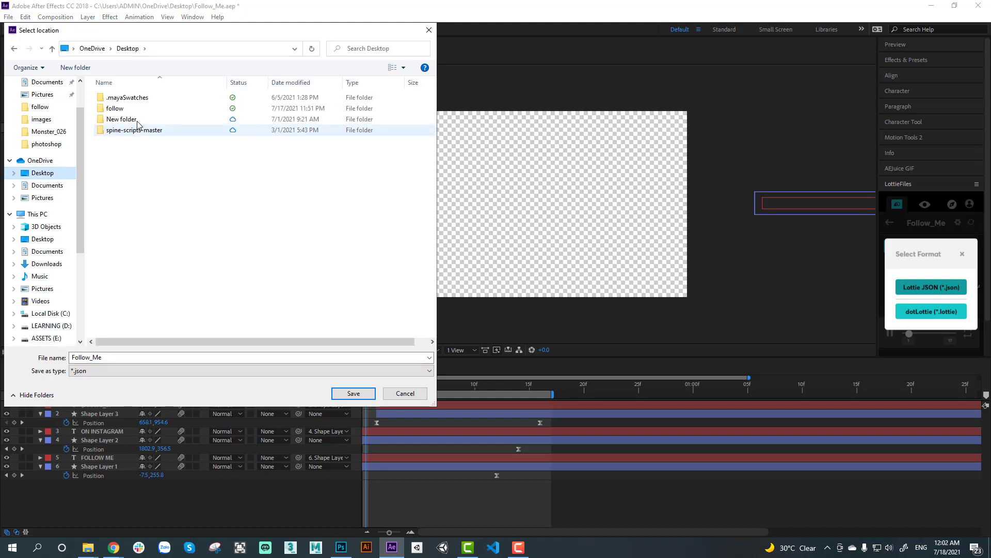
double_click(111, 106)
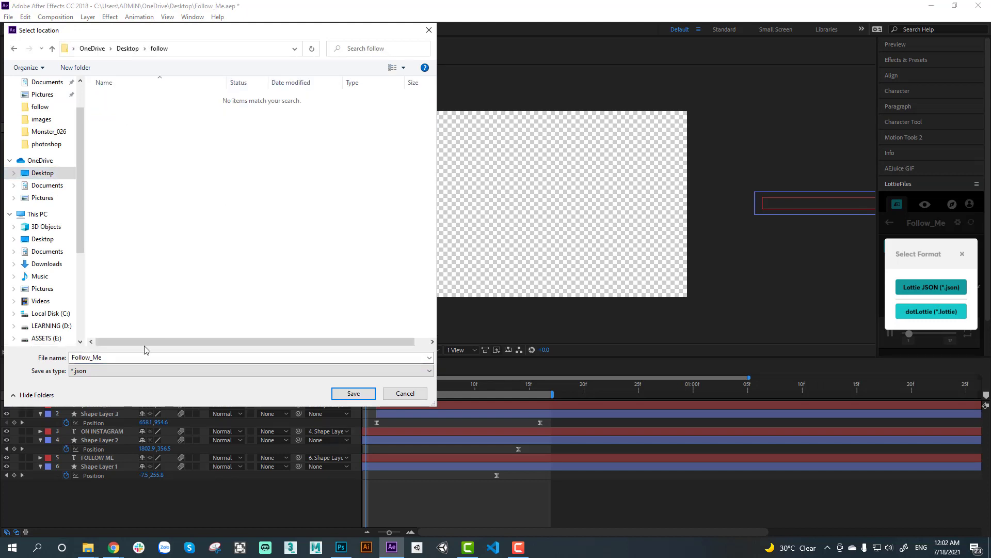
left_click(353, 394)
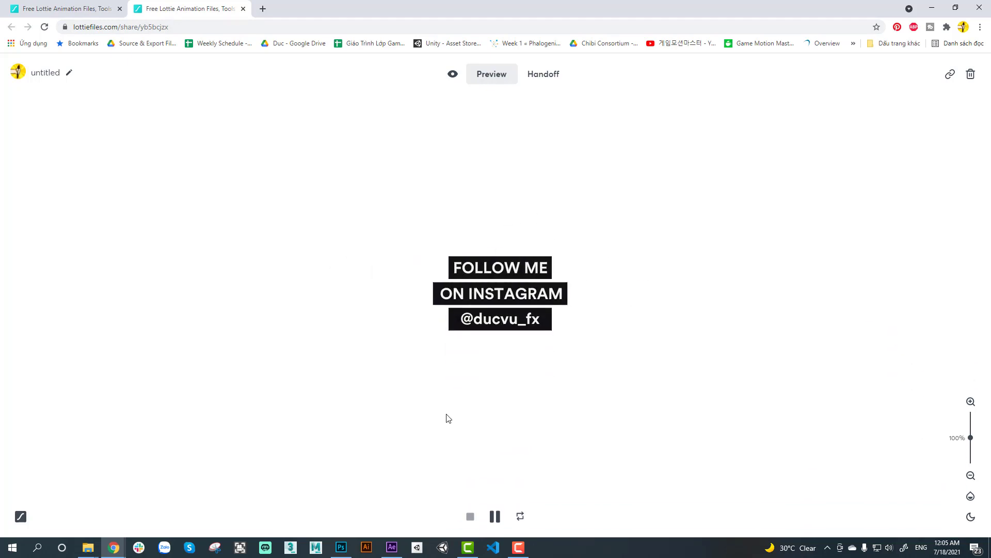
Return to the Follow_Me project at frame 6 and inspect Shape Layer 3's position keyframes.
left_click(392, 548)
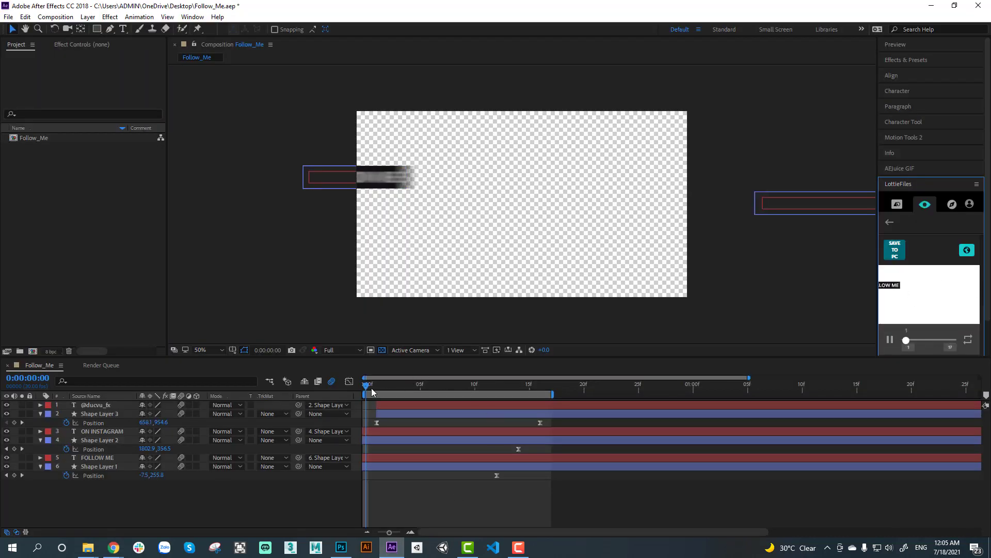
left_click_drag(365, 384, 452, 398)
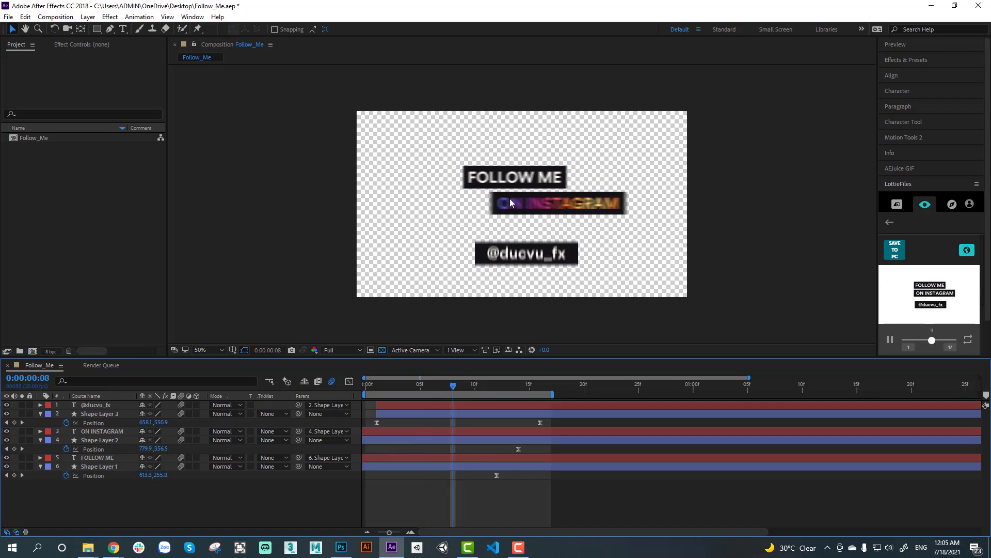
left_click(419, 414)
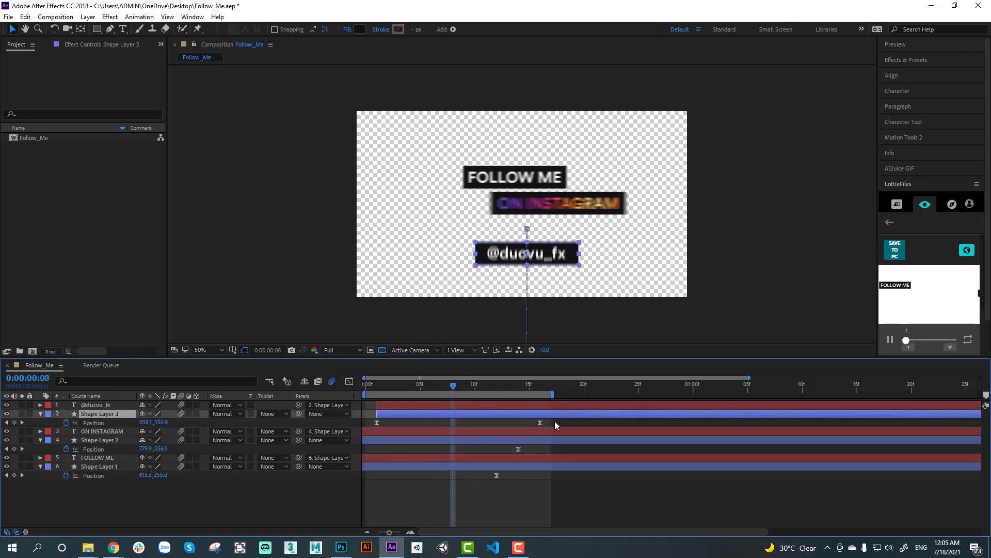
left_click_drag(555, 421, 381, 426)
left_click(392, 509)
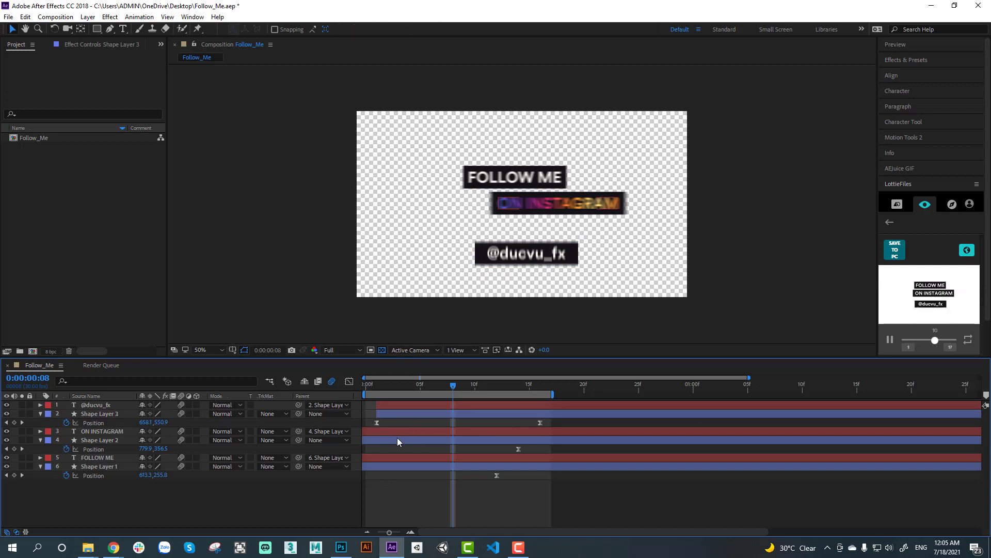
Select Shape Layer 2 and open its effects list, dismissing it without adding an effect.
left_click(396, 440)
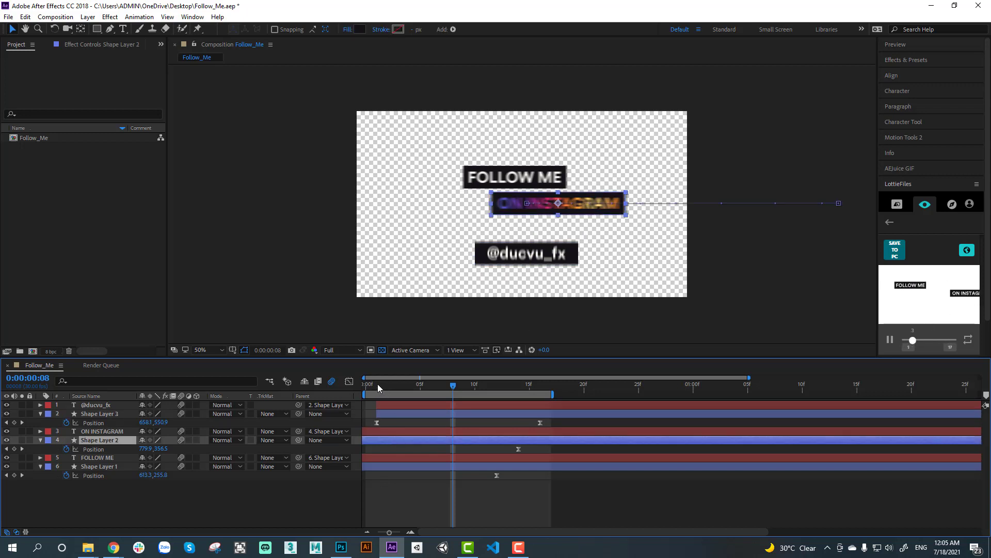
left_click(96, 44)
right_click(79, 153)
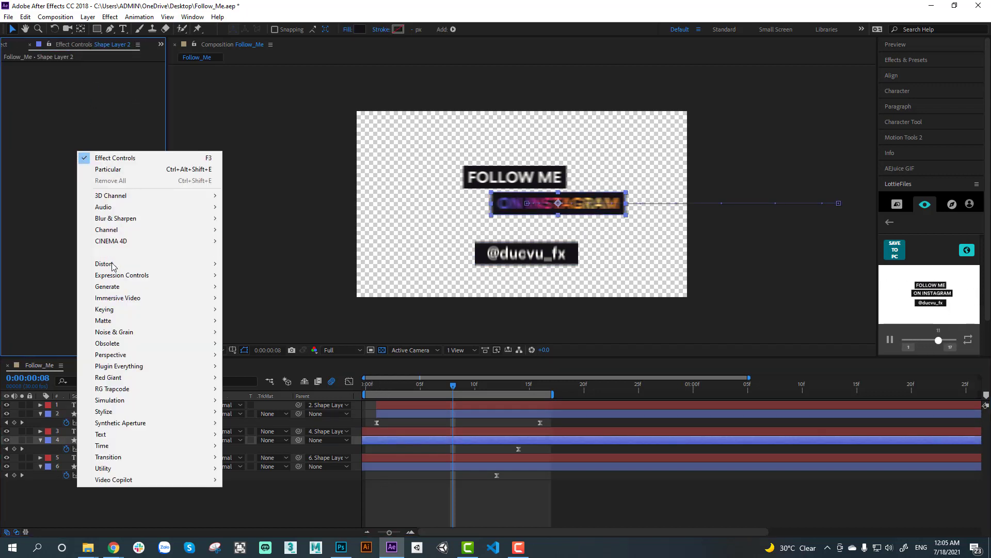
left_click(52, 263)
Scrub the animation through frames 9, 11 and 13, back to 8, then show the Render Queue.
left_click_drag(390, 391, 455, 401)
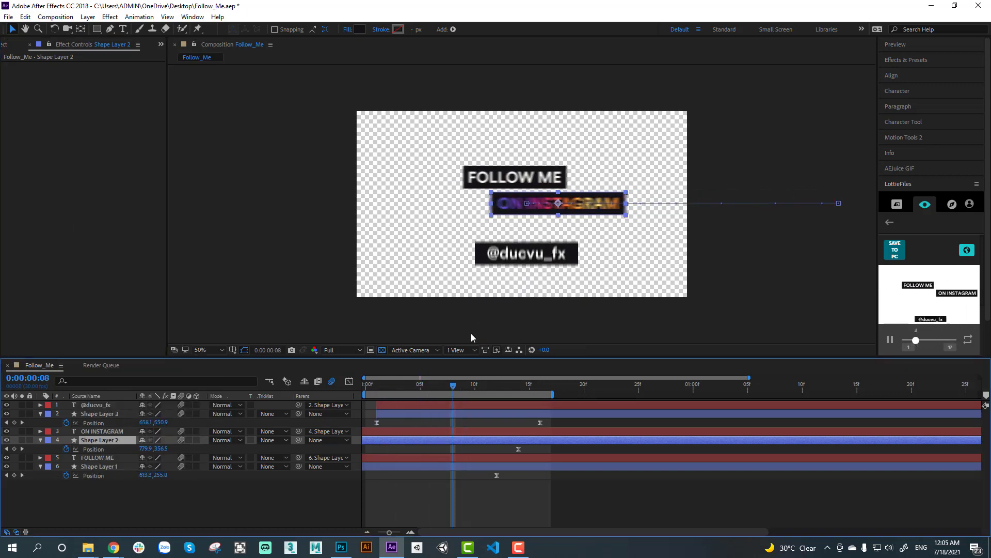
left_click_drag(458, 386, 536, 386)
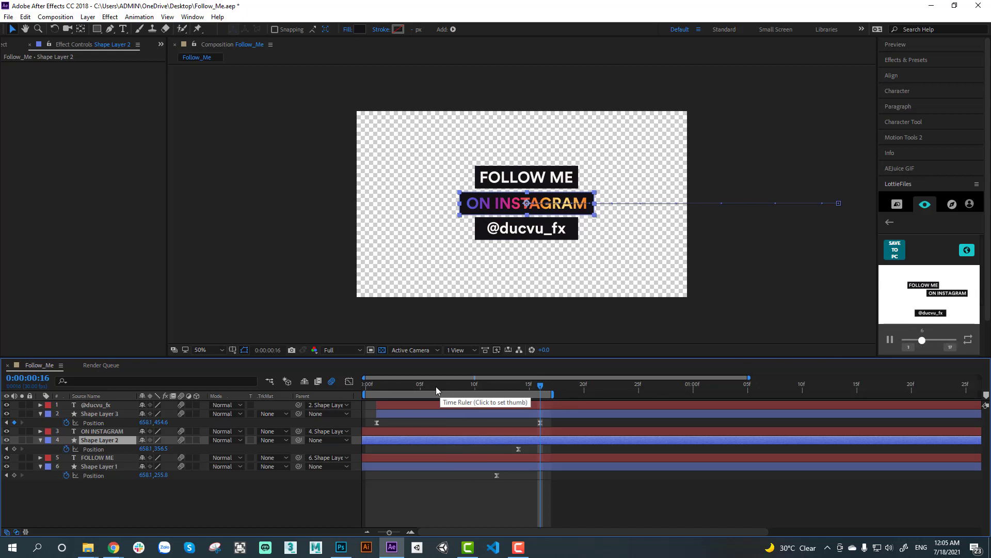
left_click_drag(435, 387, 497, 399)
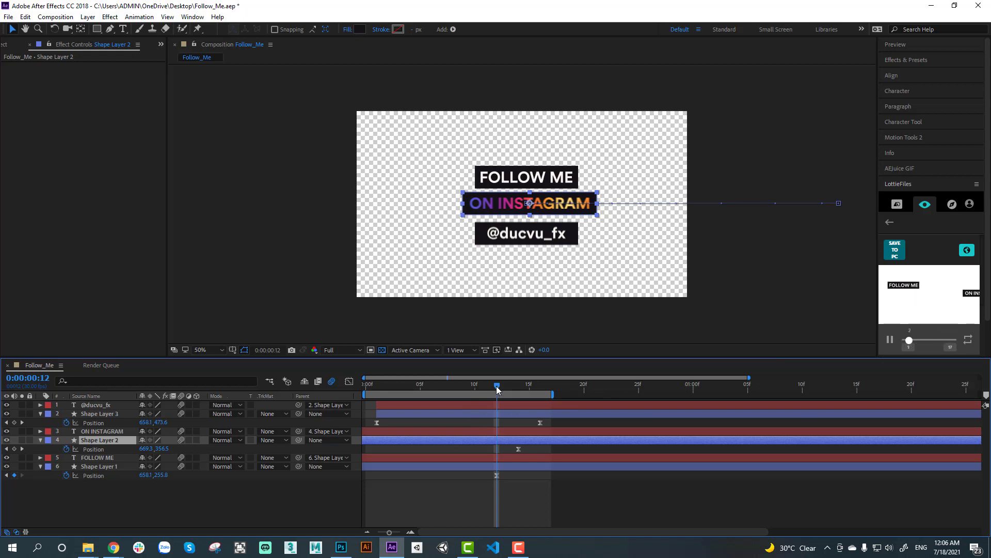
left_click_drag(496, 385, 509, 391)
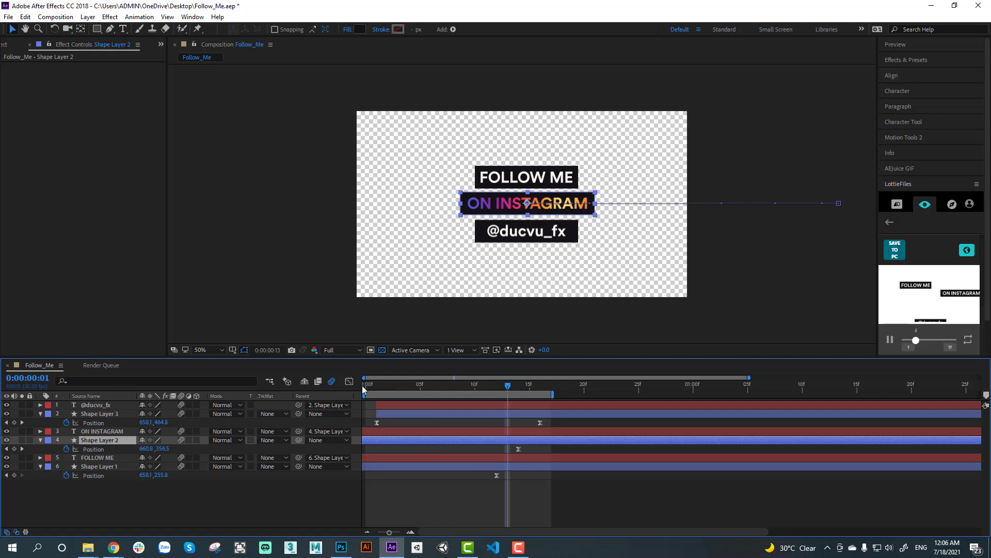
left_click_drag(363, 385, 450, 398)
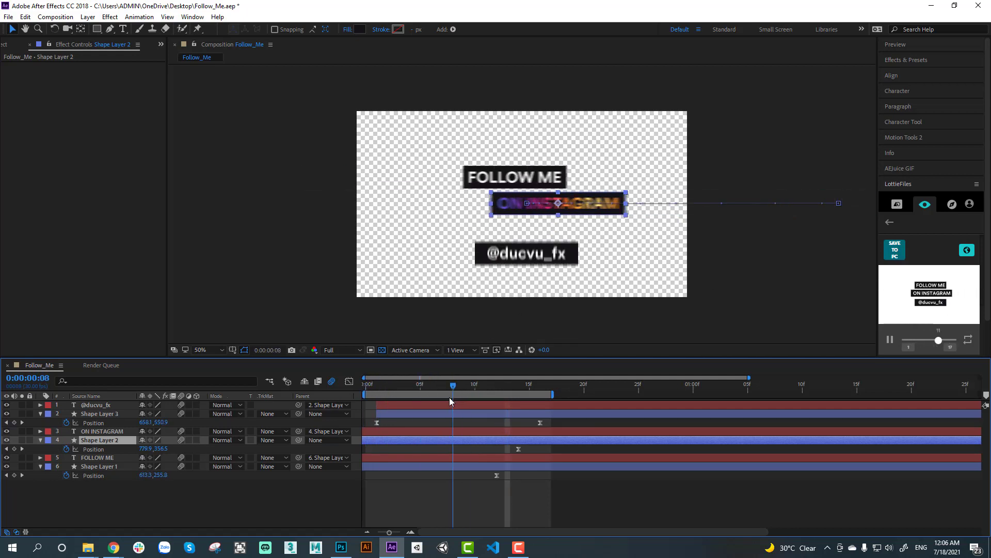
left_click(107, 366)
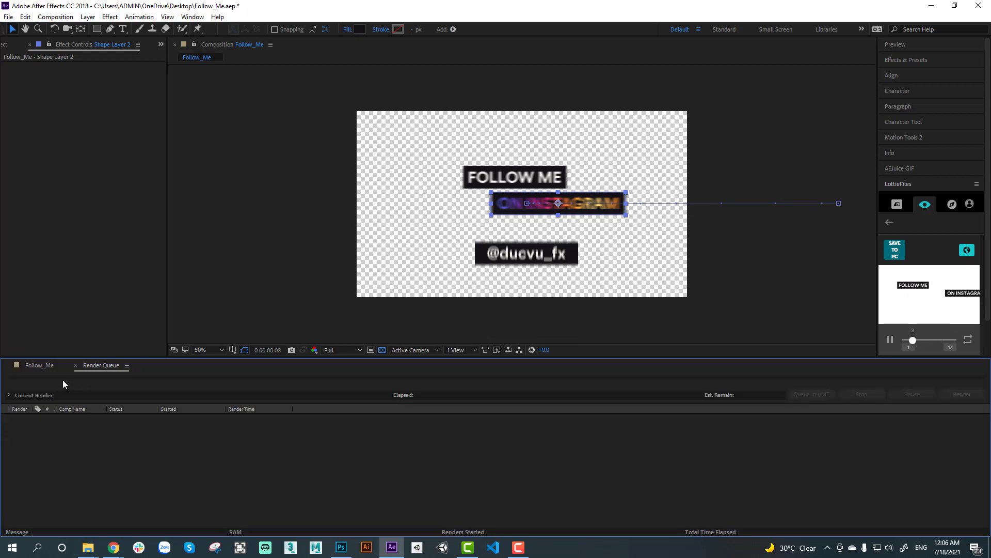
Switch the bottom panel from the Render Queue back to the Follow_Me timeline tab.
left_click(36, 365)
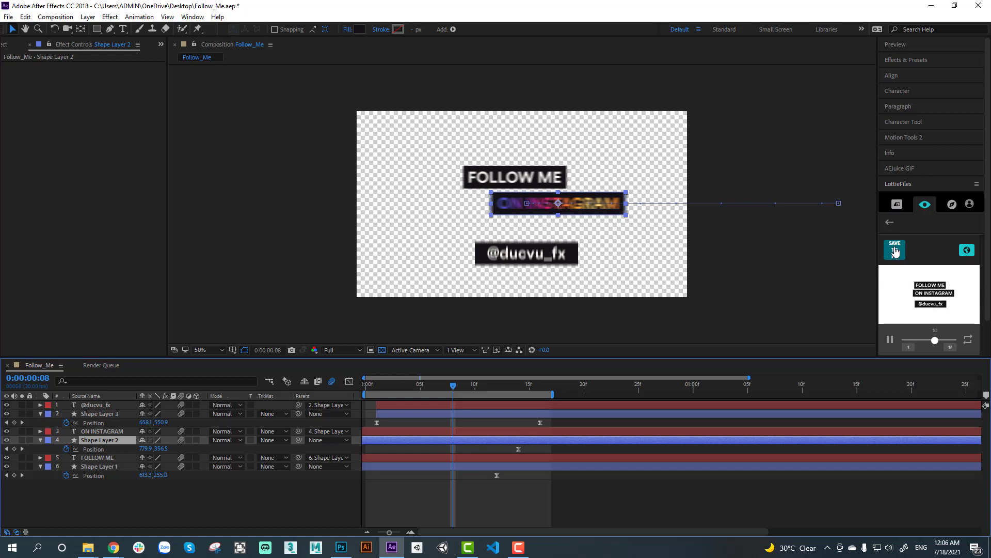
Save the previewed animation to PC as Follow_Me in the Desktop's follow folder.
left_click(895, 252)
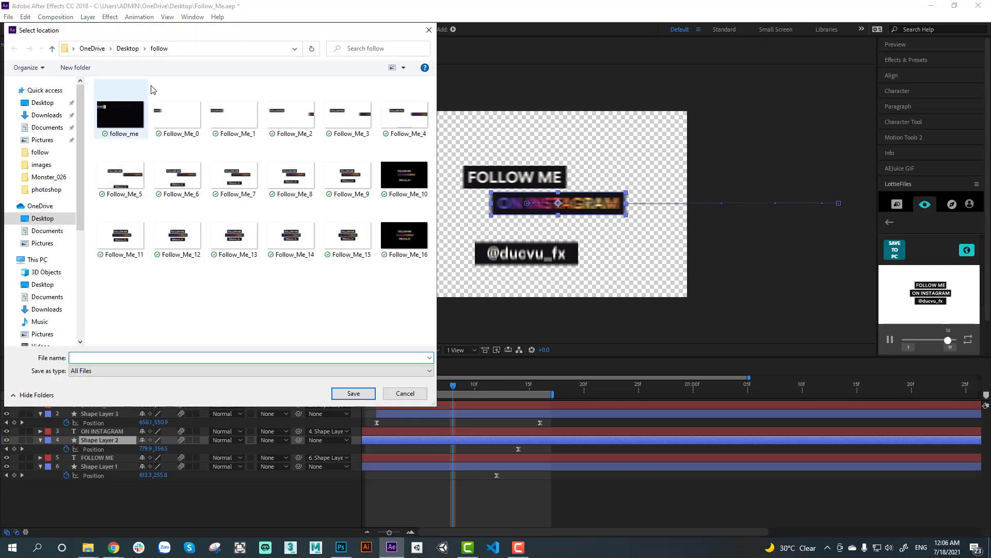
left_click(51, 219)
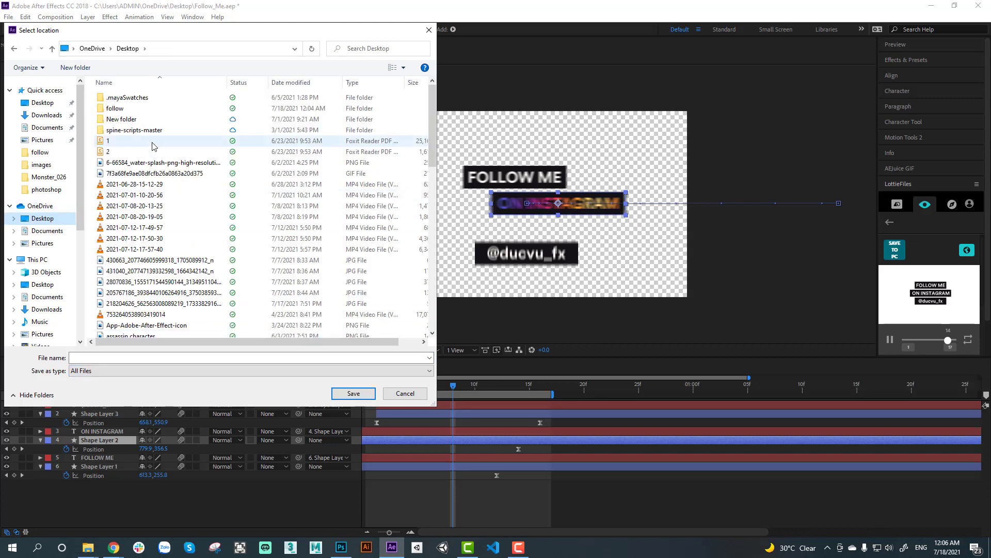
double_click(115, 108)
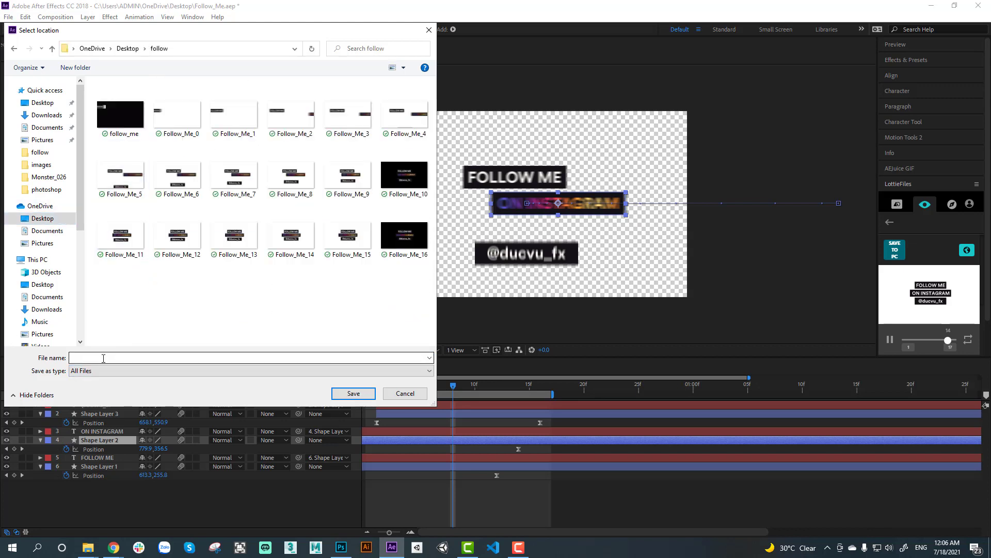
left_click(103, 358)
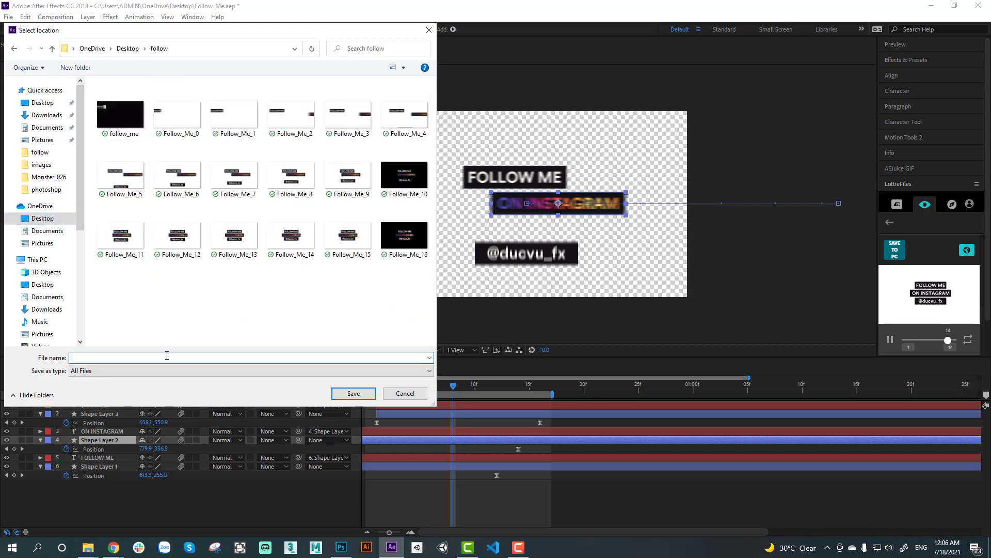
type("Follow_Me")
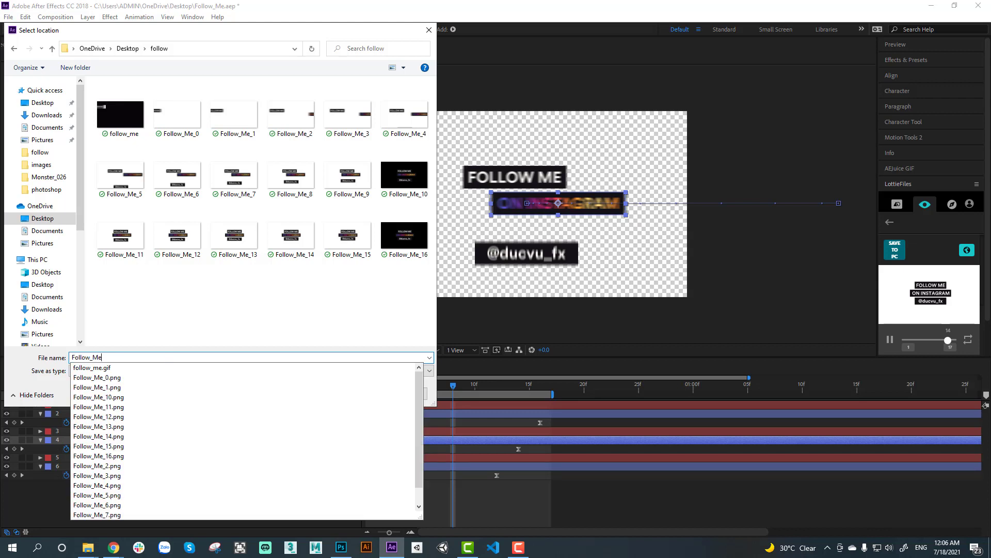
key("Return")
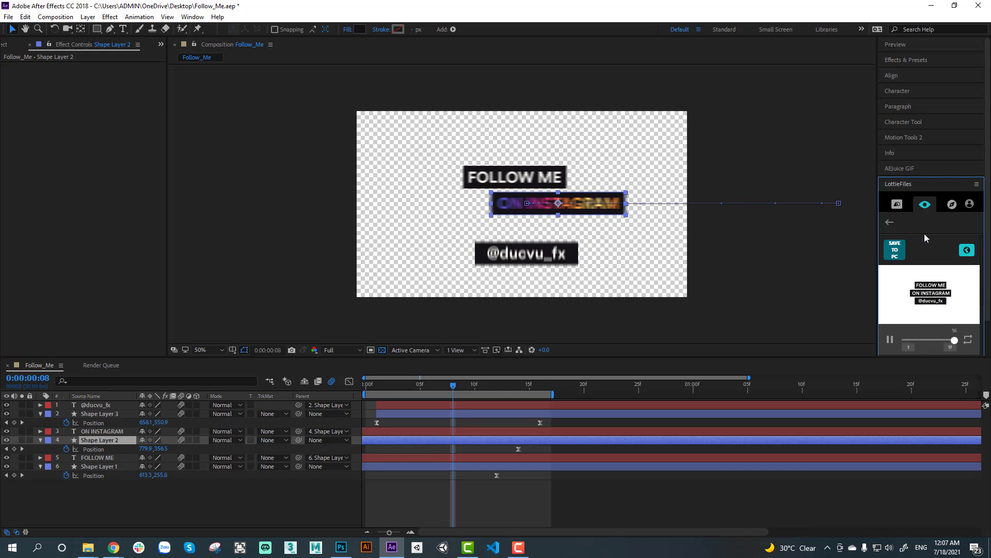
Start a new LottieFiles render of the Follow_Me composition from the Compositions list.
left_click(889, 223)
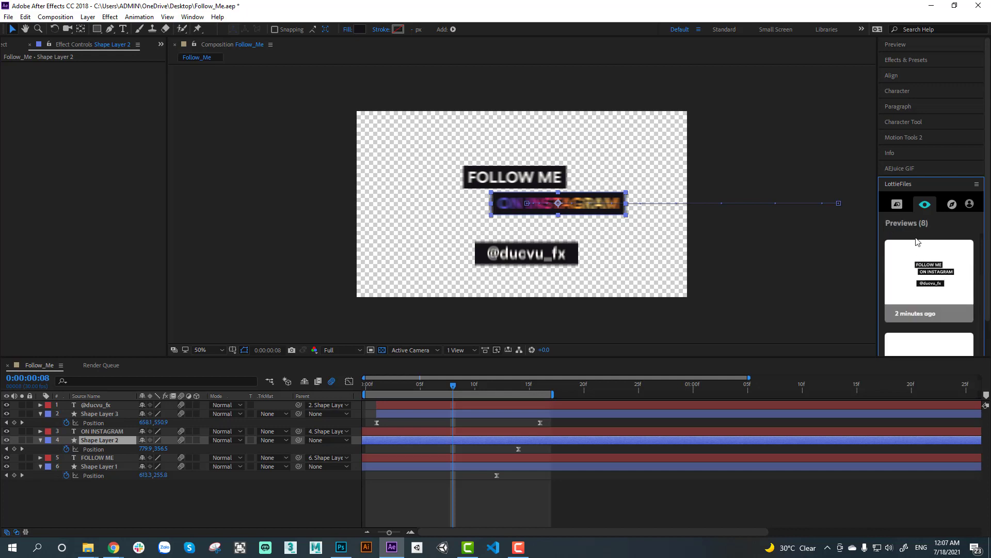
left_click(896, 204)
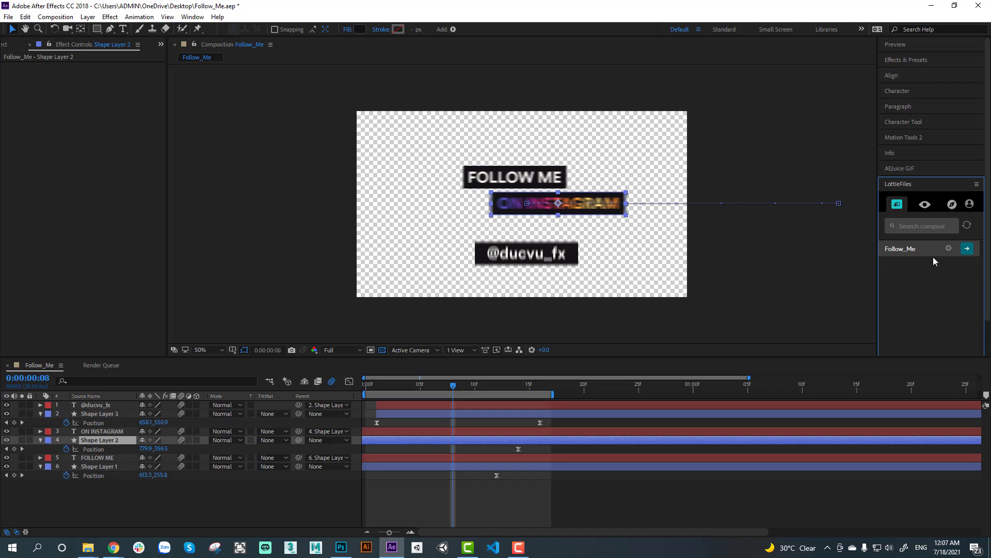
left_click(967, 249)
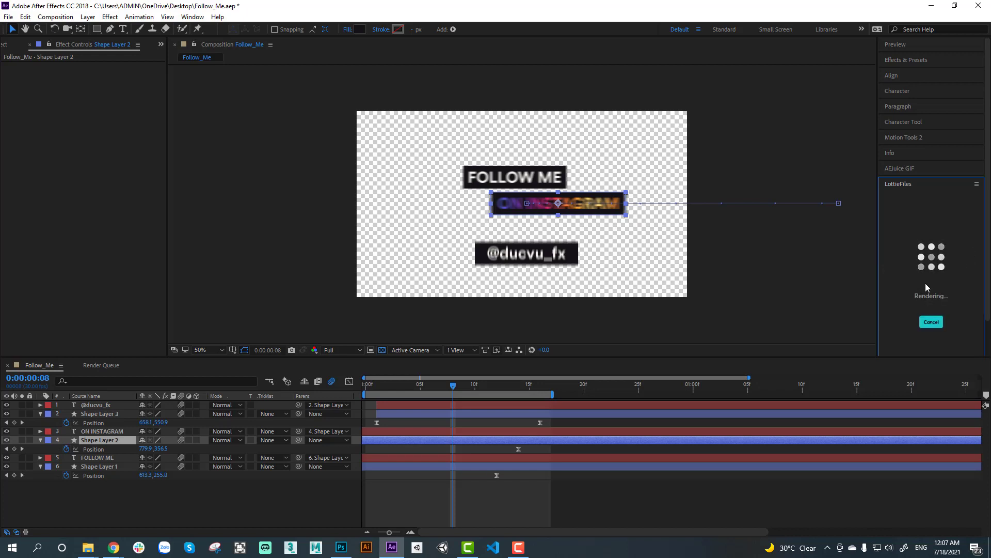